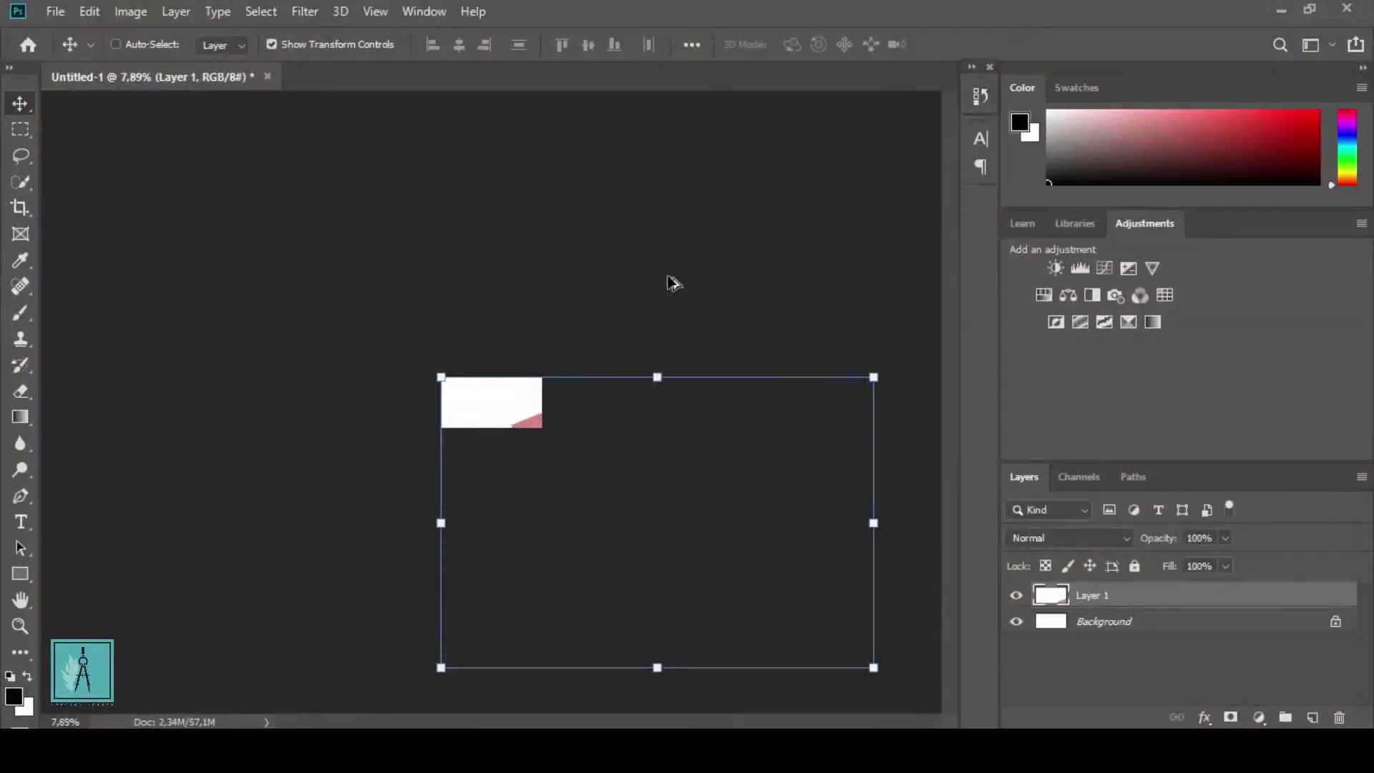
Fit the whole canvas in view with Ctrl+0
key("ctrl+0")
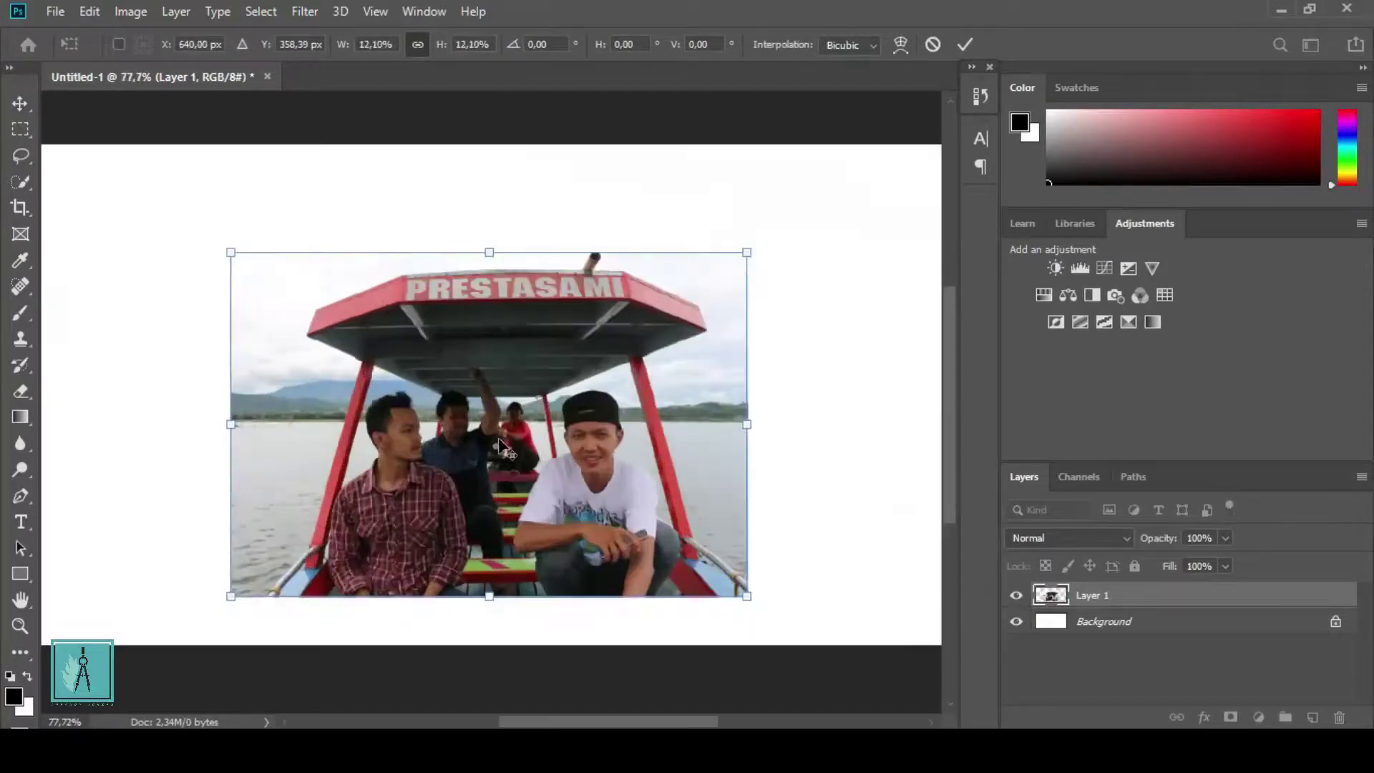
Enlarge the boat photo to fill the canvas and commit the transform
left_click_drag(745, 251, 821, 196)
key("Return")
scroll(235, 629, "up", 5)
scroll(215, 626, "up", 5)
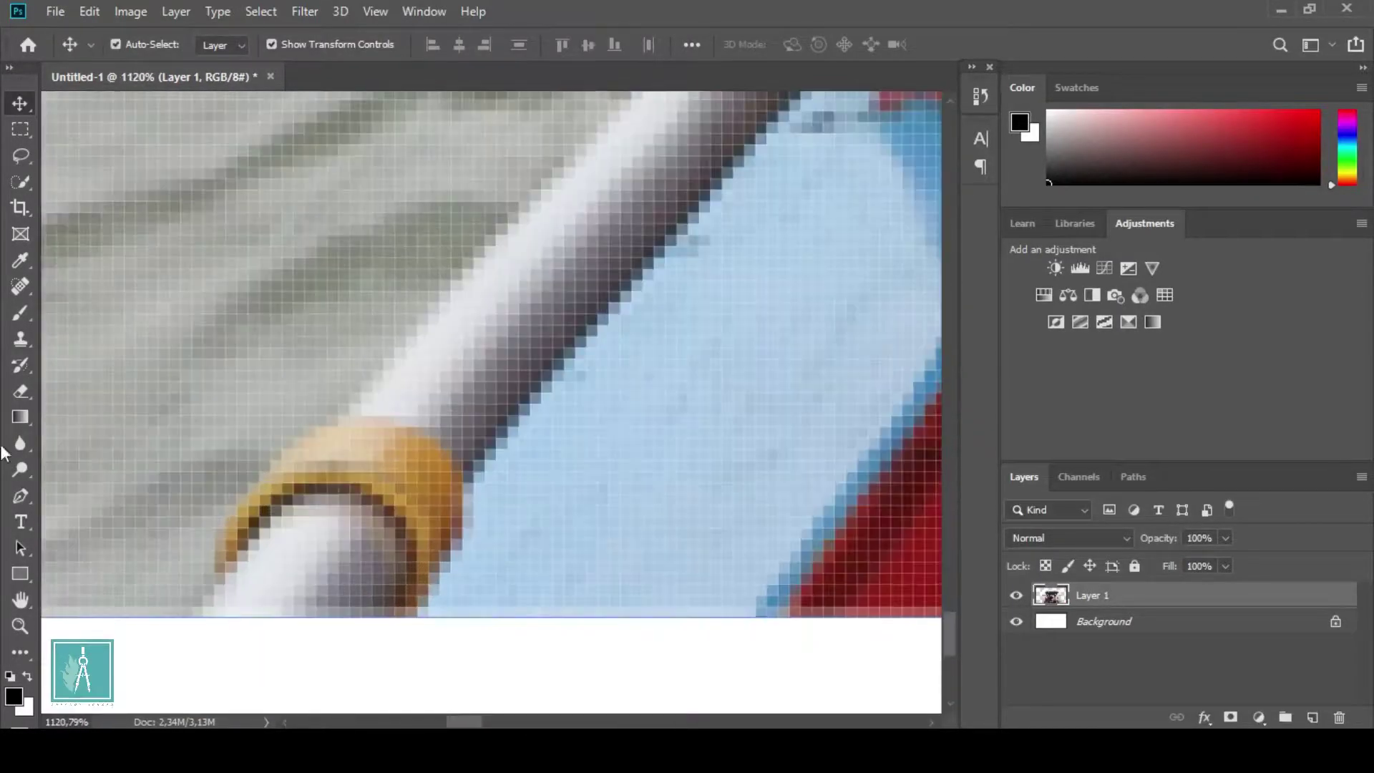
Start a pen path along the left rail's upper edge and up the red post
key("p")
scroll(446, 293, "down", 3)
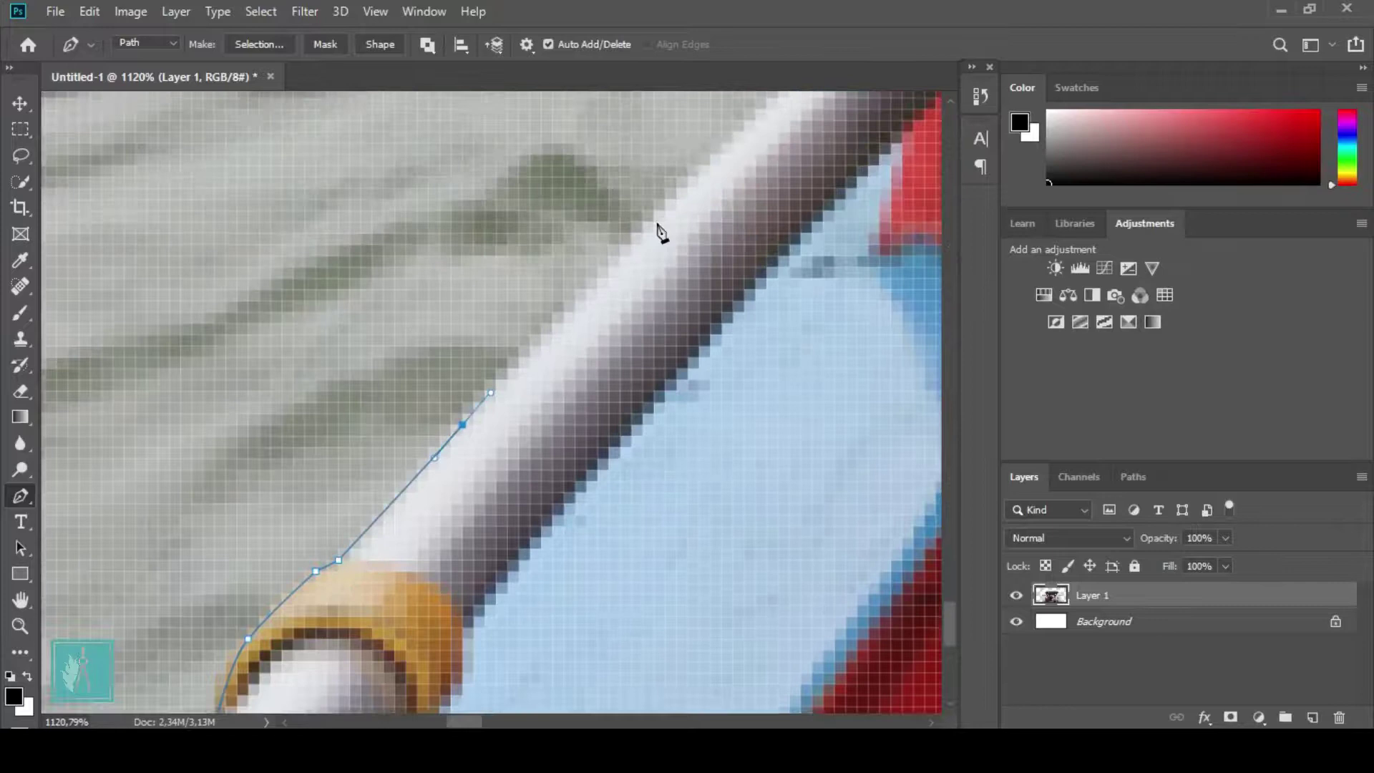
scroll(412, 331, "down", 3)
left_click(454, 496)
left_click(551, 396)
left_click(634, 313)
scroll(669, 212, "up", 2)
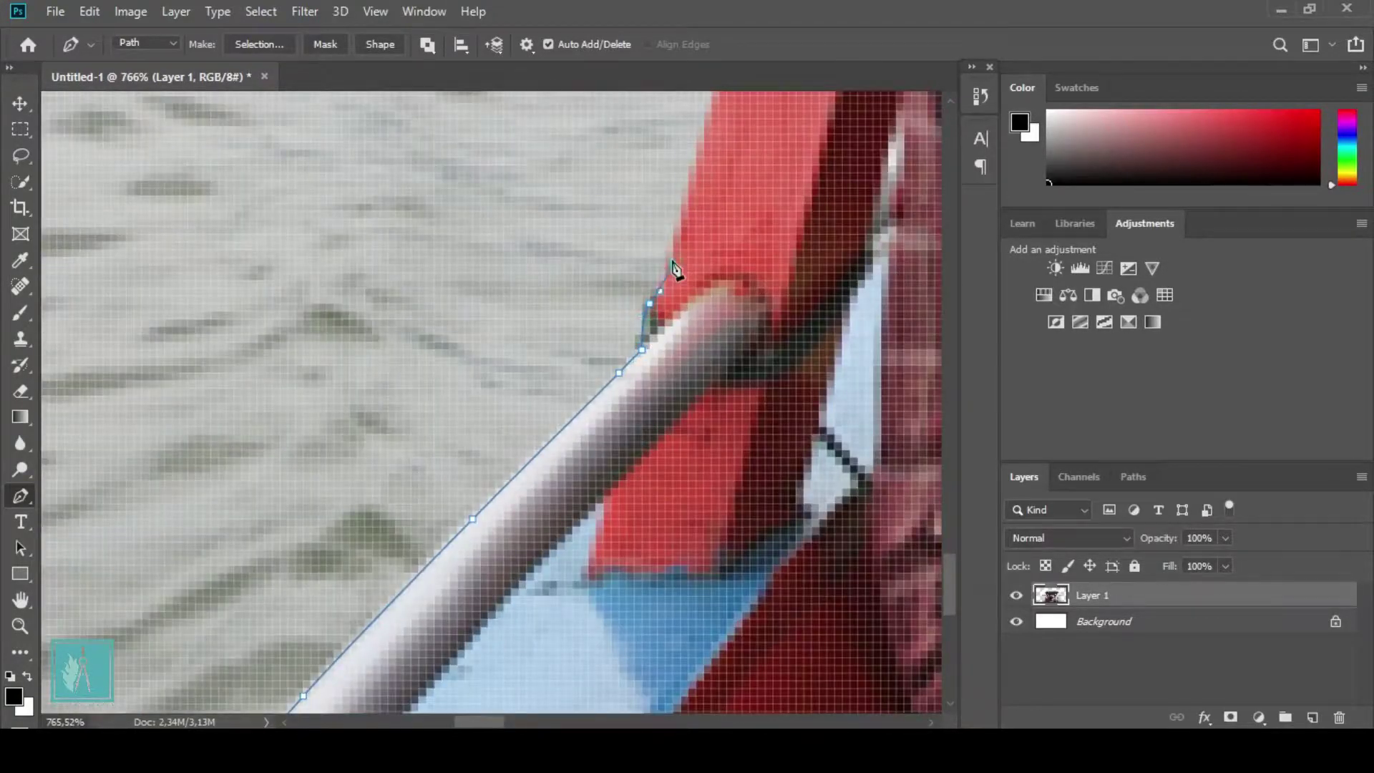
scroll(748, 224, "down", 5)
scroll(647, 276, "up", 1)
scroll(771, 214, "down", 1)
left_click(754, 273)
left_click(769, 227)
scroll(779, 220, "up", 1)
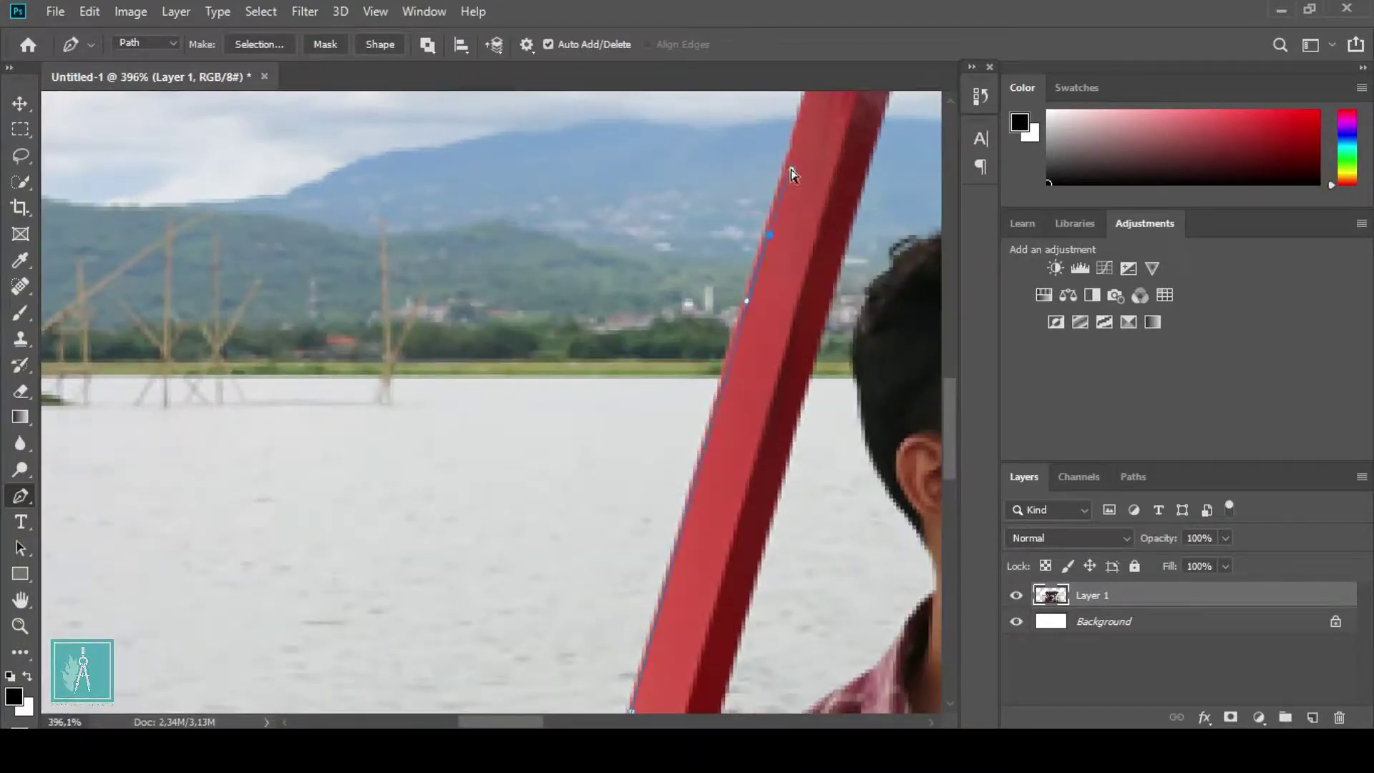
left_click(802, 117)
Continue the path up the roof's left edge and along its top edge
scroll(823, 179, "up", 3)
scroll(786, 153, "down", 1)
scroll(740, 227, "up", 2)
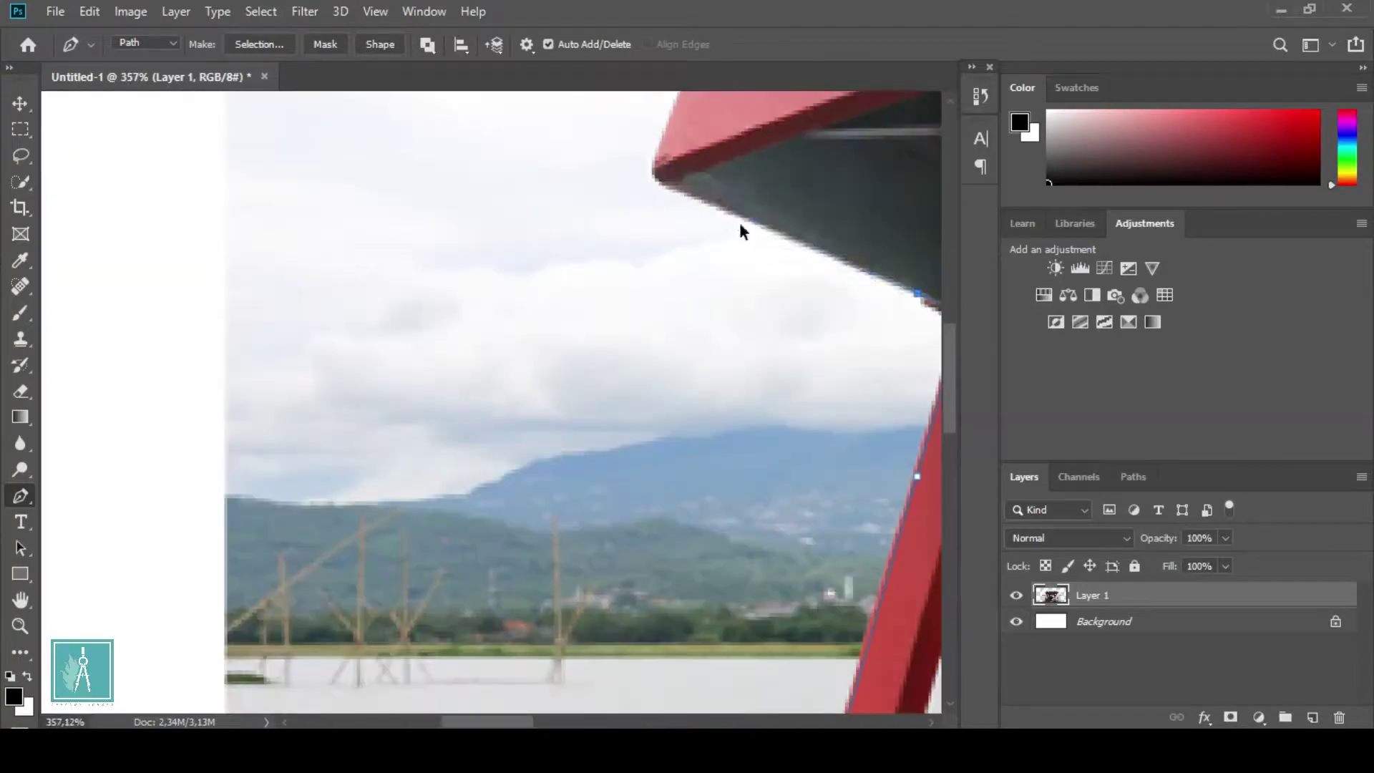
left_click(666, 189)
scroll(665, 188, "up", 2)
left_click(788, 132)
scroll(730, 122, "down", 2)
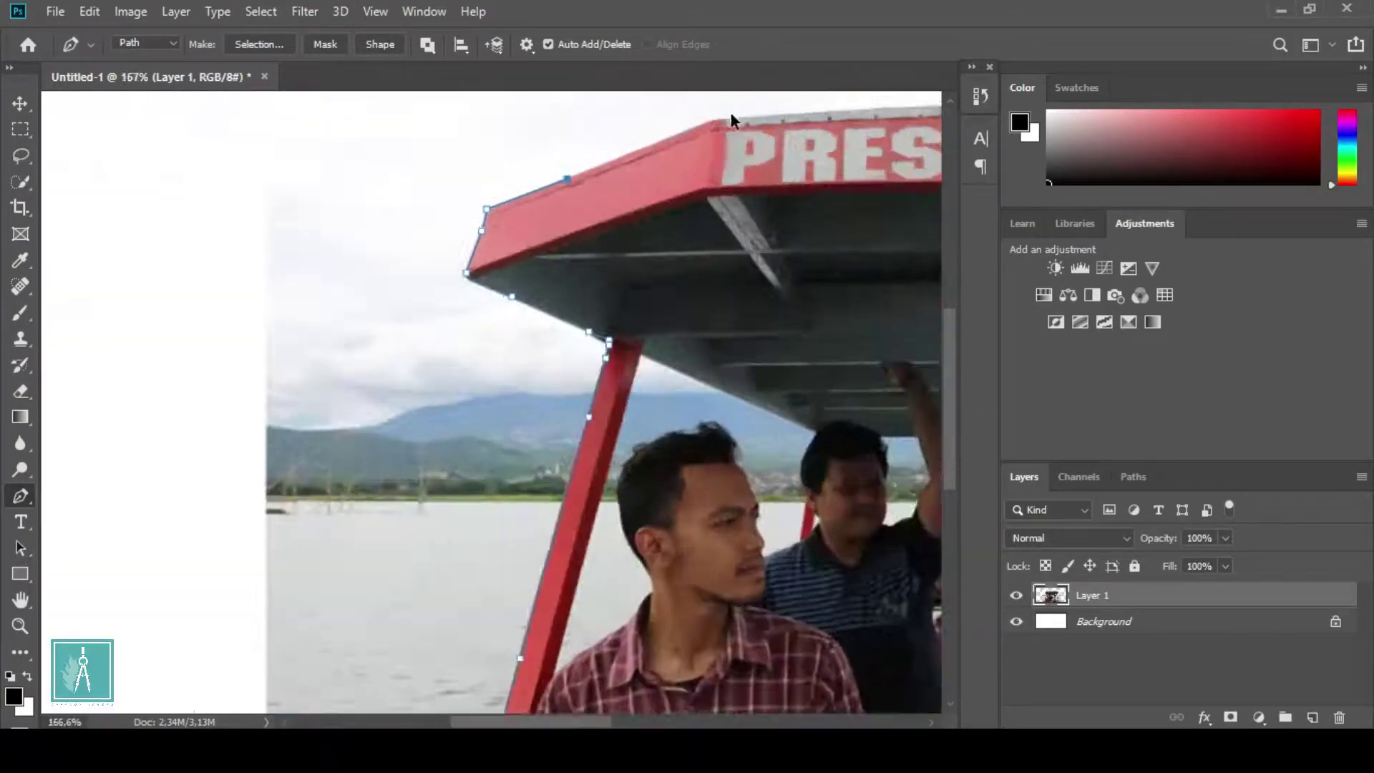
scroll(801, 116, "up", 2)
left_click(800, 117)
scroll(482, 161, "down", 2)
scroll(483, 161, "up", 1)
left_click(577, 142)
left_click(633, 138)
left_click(685, 136)
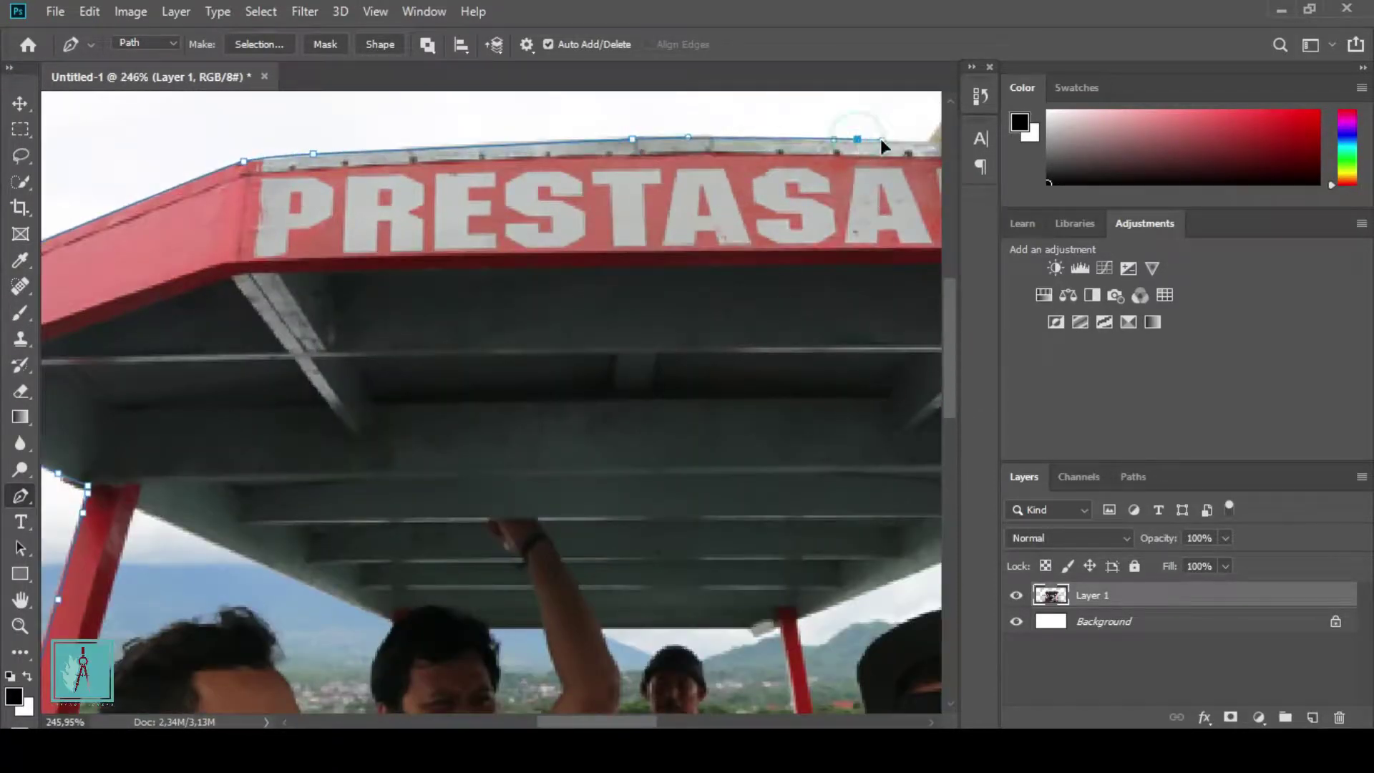
scroll(881, 146, "down", 2)
scroll(687, 186, "up", 4)
Carry the path past the sign, down the right post and along the right rail
left_click(811, 202)
scroll(802, 214, "down", 2)
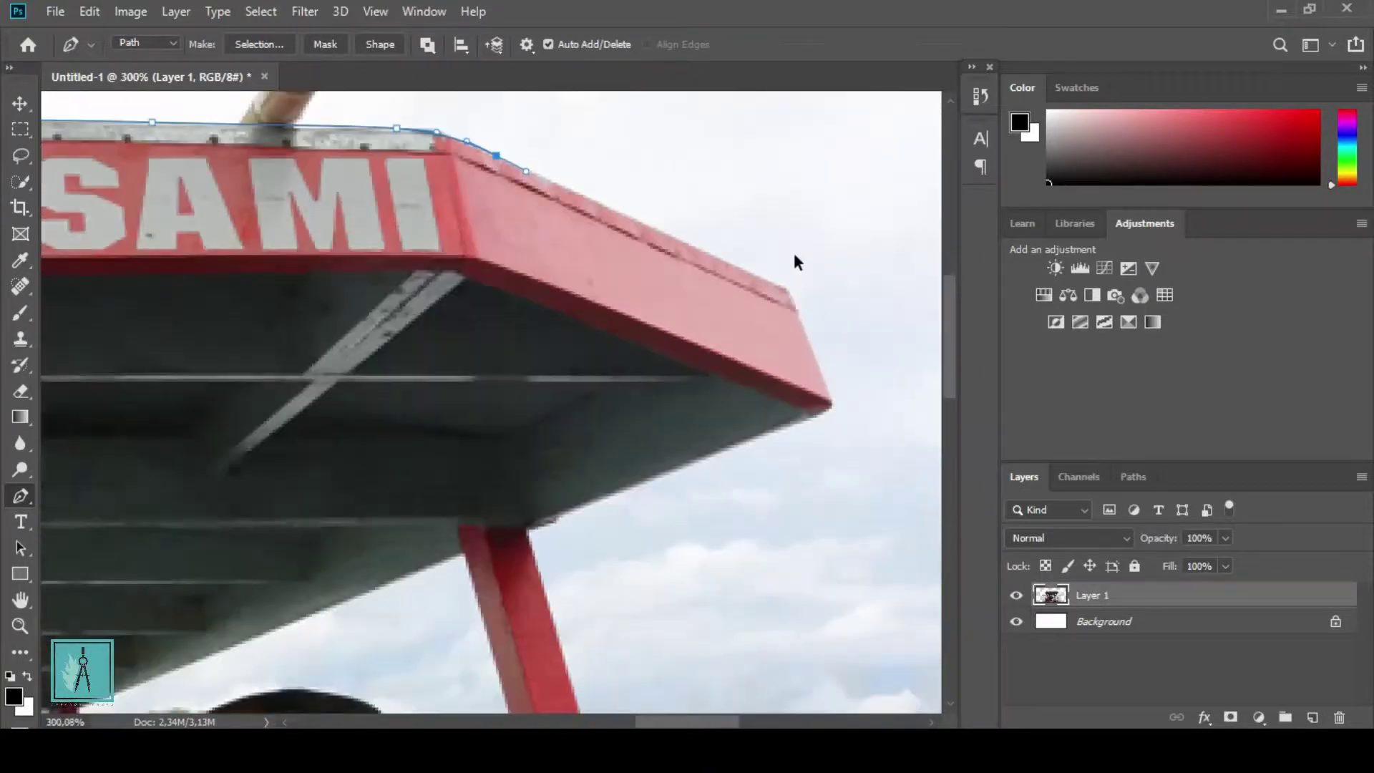
scroll(793, 252, "up", 2)
left_click(779, 290)
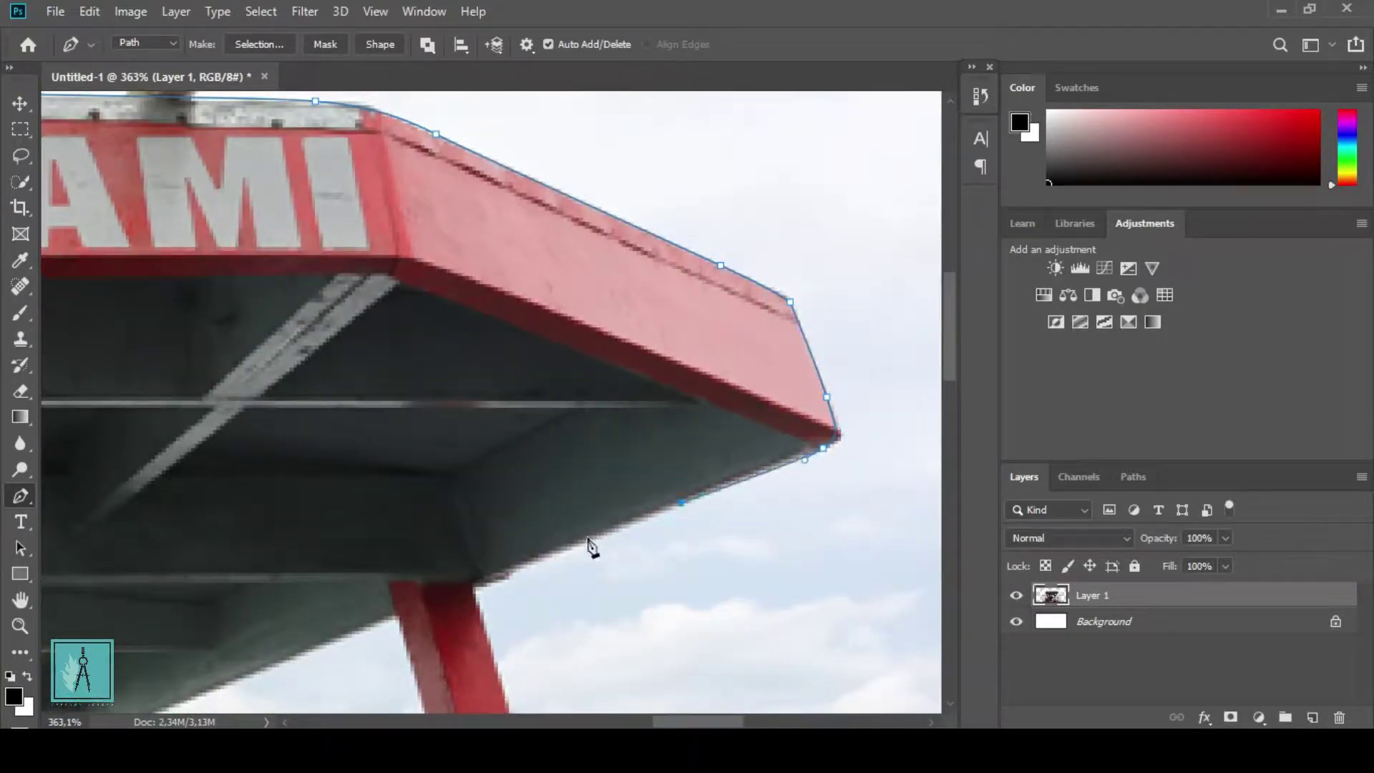
left_click(631, 525)
scroll(455, 499, "up", 2)
scroll(480, 586, "down", 3)
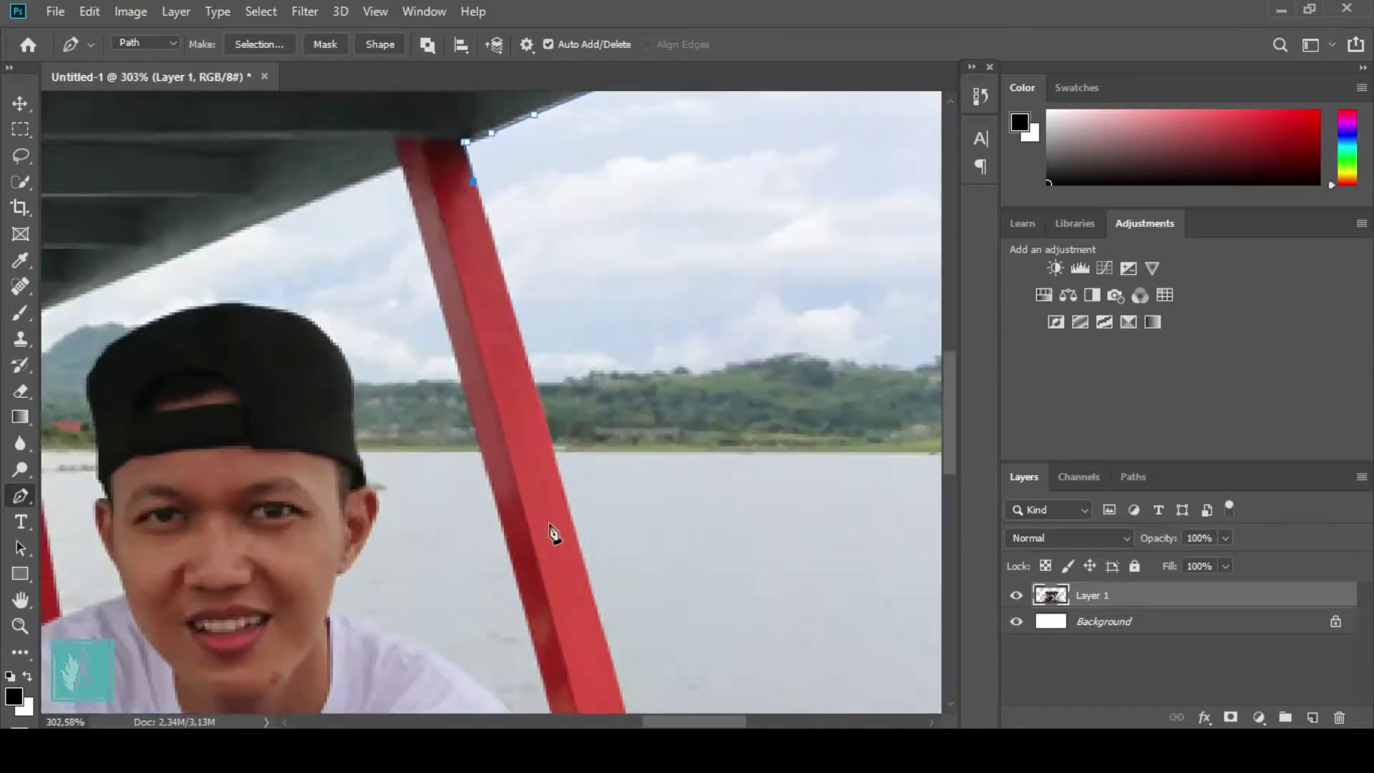
left_click(592, 592)
left_click(648, 551)
scroll(698, 523, "up", 2)
scroll(699, 524, "up", 2)
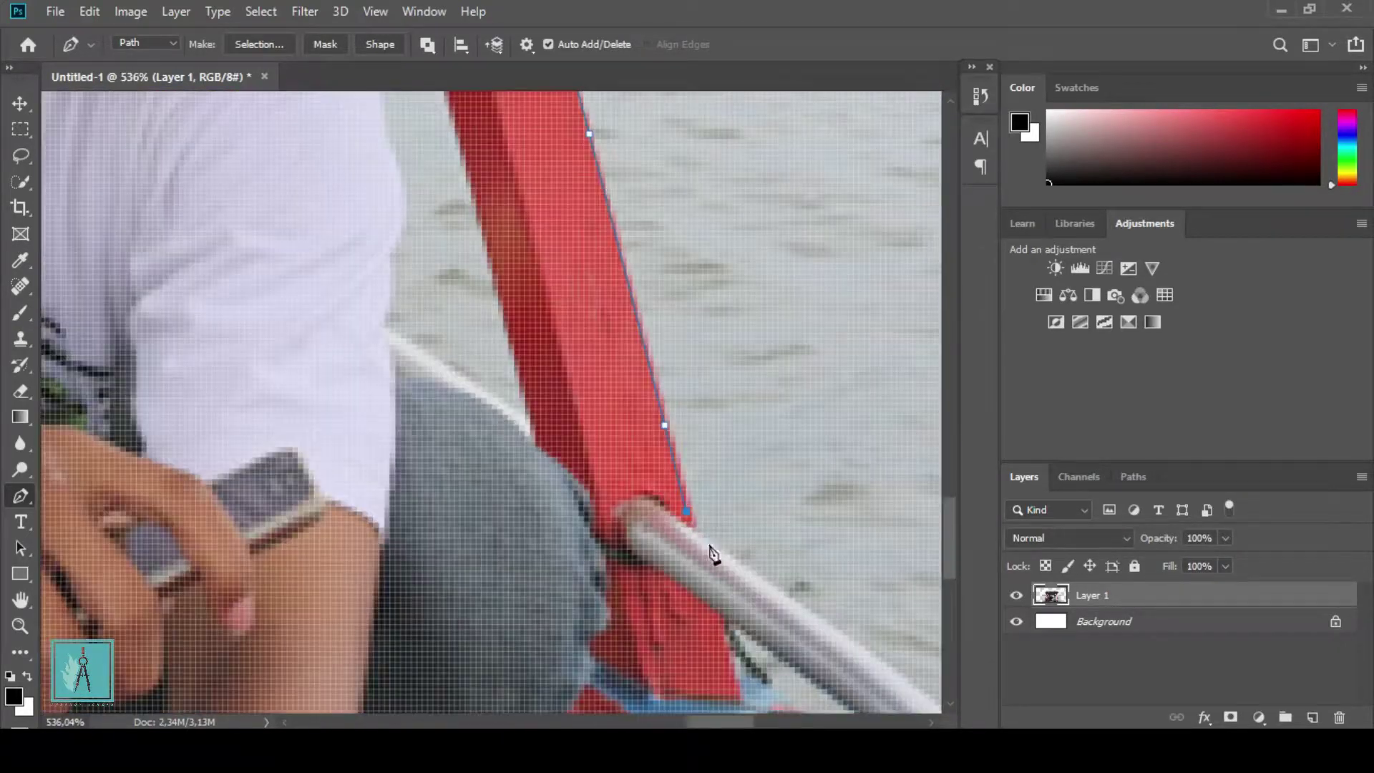
scroll(830, 635, "down", 2)
scroll(556, 475, "up", 2)
left_click(766, 531)
scroll(766, 532, "up", 1)
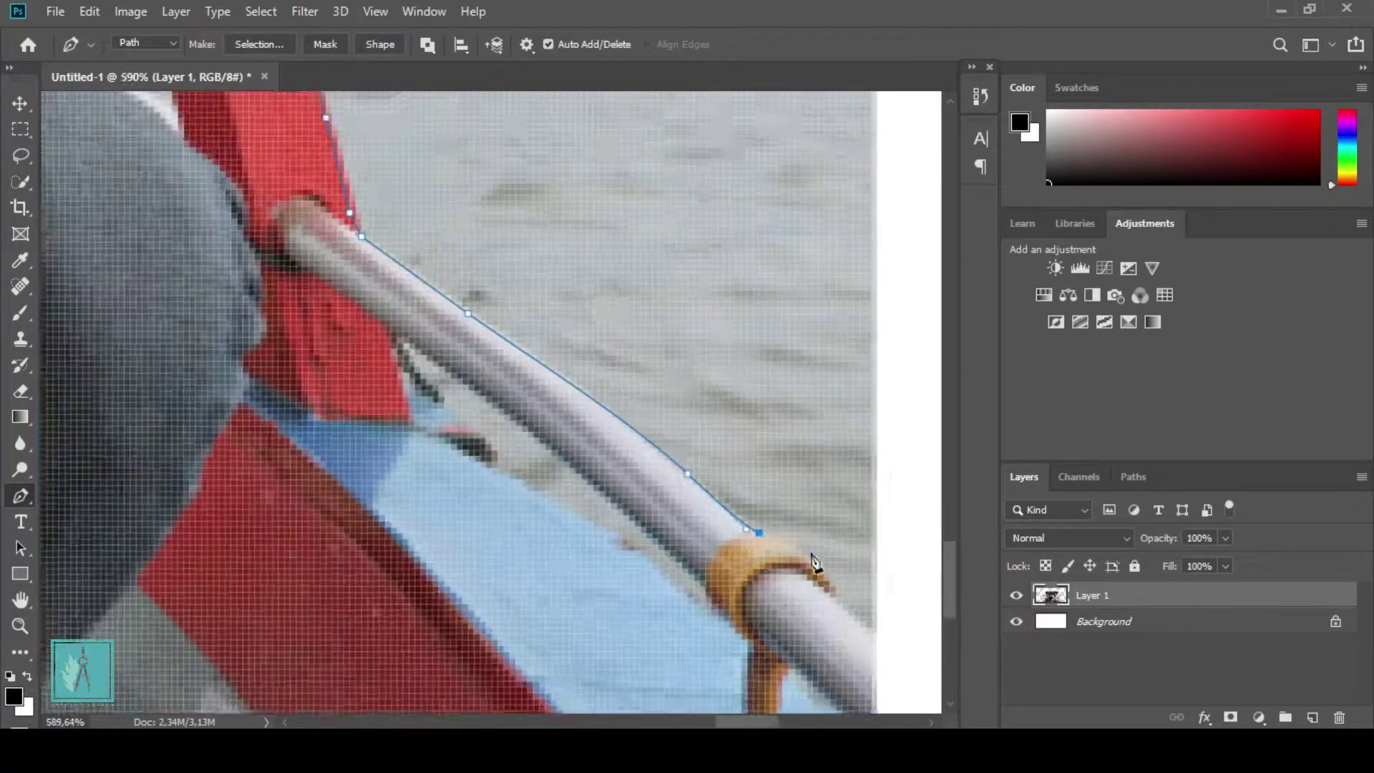
left_click(832, 590)
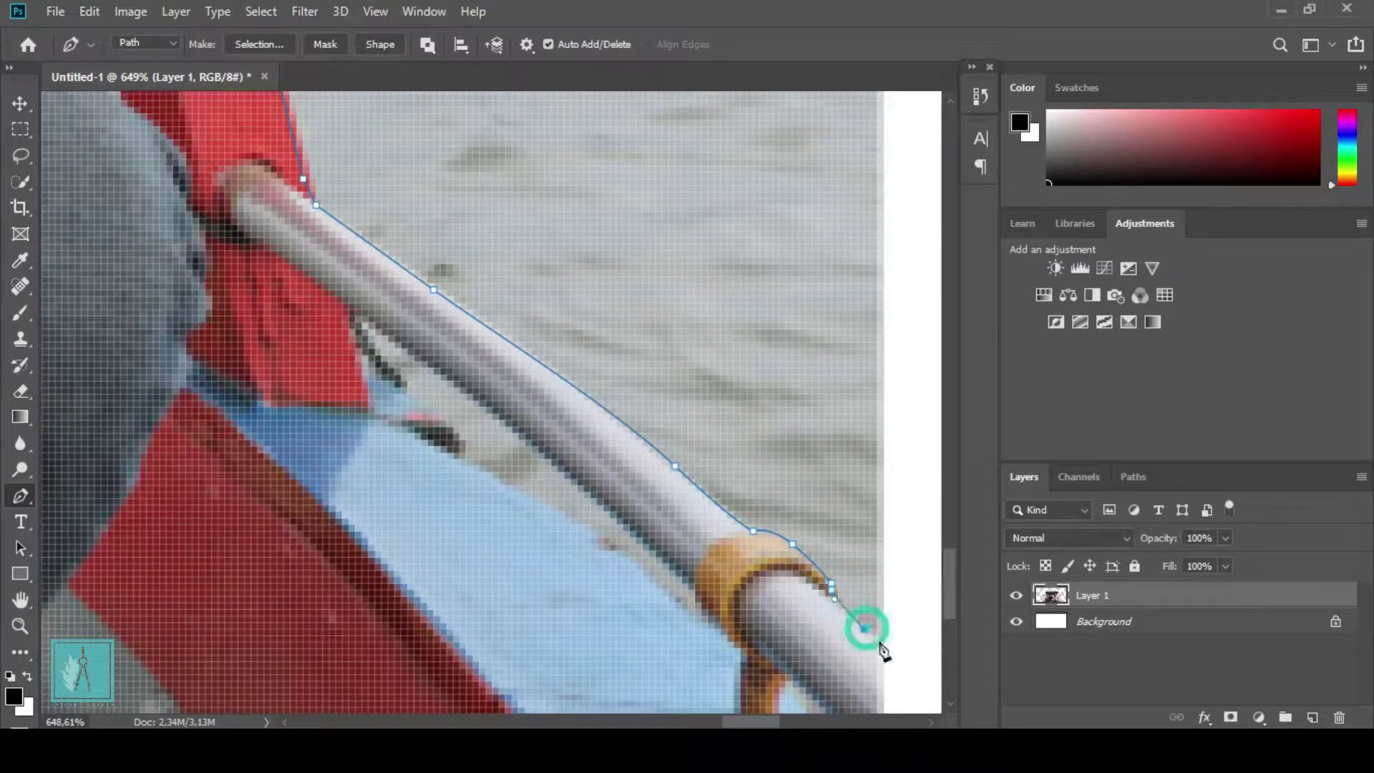
scroll(886, 650, "down", 3)
scroll(215, 608, "up", 2)
Close the boat path, make it a selection, and add a layer mask to the boat layer
left_click(212, 594)
left_click(218, 622)
right_click(218, 622)
key("Return")
left_click(1230, 716)
Begin a new path around the sky gap beside the shirt, up to the hair edge
scroll(473, 357, "down", 2)
scroll(491, 128, "up", 3)
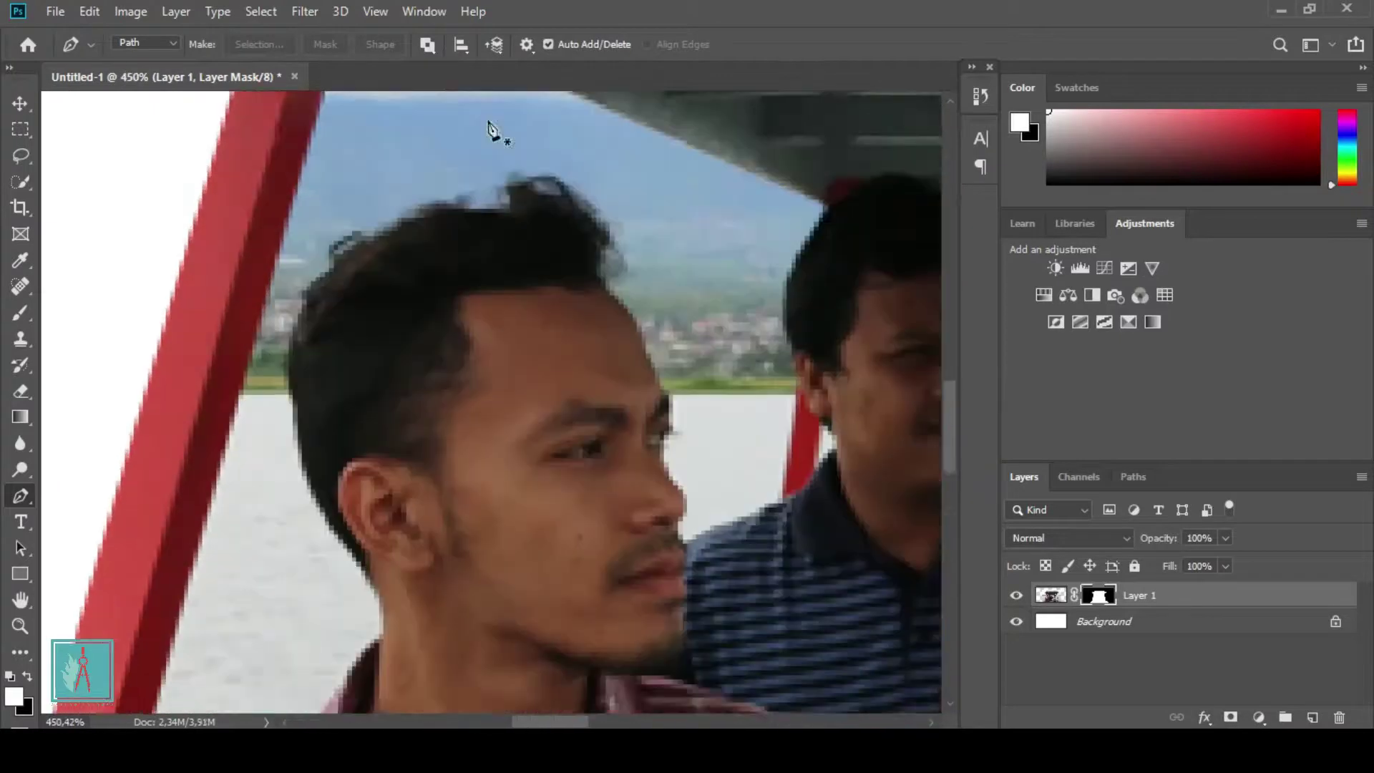
scroll(646, 265, "up", 3)
scroll(646, 265, "up", 3)
left_click(424, 139)
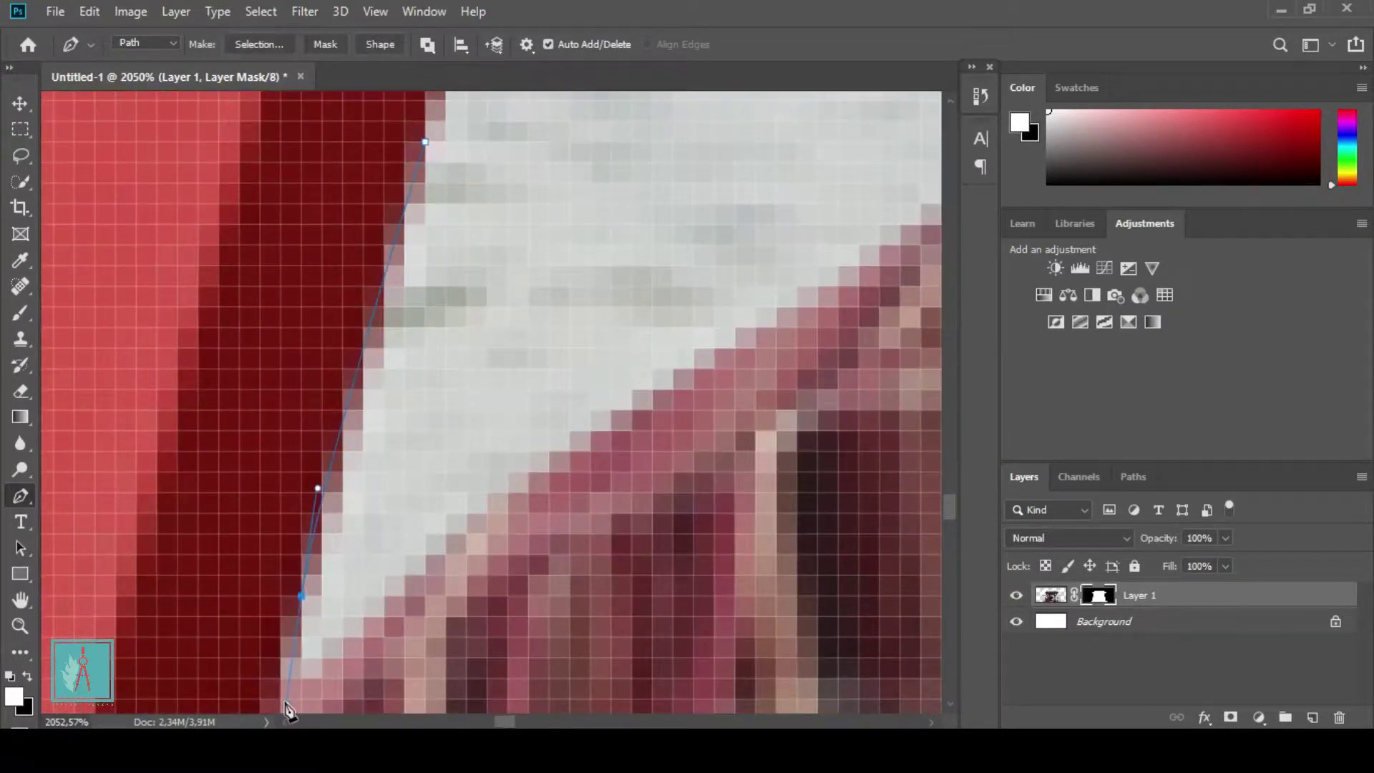
scroll(607, 442, "down", 3)
left_click(704, 313)
left_click(811, 258)
scroll(911, 194, "up", 3)
left_click(640, 331)
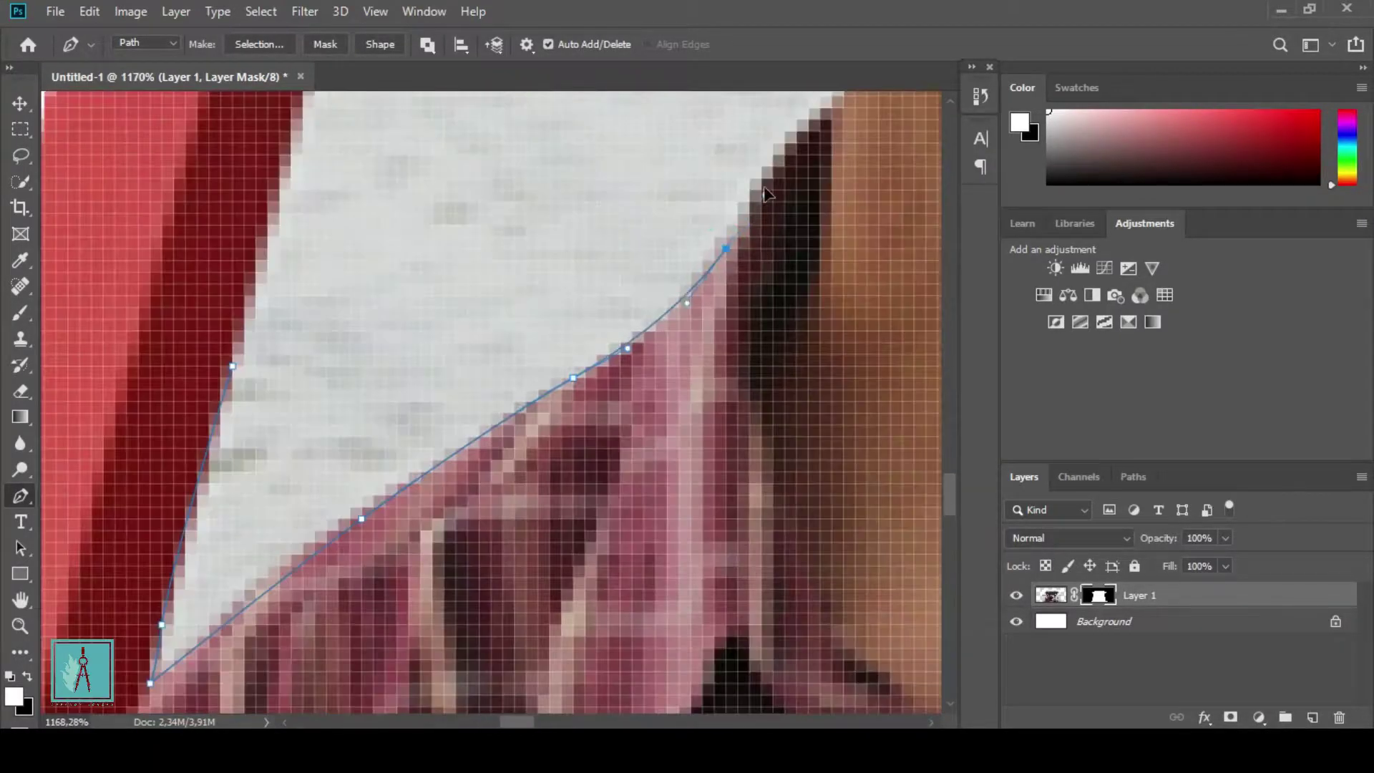
left_click(808, 265)
scroll(833, 264, "up", 3)
left_click(705, 184)
scroll(673, 236, "up", 3)
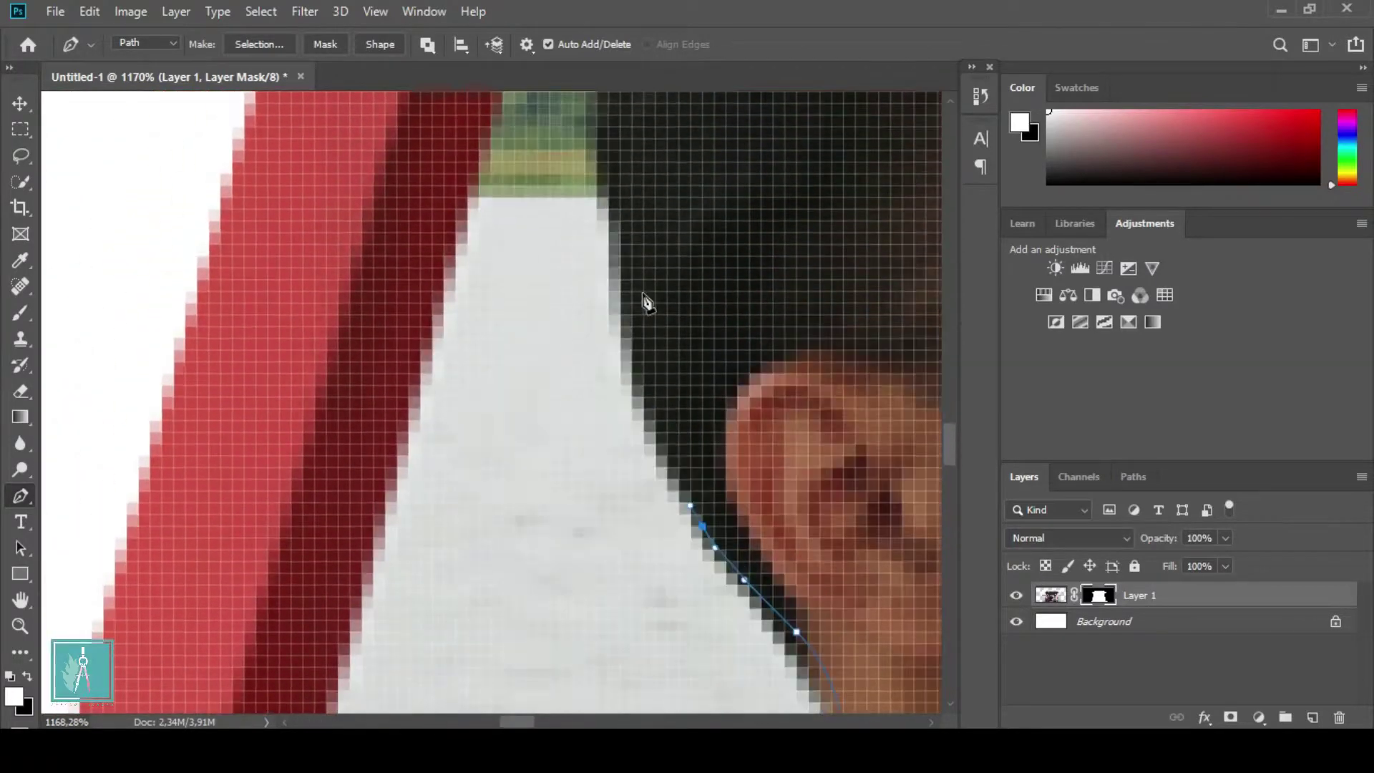
left_click(631, 262)
scroll(630, 259, "up", 2)
scroll(630, 259, "up", 2)
left_click(658, 212)
Trace the gap along the face, below the nose, the neck edge and up the other head
scroll(601, 236, "up", 3)
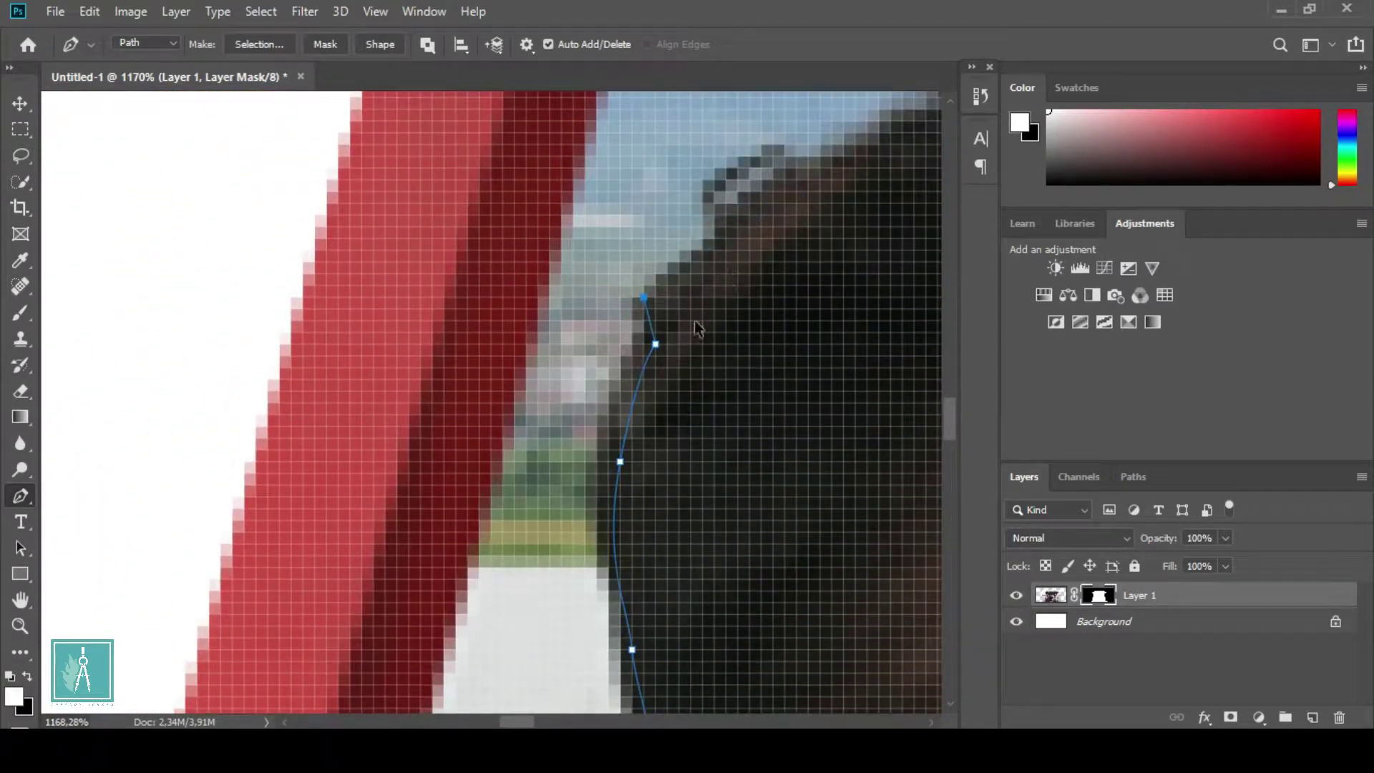
scroll(773, 199, "down", 3)
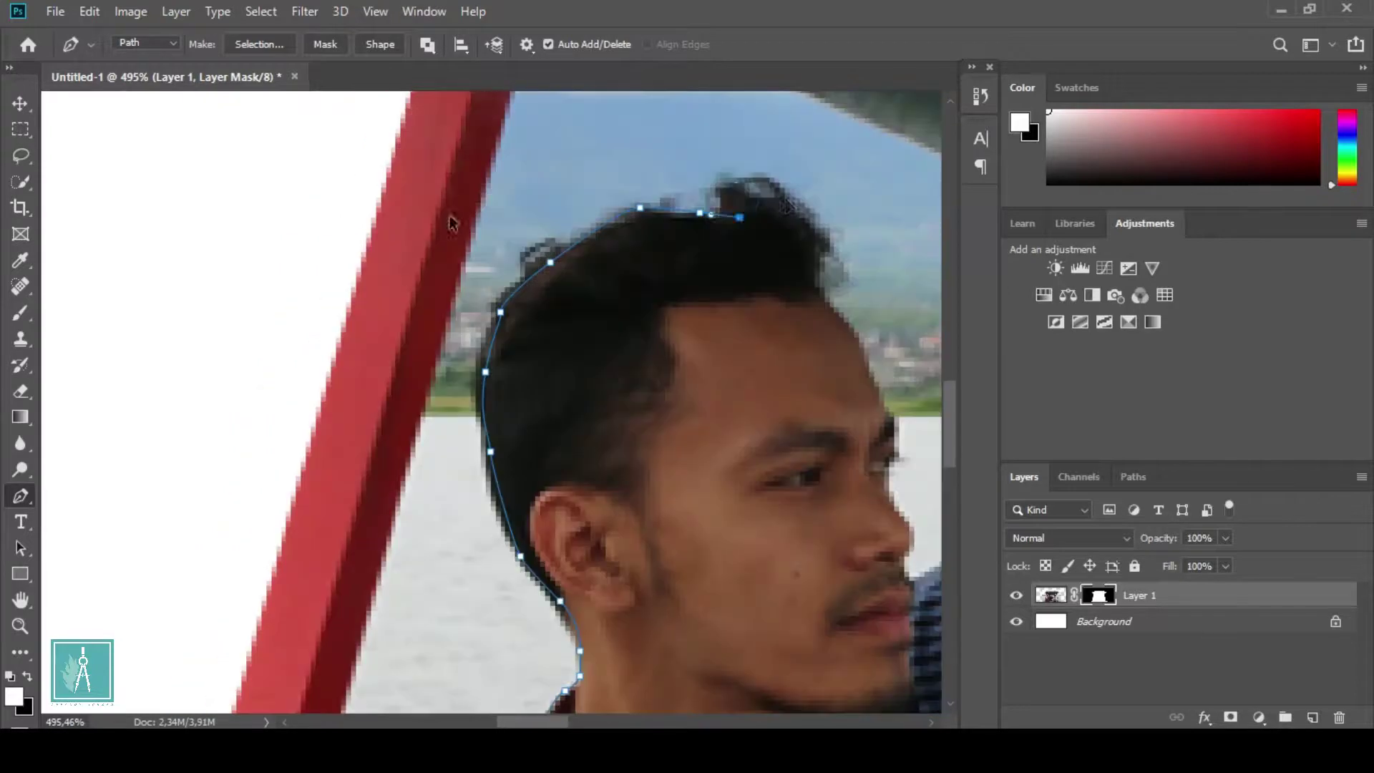
scroll(881, 394, "up", 2)
left_click(891, 424)
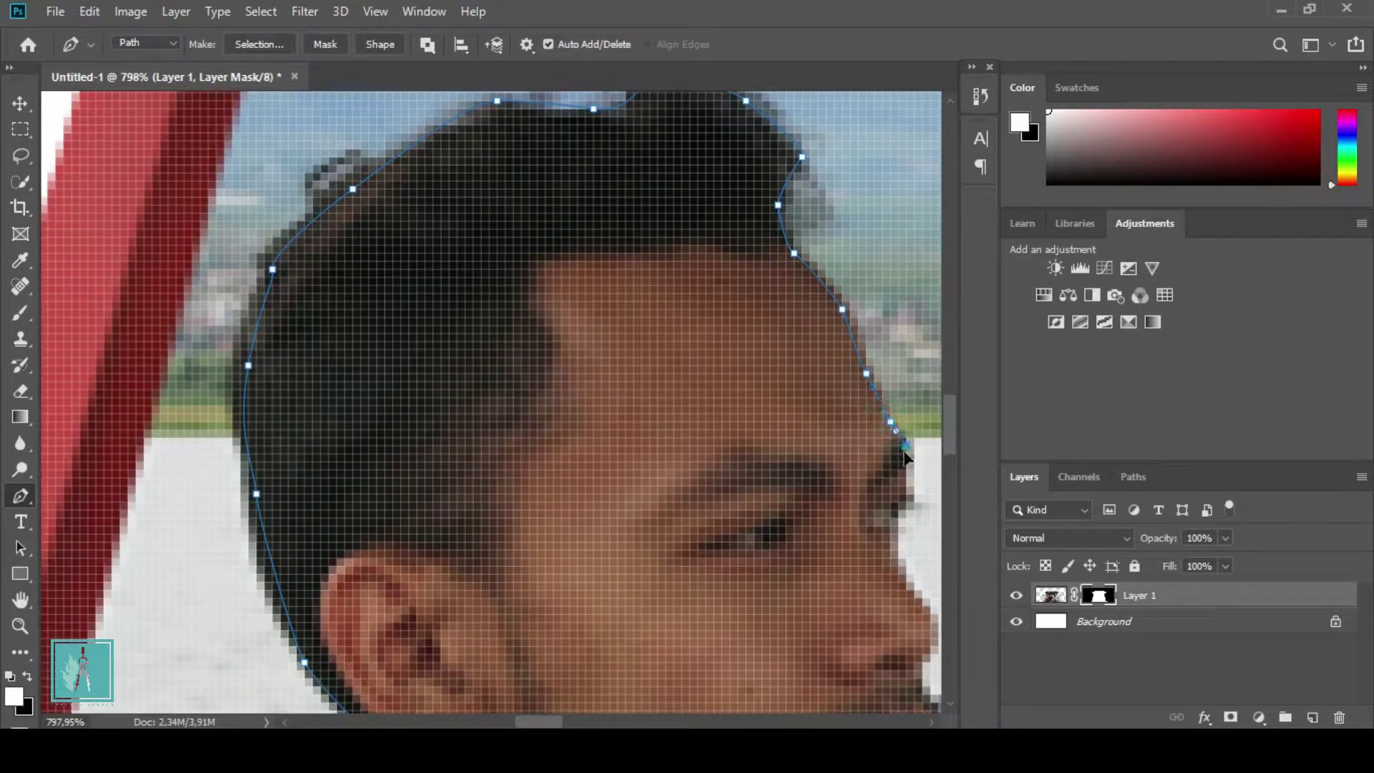
scroll(880, 551, "down", 1)
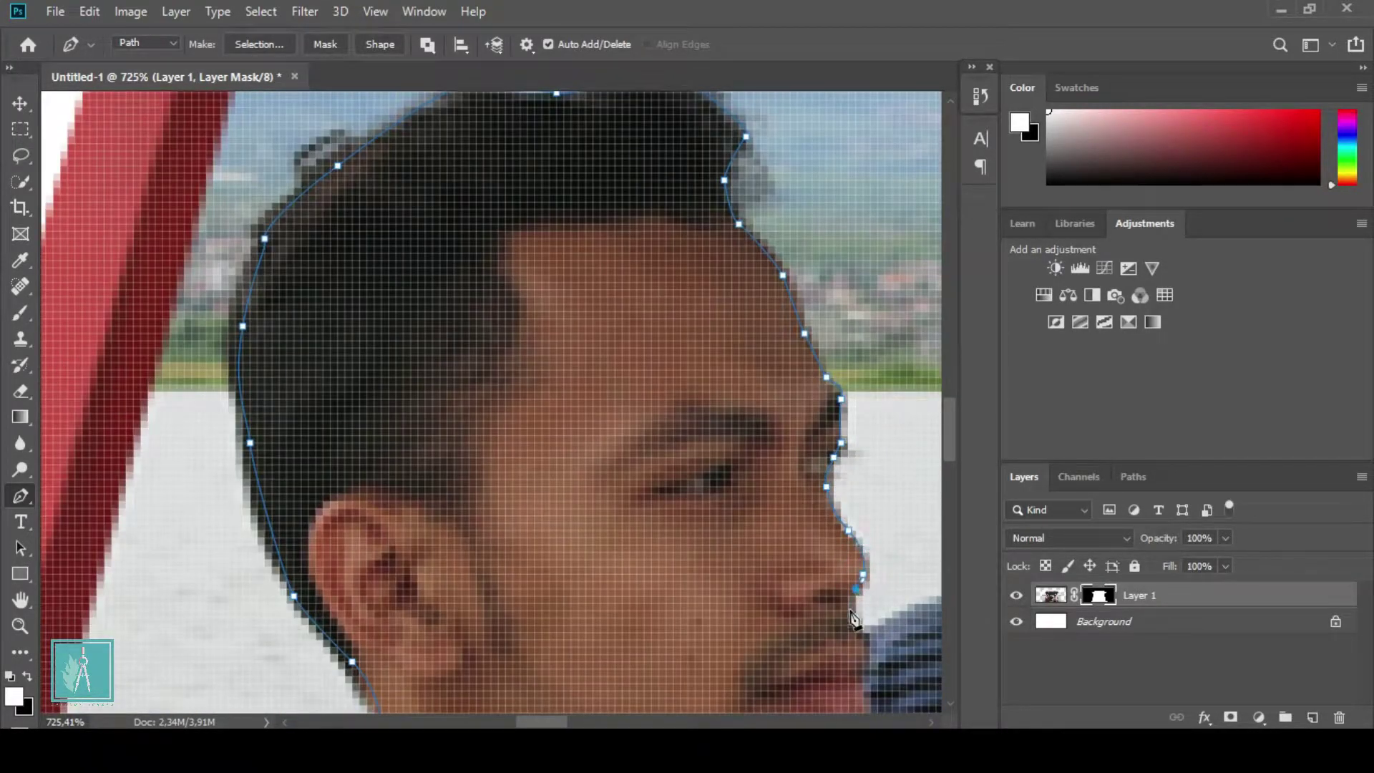
scroll(854, 619, "down", 5)
scroll(644, 515, "up", 6)
left_click(509, 567)
left_click_drag(584, 524, 621, 504)
scroll(759, 329, "up", 3)
left_click(767, 270)
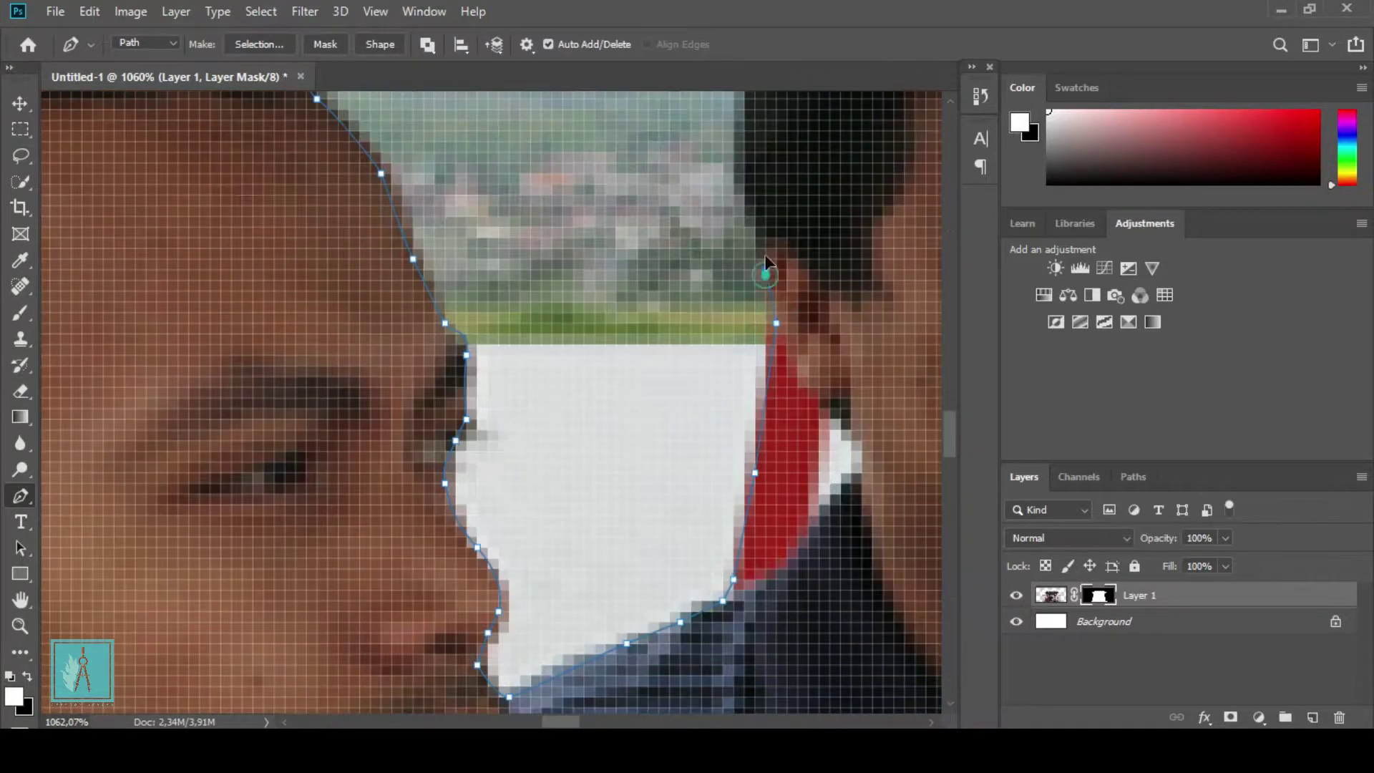
scroll(767, 270, "up", 5)
left_click(838, 171)
scroll(785, 159, "up", 3)
left_click(615, 175)
Finish along the top sky edge and turn the head-gap path into a 0 px feather selection
scroll(510, 127, "up", 3)
left_click(535, 239)
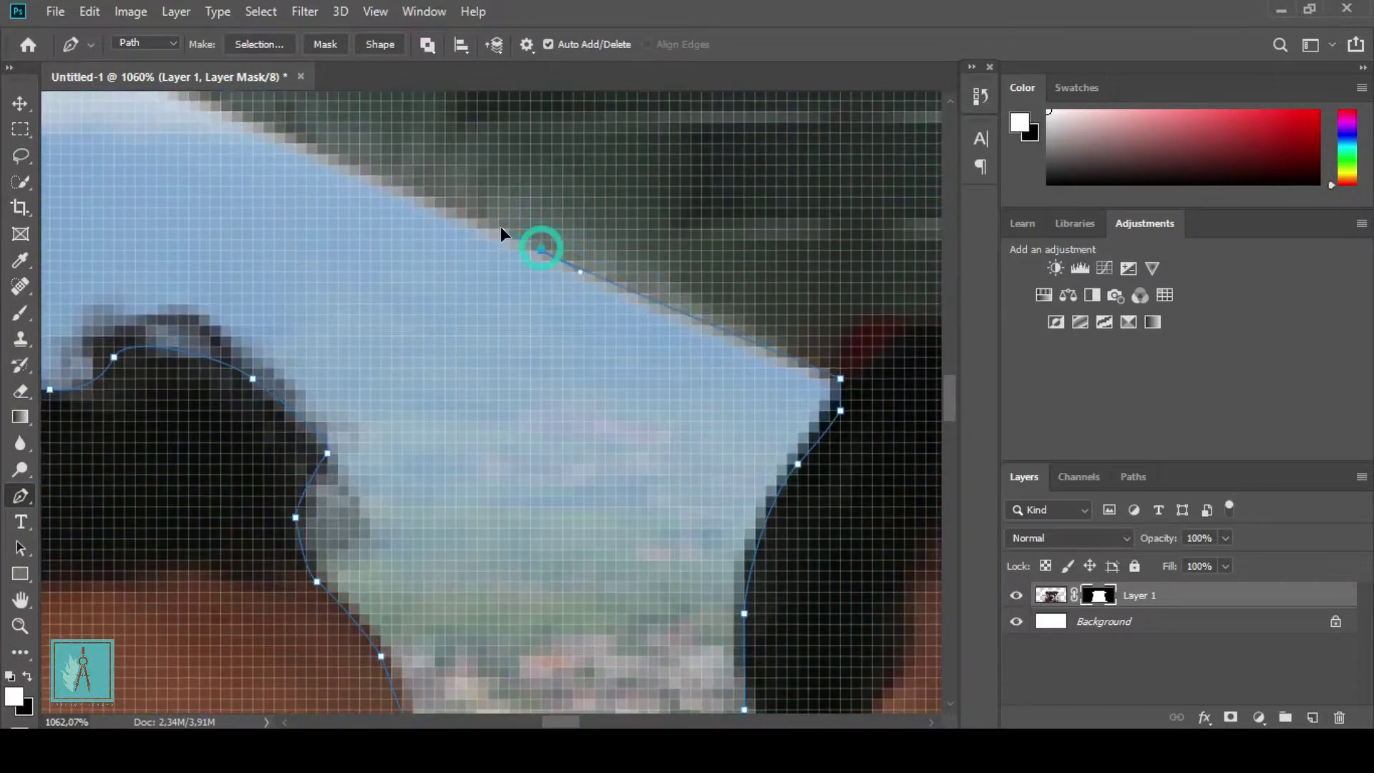
scroll(506, 229, "up", 3)
left_click(232, 227)
scroll(259, 202, "down", 2)
scroll(155, 136, "down", 2)
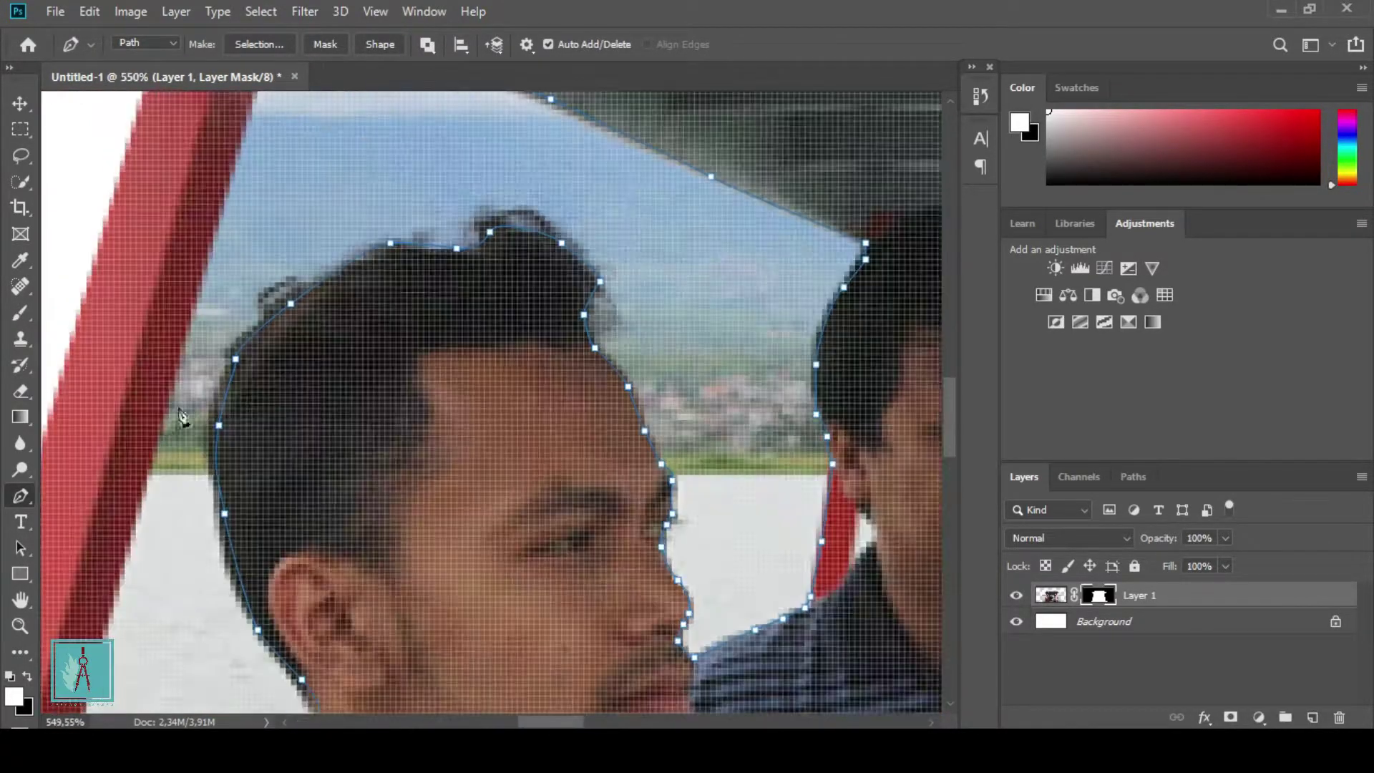
scroll(294, 483, "down", 2)
scroll(230, 598, "up", 1)
right_click(363, 470)
left_click(407, 114)
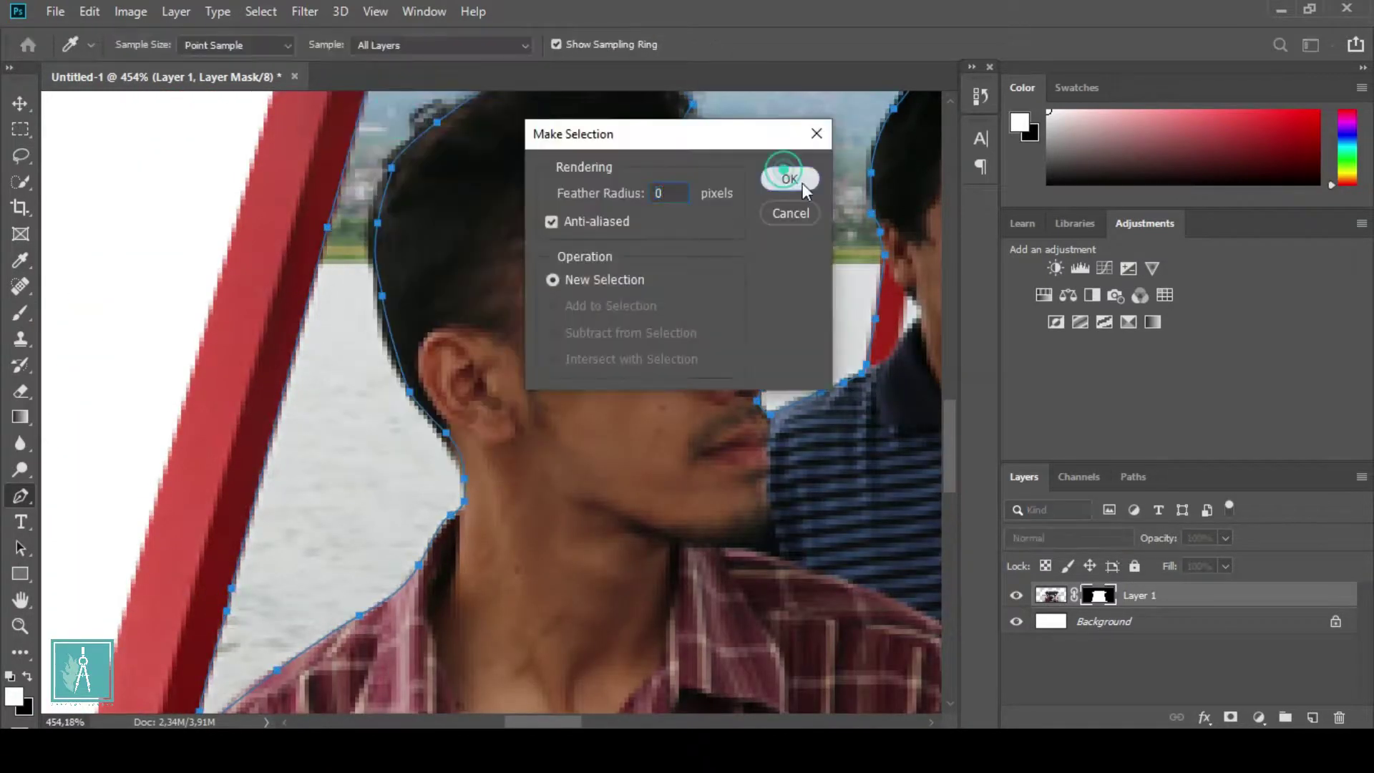
left_click(785, 174)
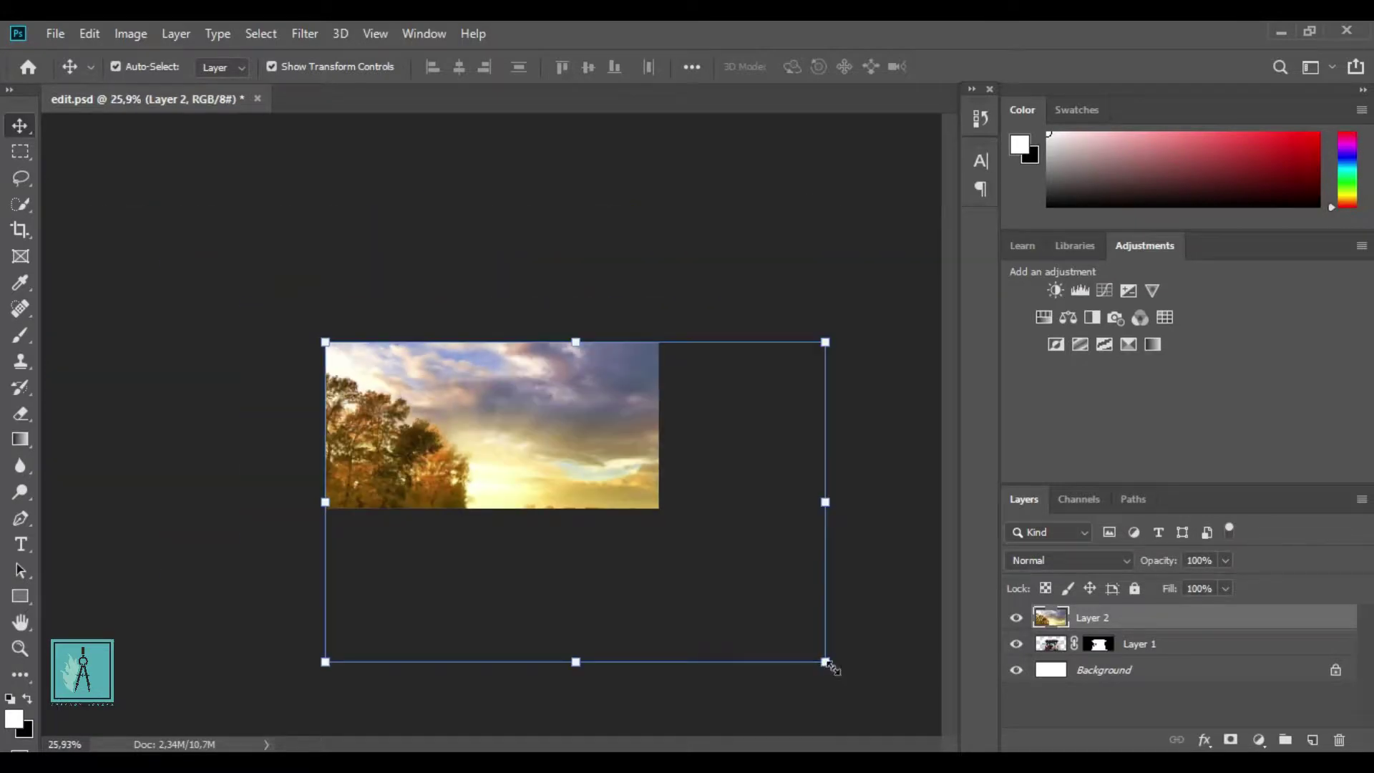
Resize and reposition the sunset photo, and move its layer below the boat layer
left_click_drag(830, 667, 678, 512)
left_click_drag(602, 454, 530, 402)
left_click_drag(1115, 616, 1123, 648)
scroll(501, 429, "up", 3)
Enlarge the sunset photo to cover the white canvas edges and commit the transform
left_click_drag(895, 712, 862, 688)
left_click_drag(730, 422, 708, 406)
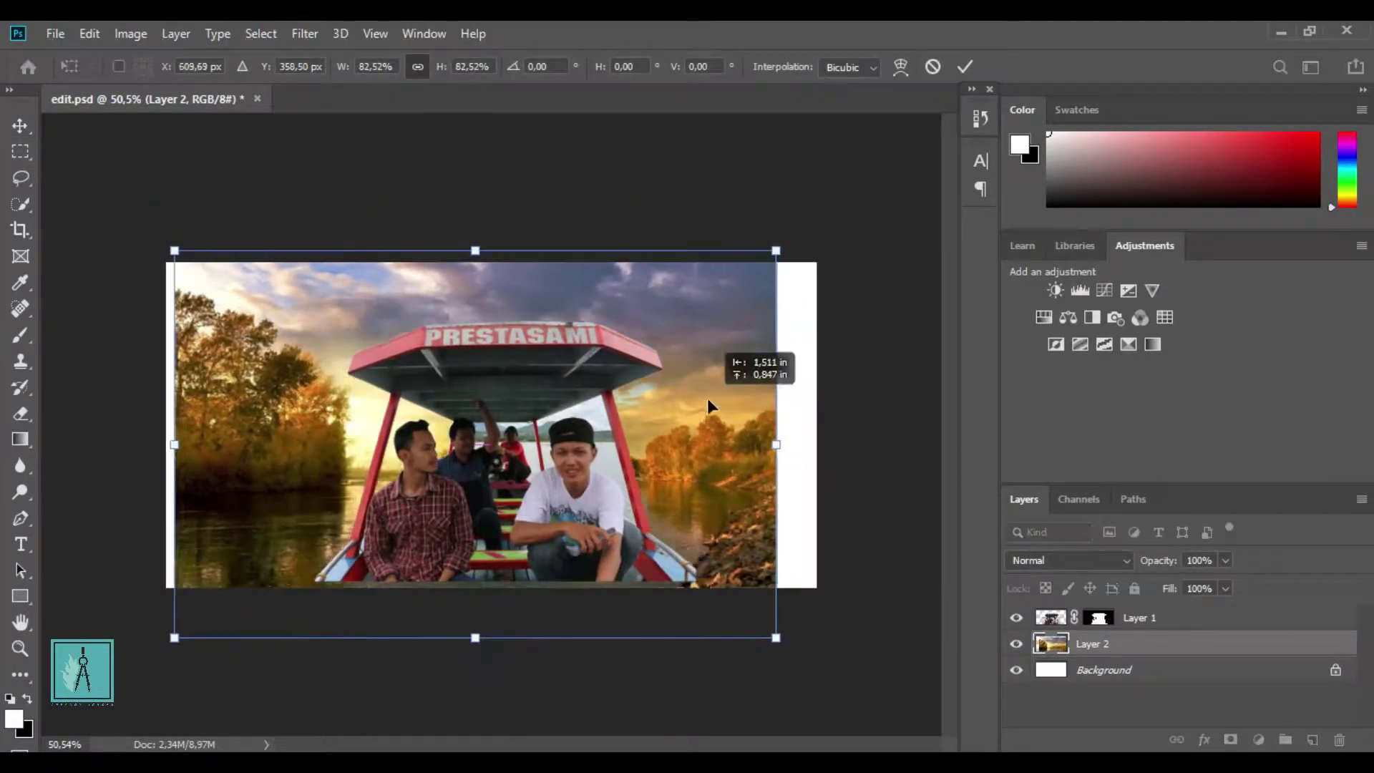
left_click_drag(776, 637, 814, 669)
left_click_drag(716, 429, 771, 429)
mouse_move(869, 669)
left_mouse_down()
mouse_move(813, 564)
mouse_move(907, 685)
left_mouse_up()
key("Return")
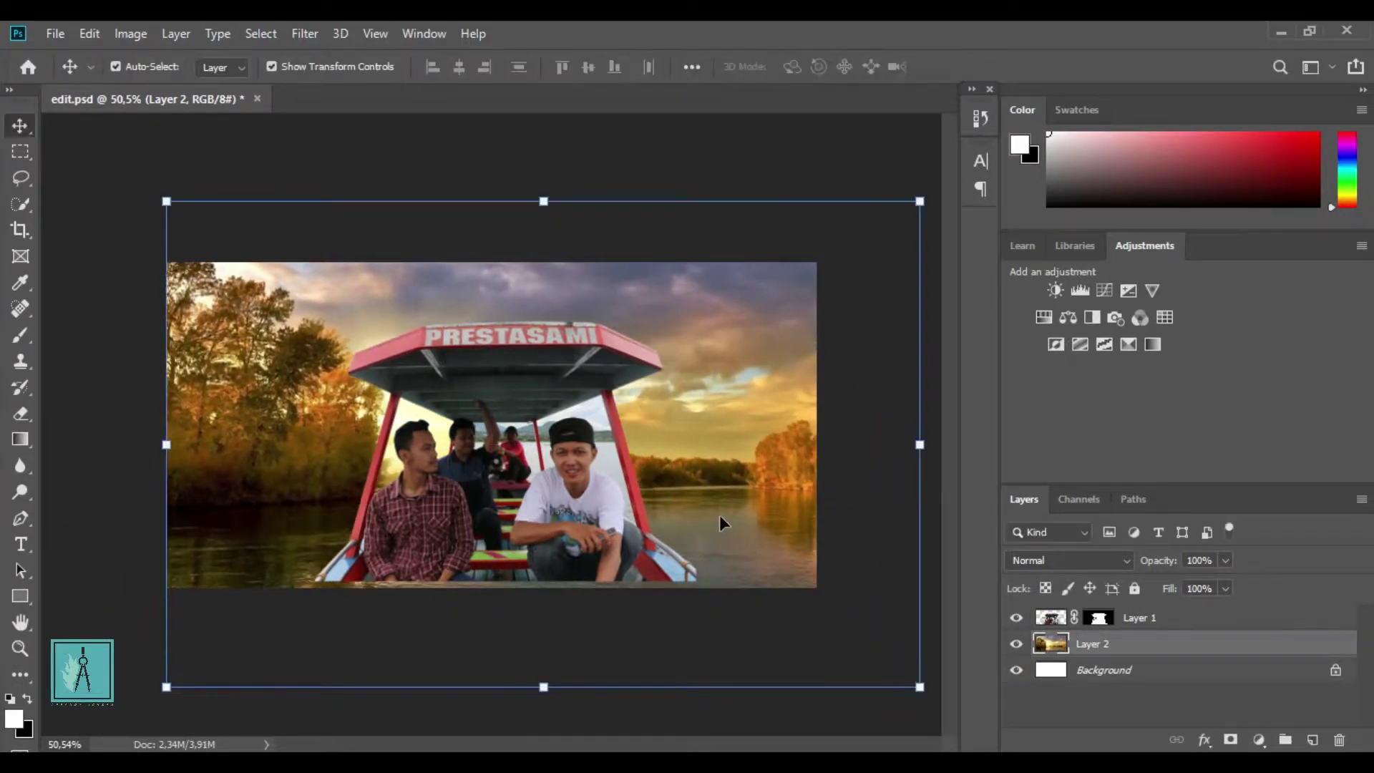
left_click(468, 412)
Pen-trace a closed path around the window gap beside the passenger's face
scroll(429, 387, "up", 10)
scroll(374, 346, "up", 5)
right_click(326, 416)
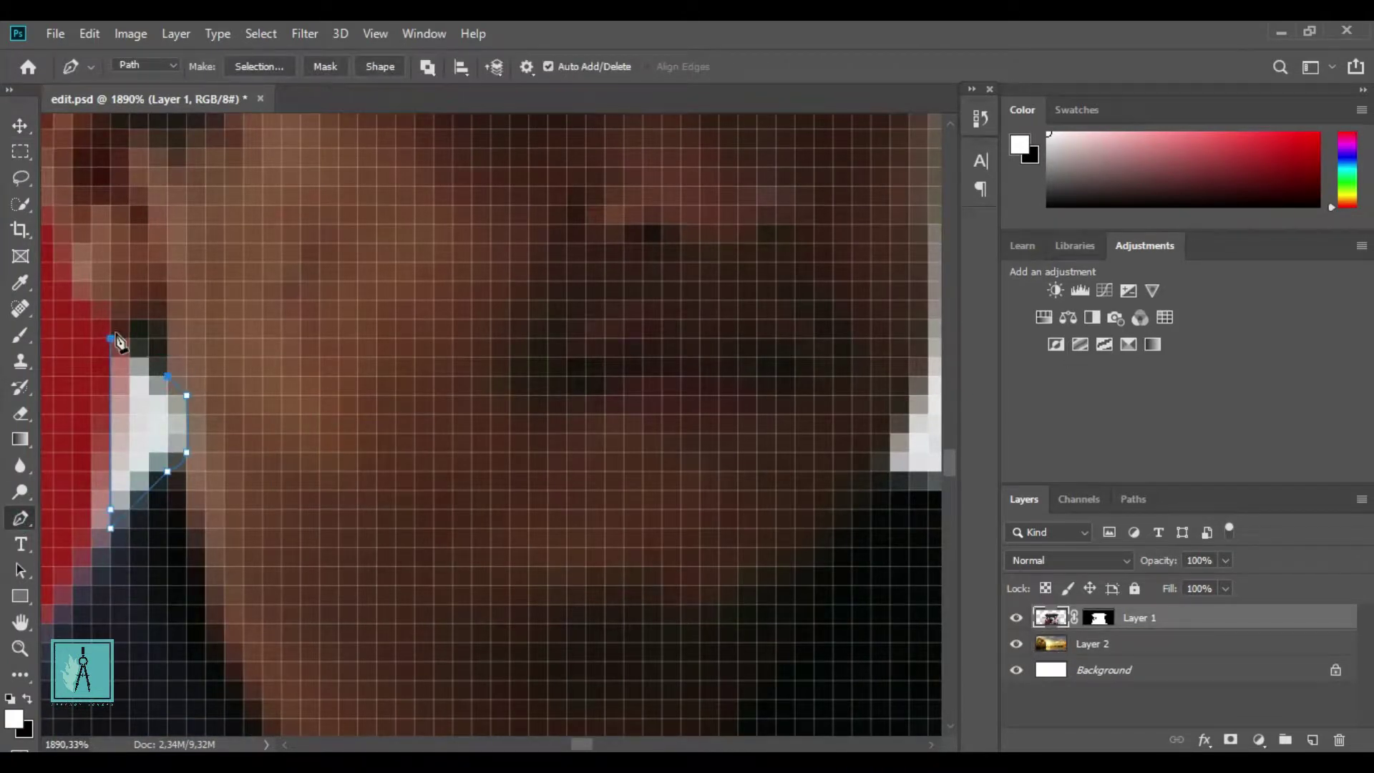
scroll(118, 342, "down", 10)
scroll(494, 256, "up", 8)
scroll(552, 522, "down", 5)
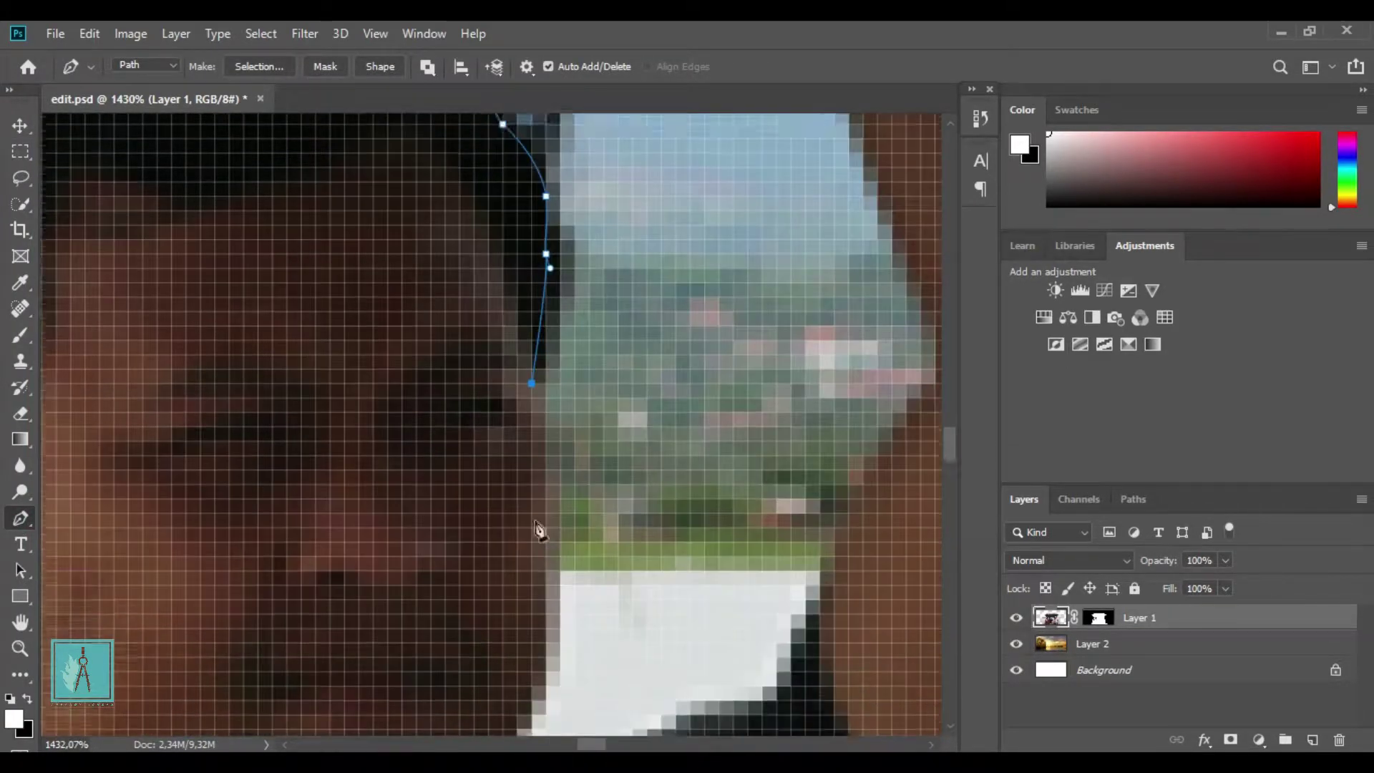
left_click_drag(546, 380, 546, 433)
left_click(814, 499)
scroll(814, 499, "down", 5)
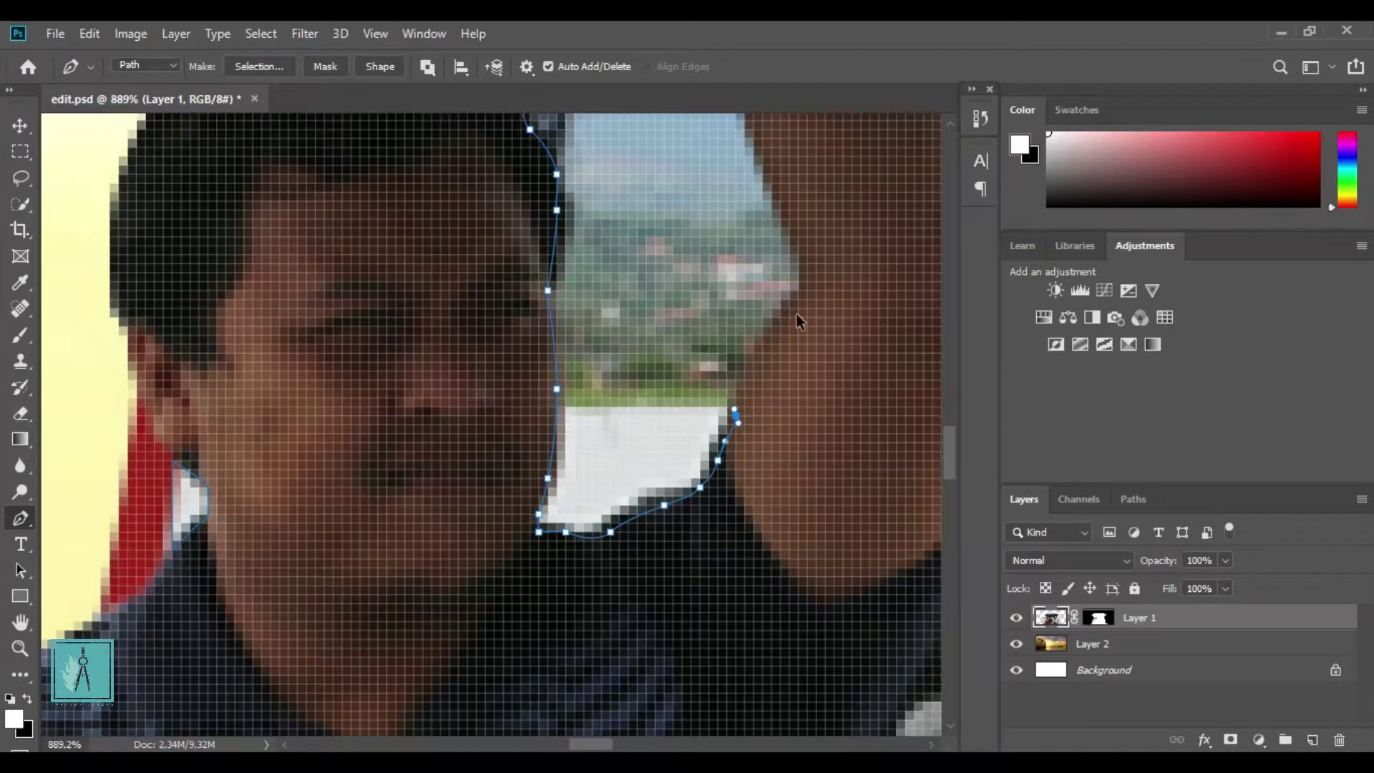
left_click(776, 328)
scroll(763, 243, "up", 5)
left_click_drag(734, 283, 726, 257)
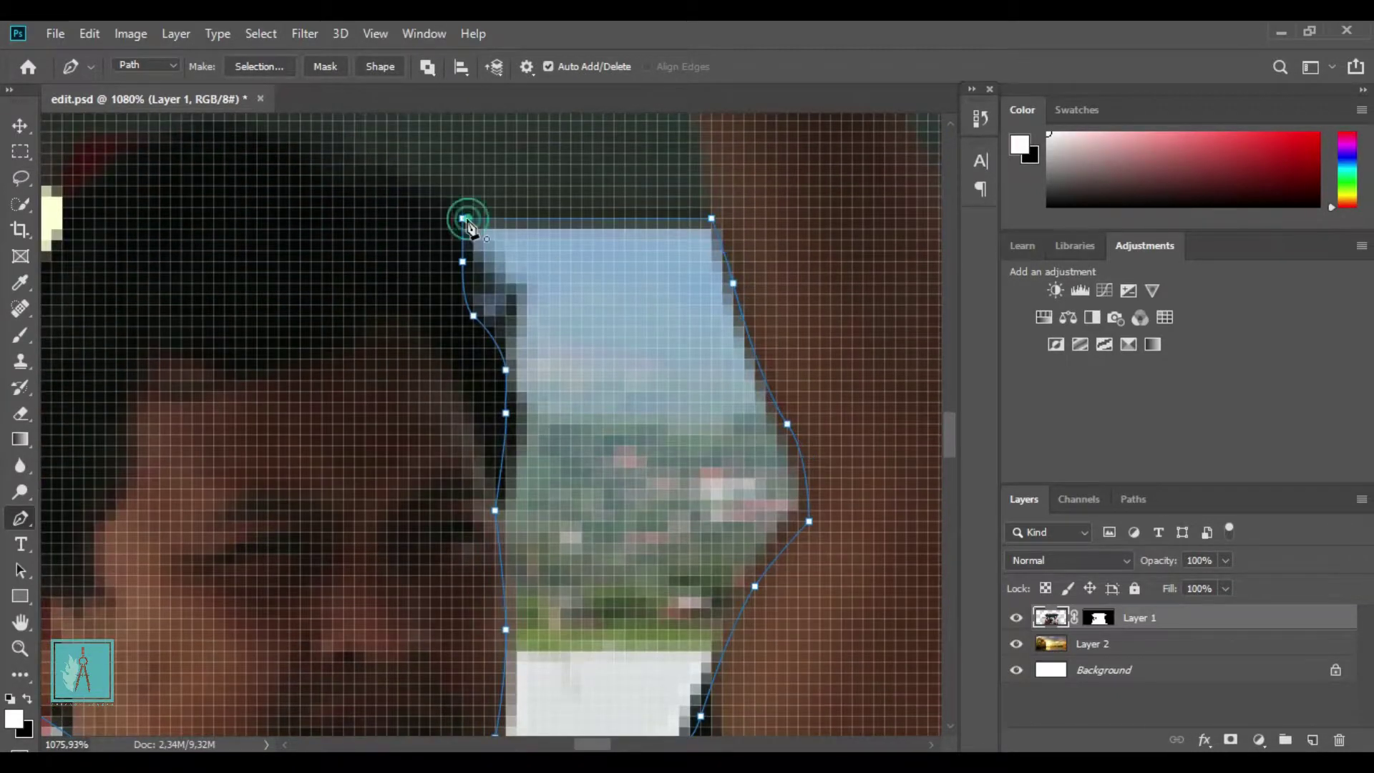
left_click(464, 219)
scroll(718, 252, "down", 2)
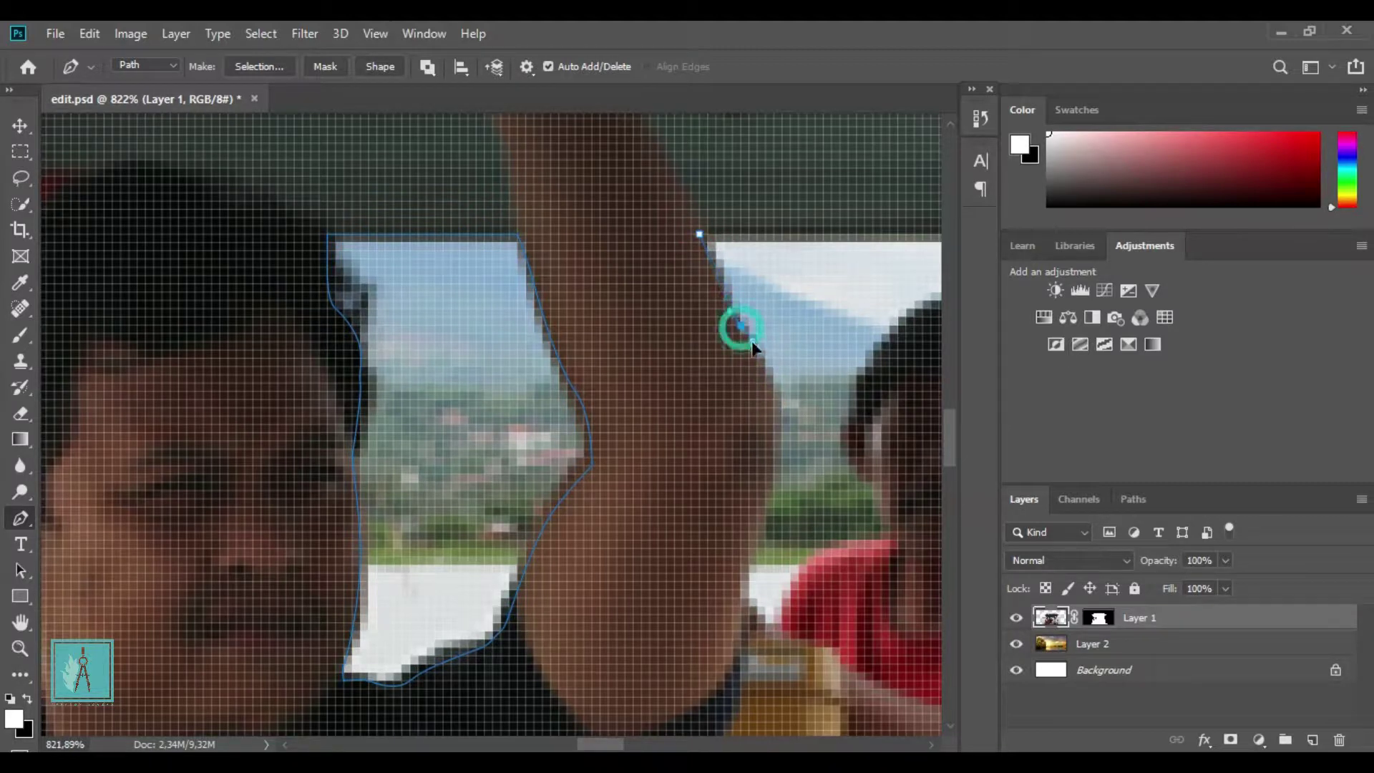
Trace a second path around the red shirt and up over the man's hair
scroll(756, 624, "up", 2)
left_click(757, 627)
left_click(811, 646)
left_click(891, 497)
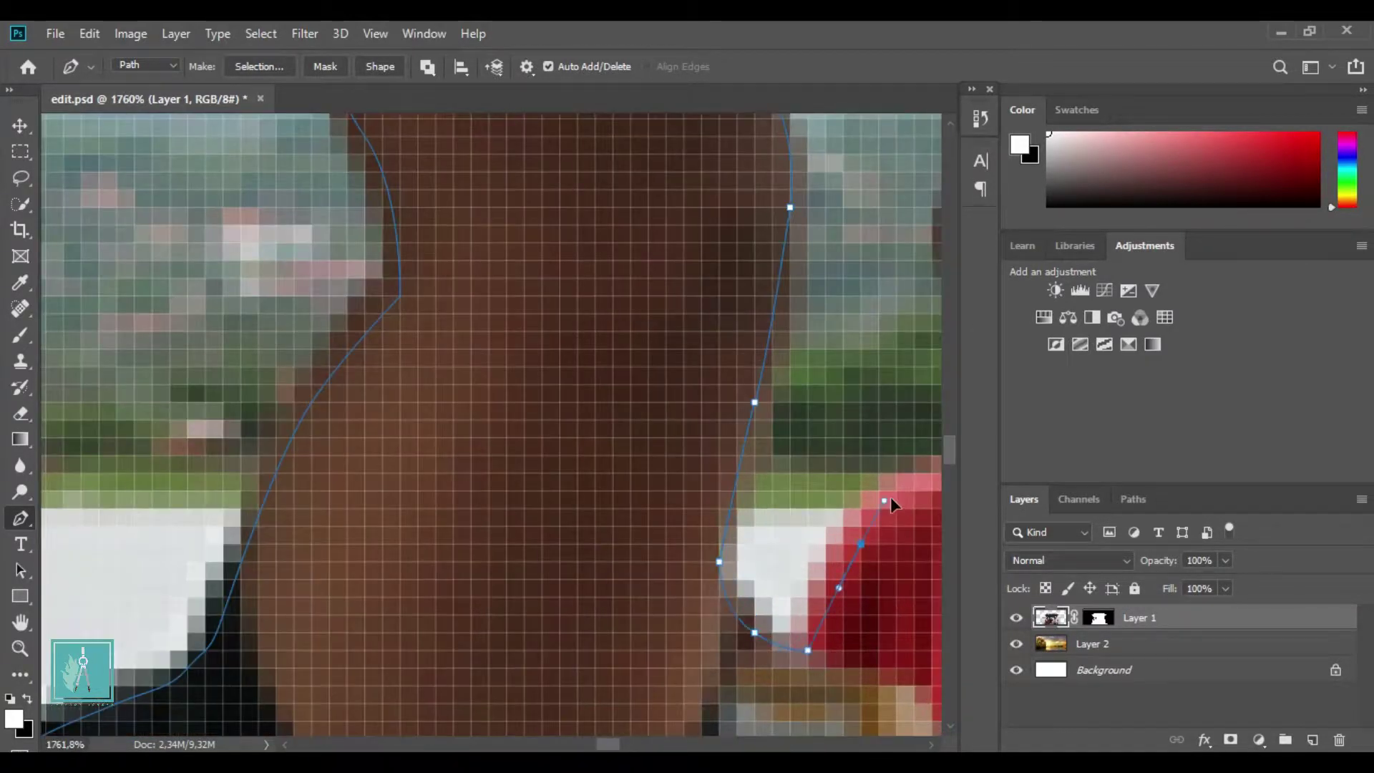
scroll(890, 497, "down", 1)
left_click_drag(822, 484, 853, 472)
left_click(792, 294)
left_click(807, 249)
scroll(806, 249, "down", 2)
scroll(792, 222, "up", 2)
mouse_move(764, 234)
left_mouse_down()
mouse_move(792, 222)
mouse_move(853, 285)
left_mouse_up()
scroll(799, 210, "down", 2)
scroll(598, 230, "up", 2)
left_click(720, 165)
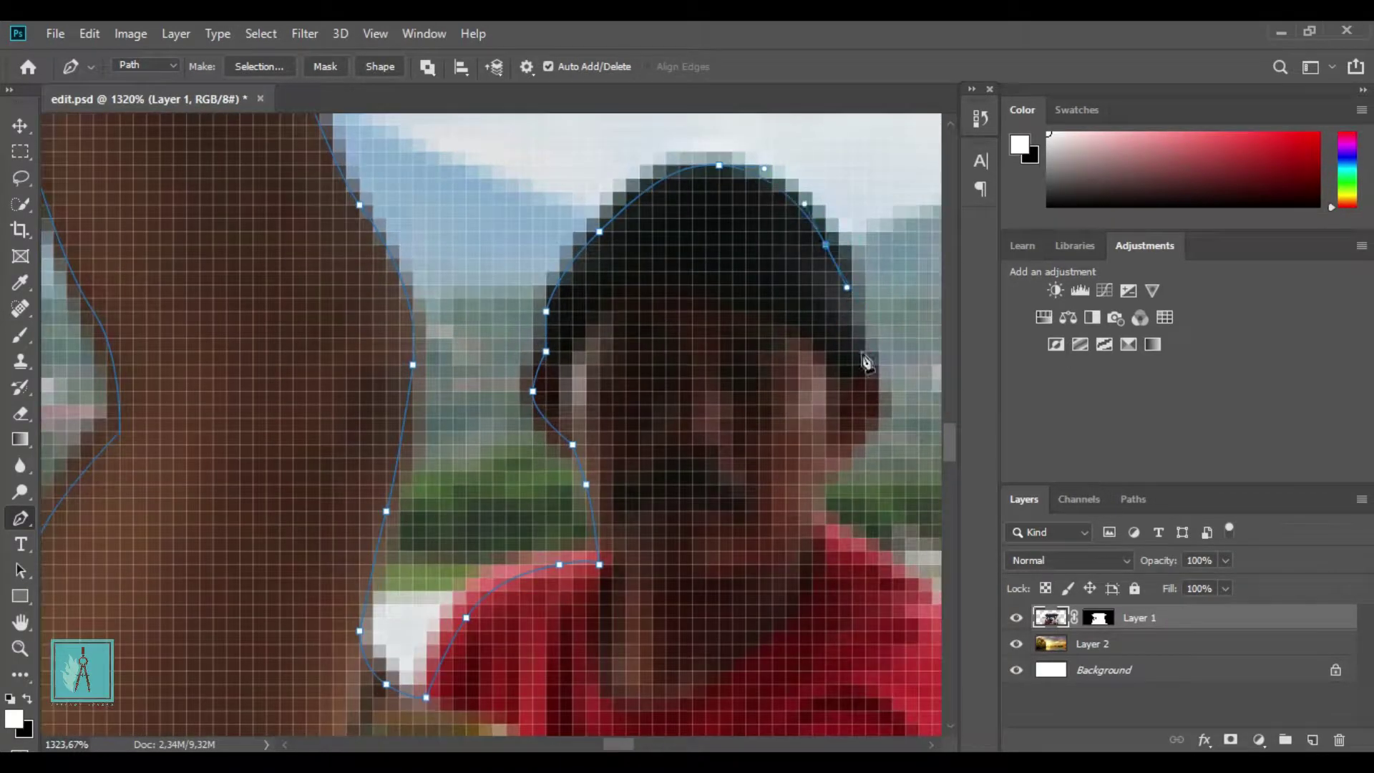
Continue the path down the red shirt edge to the red pole
scroll(823, 520, "down", 2)
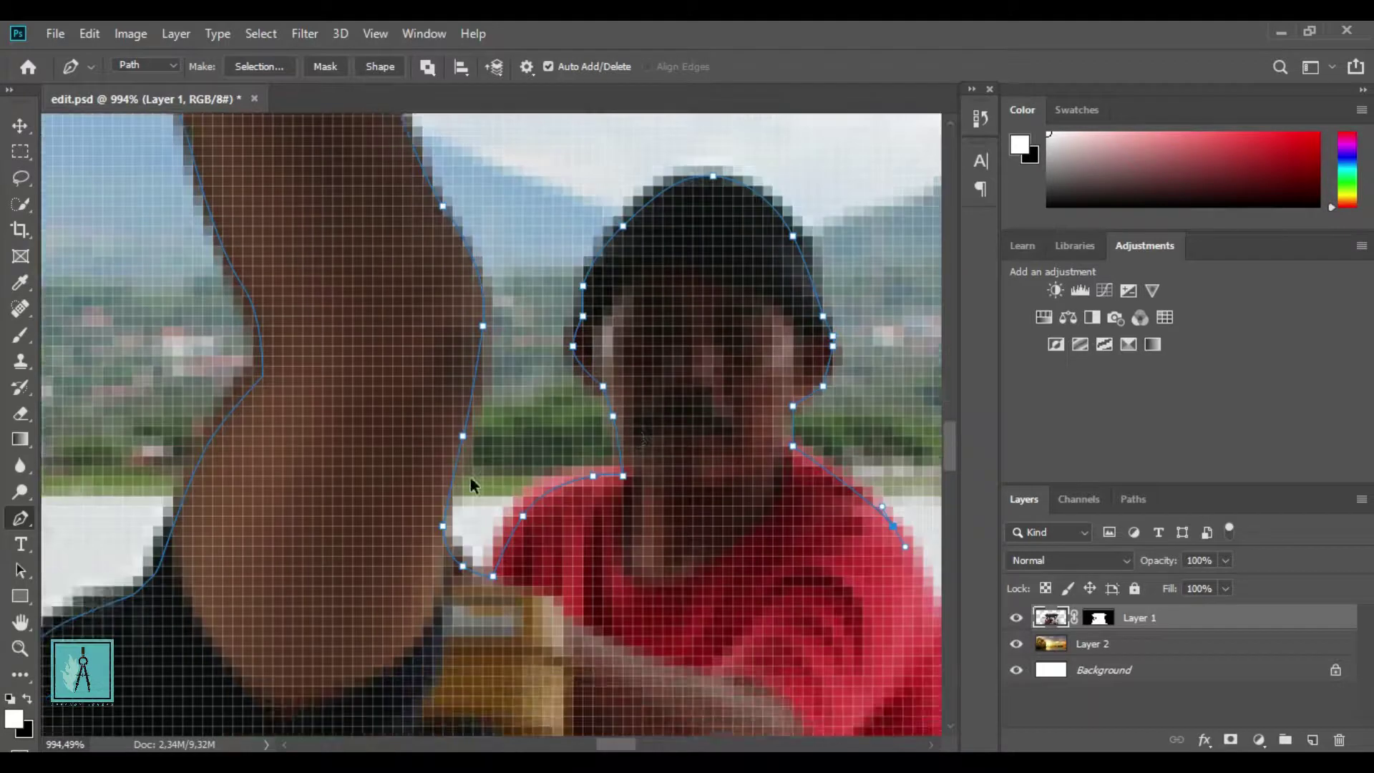
scroll(565, 501, "up", 2)
left_click(518, 400)
left_click_drag(578, 510, 583, 547)
scroll(599, 614, "up", 3)
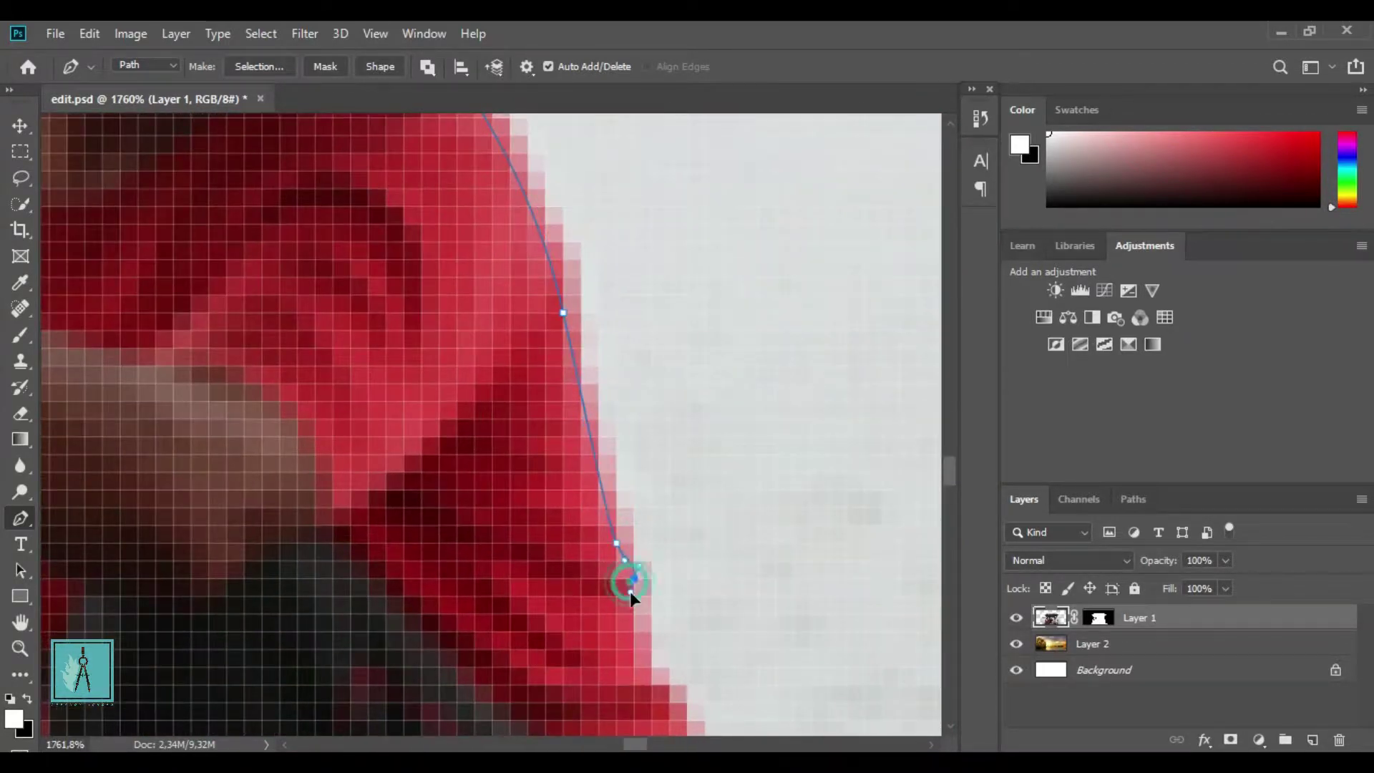
scroll(663, 672, "down", 2)
left_click(687, 587)
left_click(687, 622)
left_click(706, 674)
scroll(746, 610, "down", 3)
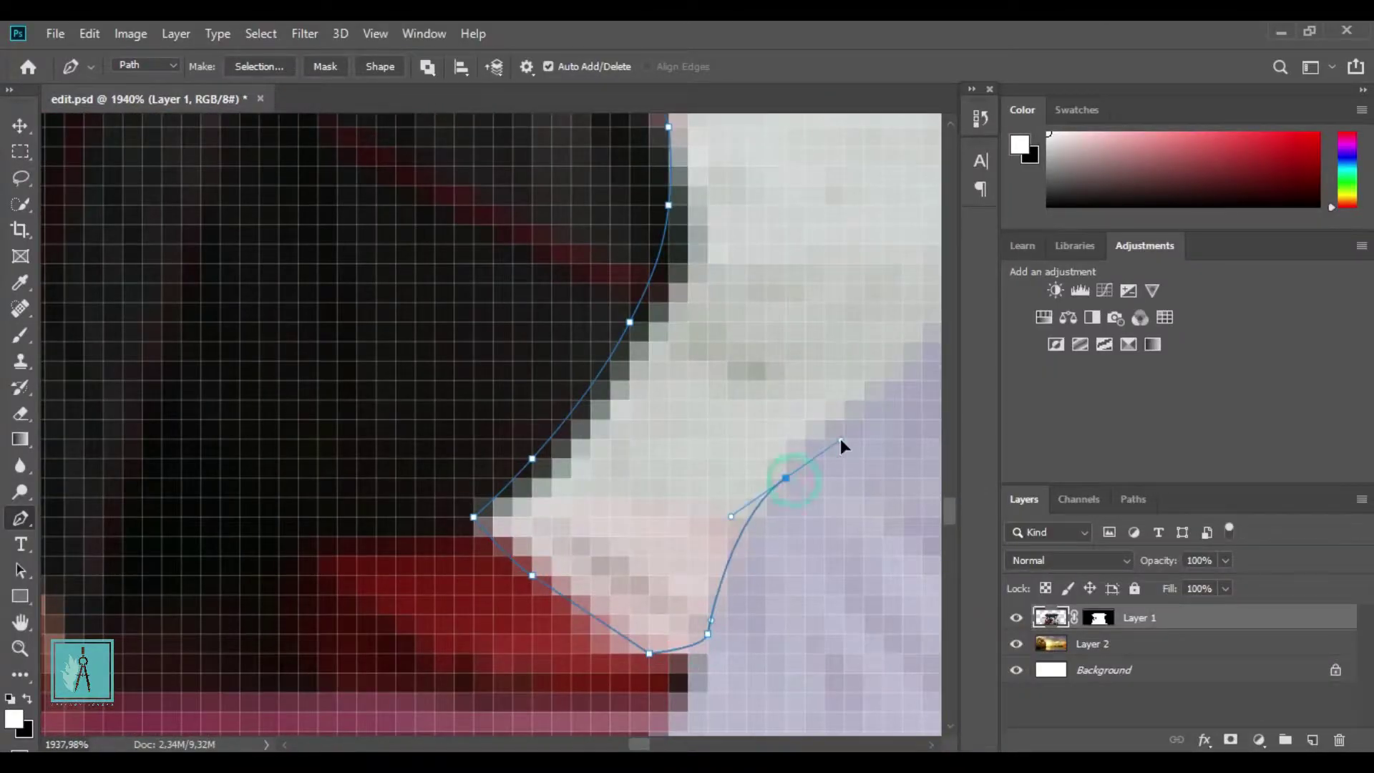
scroll(802, 426, "down", 1)
left_click(823, 345)
scroll(802, 222, "down", 3)
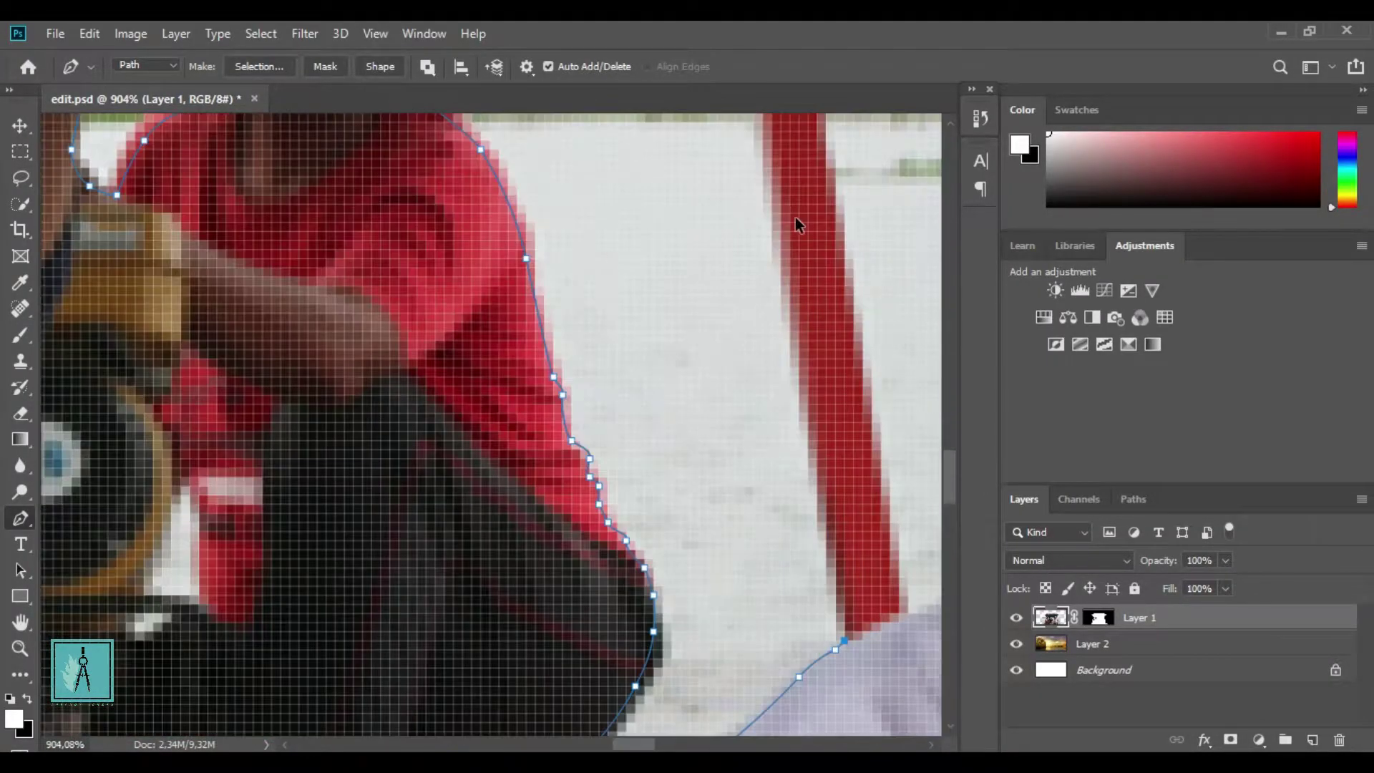
scroll(751, 207, "up", 2)
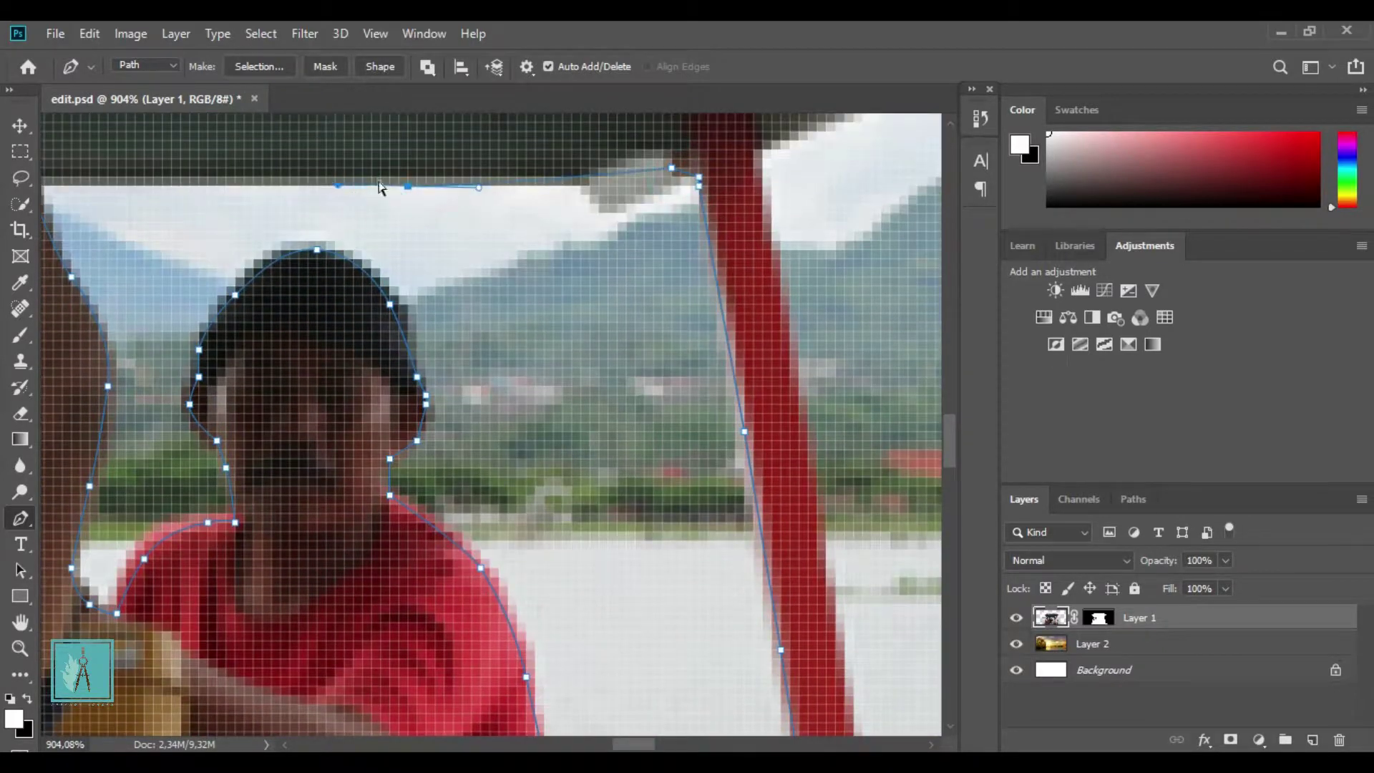
scroll(379, 187, "down", 3)
Convert the path to a selection and fill Layer 1's mask to hide that sky
key("Return")
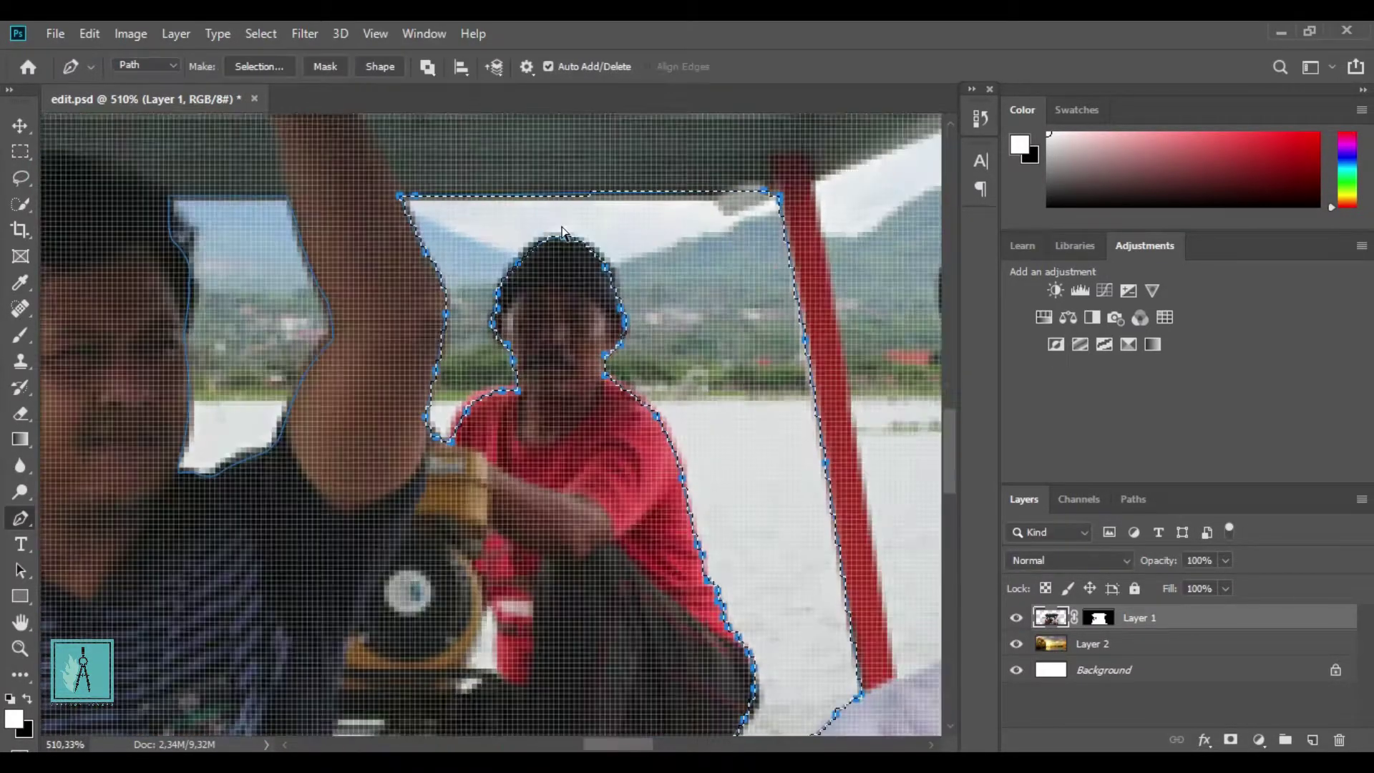
key("x")
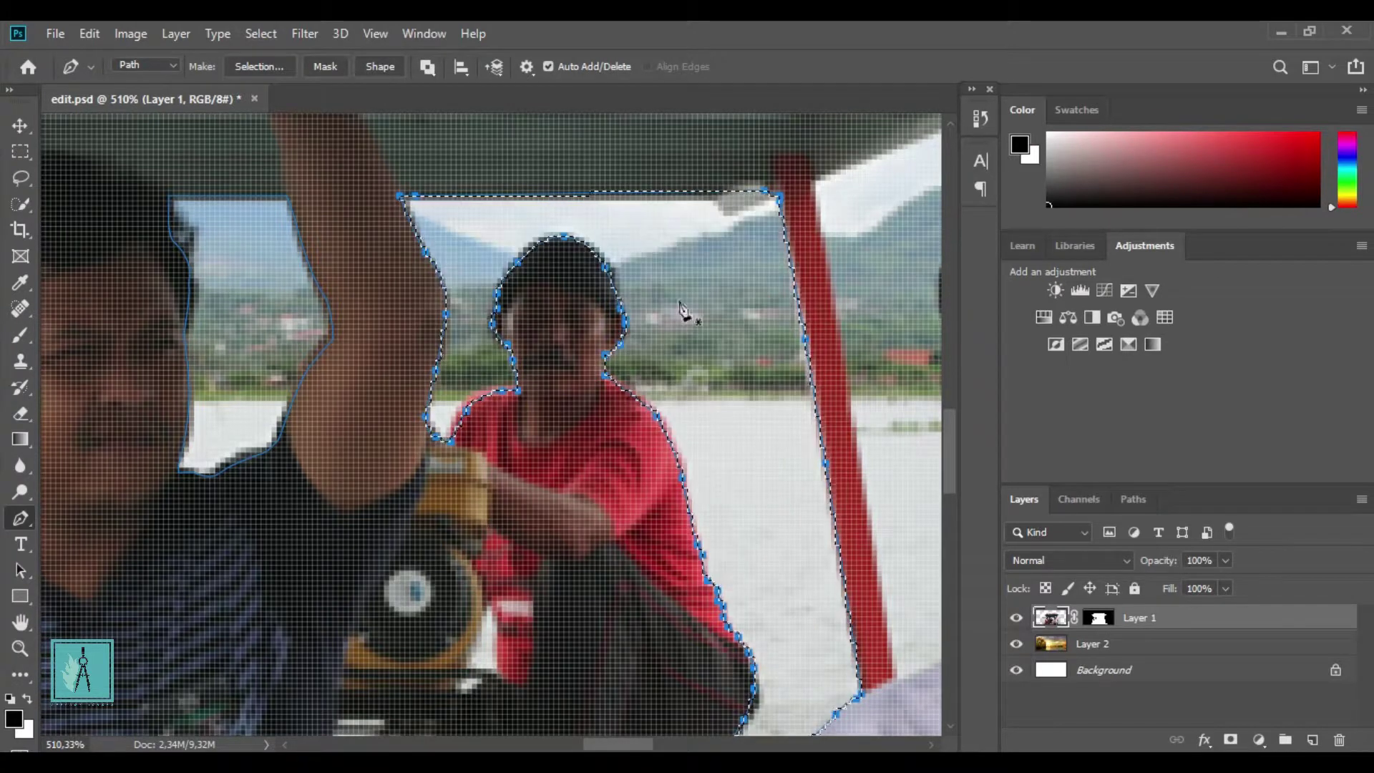
key("x")
key("alt+BackSpace")
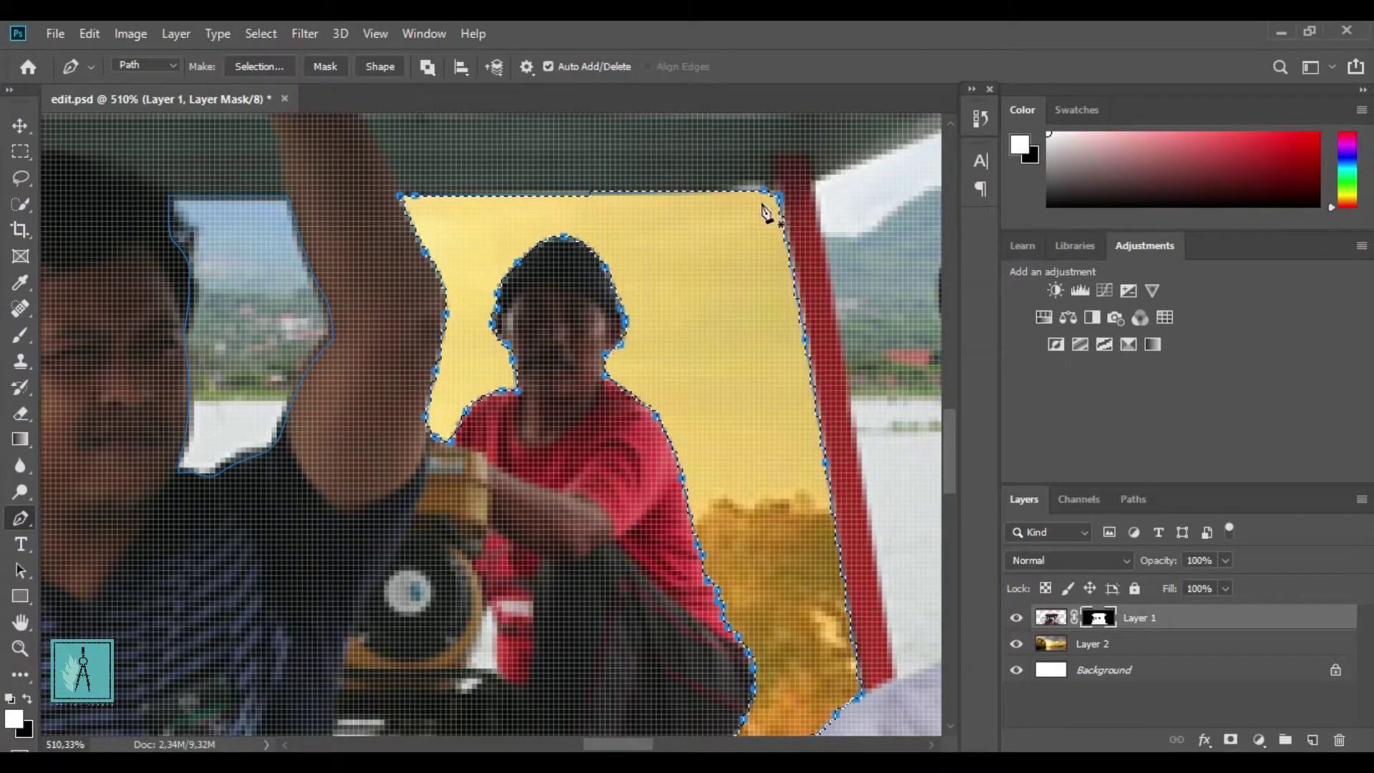
Turn the remaining traced paths into selections with 0 feather
right_click(239, 244)
left_click(308, 326)
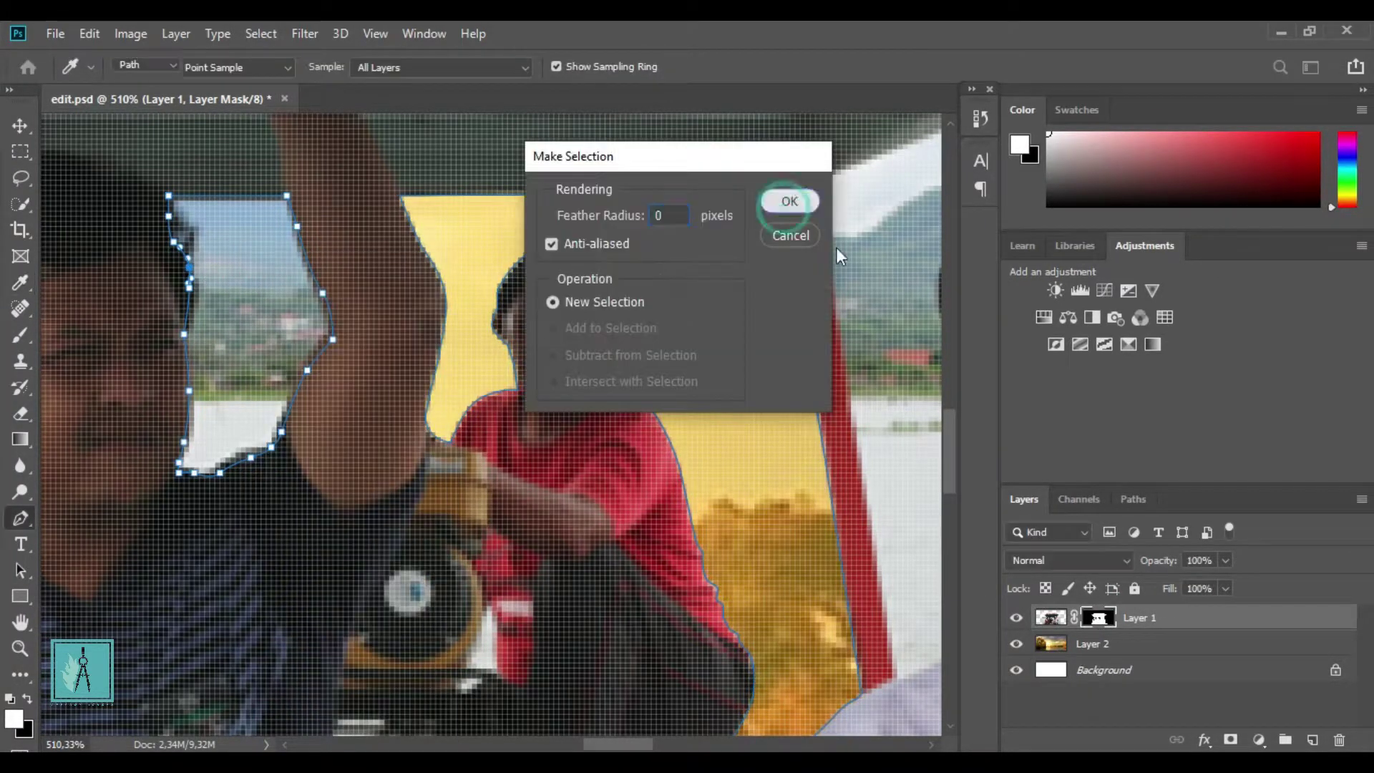
left_click(786, 199)
right_click(454, 358)
left_click(523, 440)
left_click(785, 200)
Switch to the Move tool and select Layer 2, the sunset background
scroll(739, 204, "down", 3)
key("v")
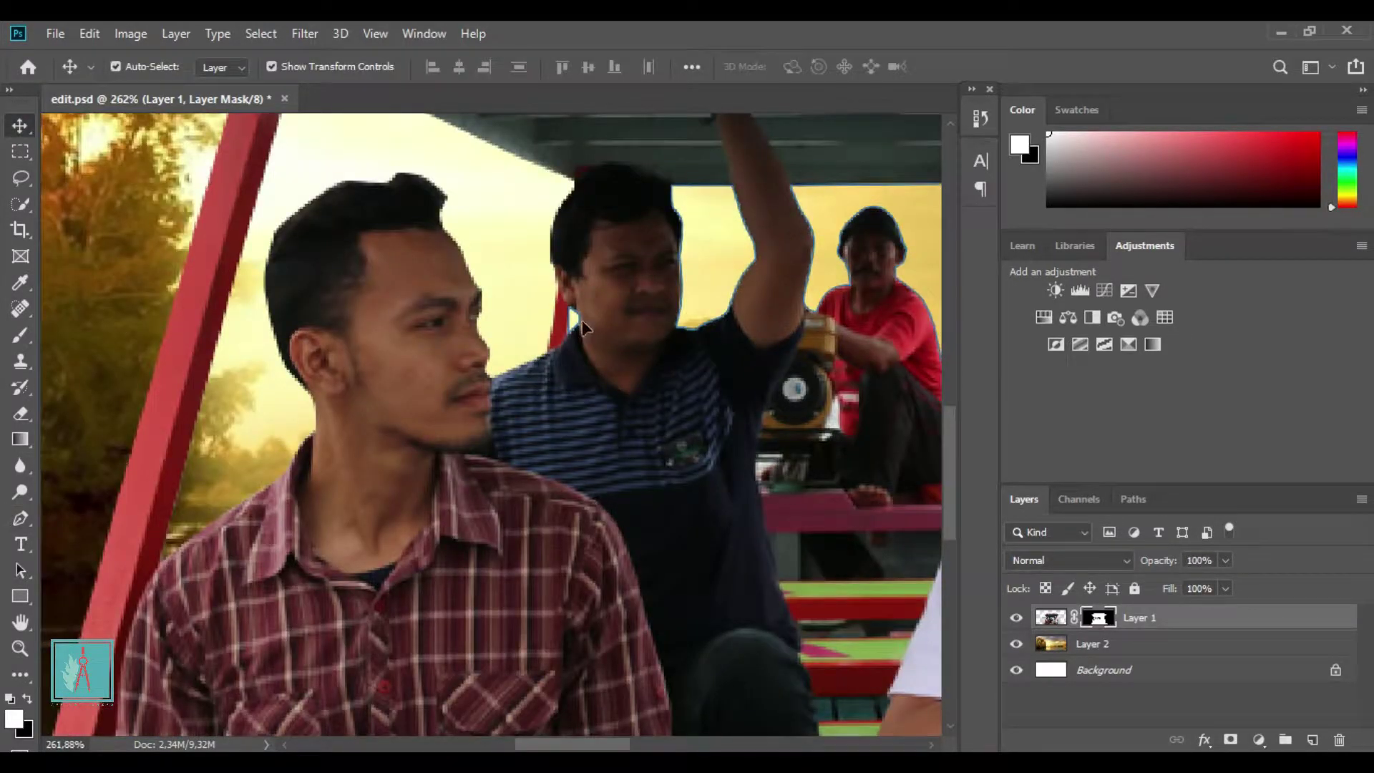
left_click(583, 326)
scroll(586, 386, "down", 3)
scroll(590, 430, "down", 3)
Pen-trace around the front man's cap and mask out the sky behind it
scroll(594, 452, "down", 3)
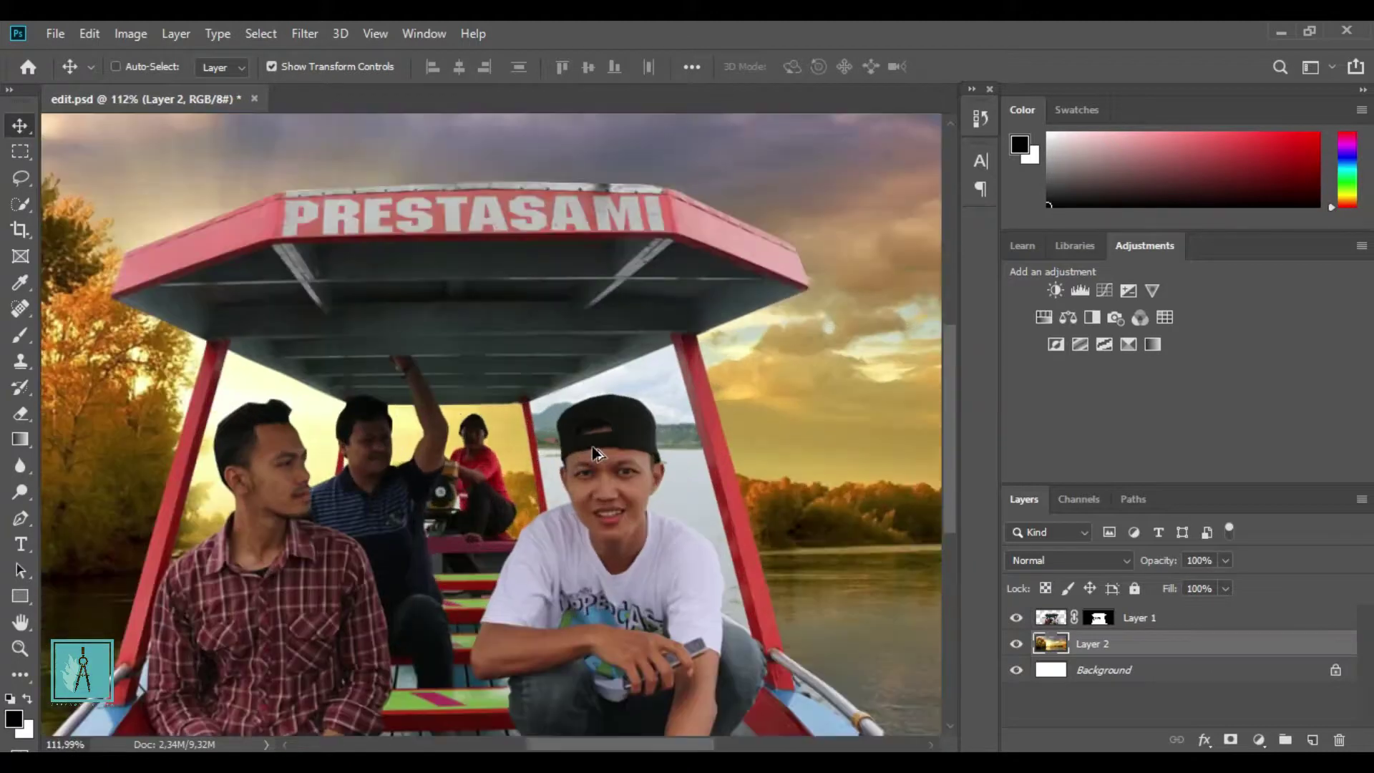
scroll(594, 453, "up", 5)
key("p")
scroll(556, 605, "down", 2)
left_click(548, 648)
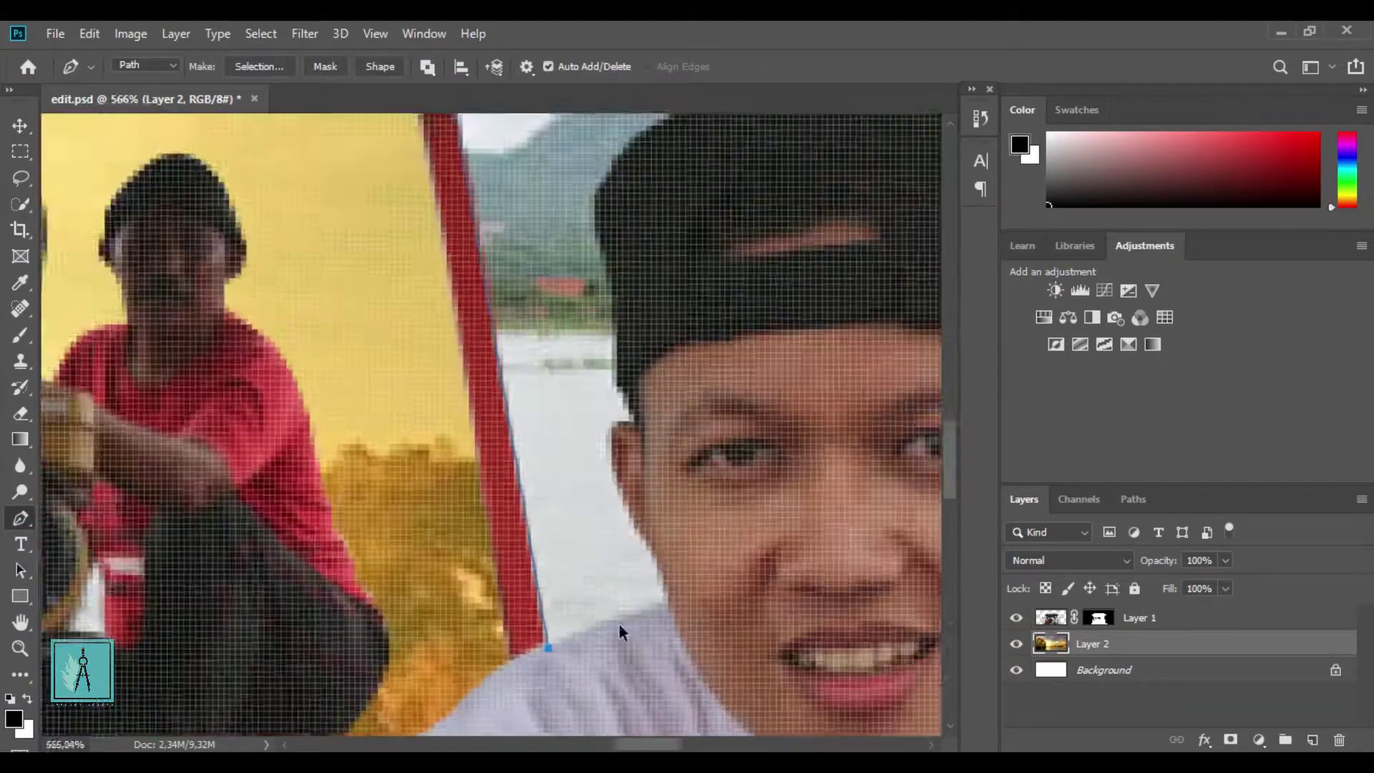
scroll(620, 633, "up", 1)
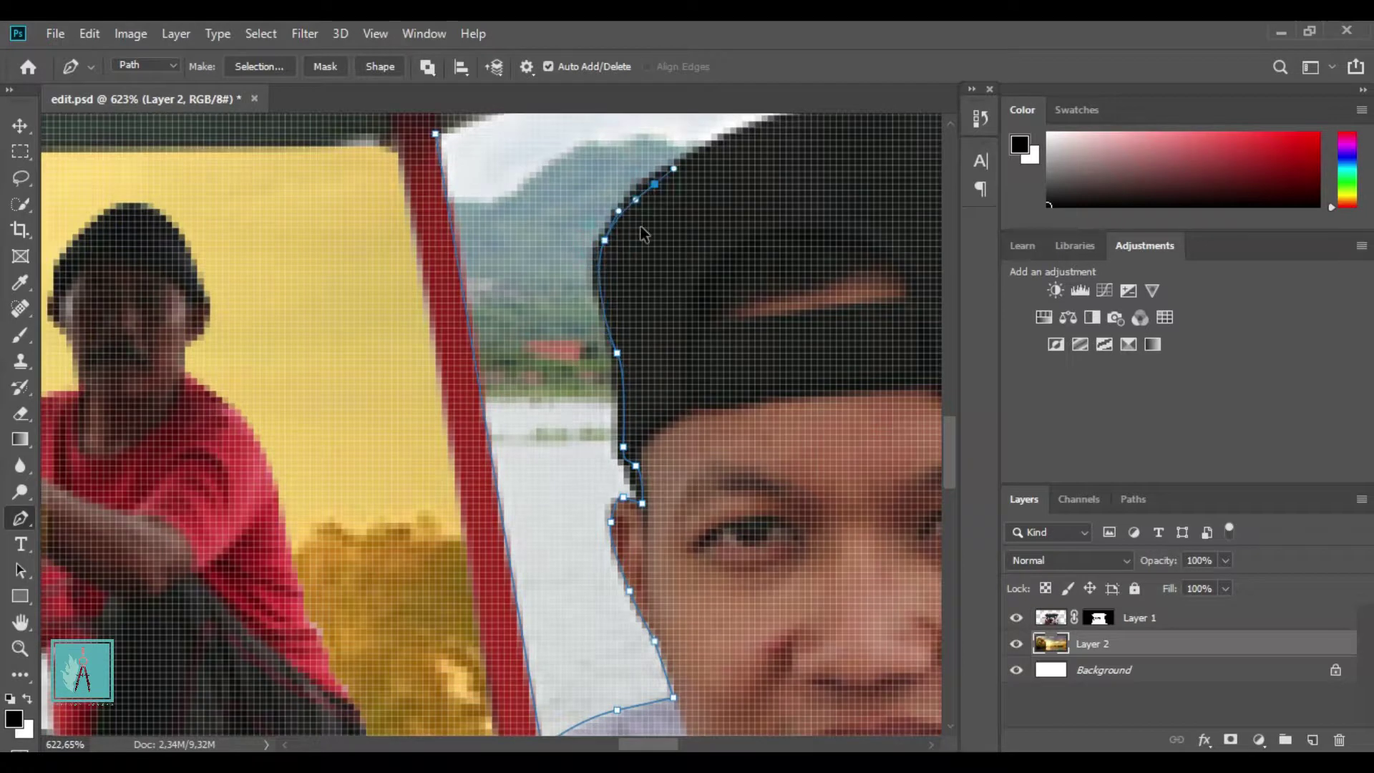
scroll(643, 232, "down", 1)
left_click_drag(763, 162, 799, 175)
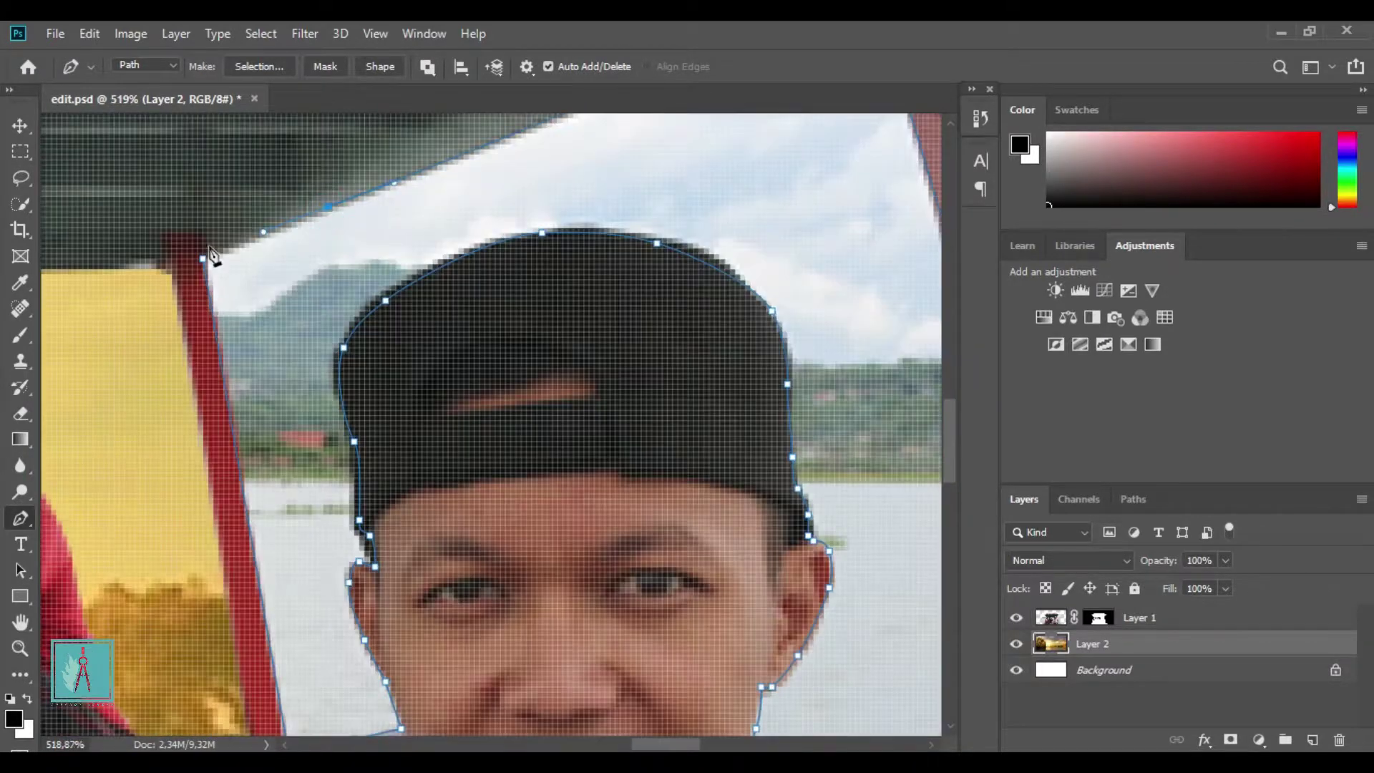
left_click(1100, 617)
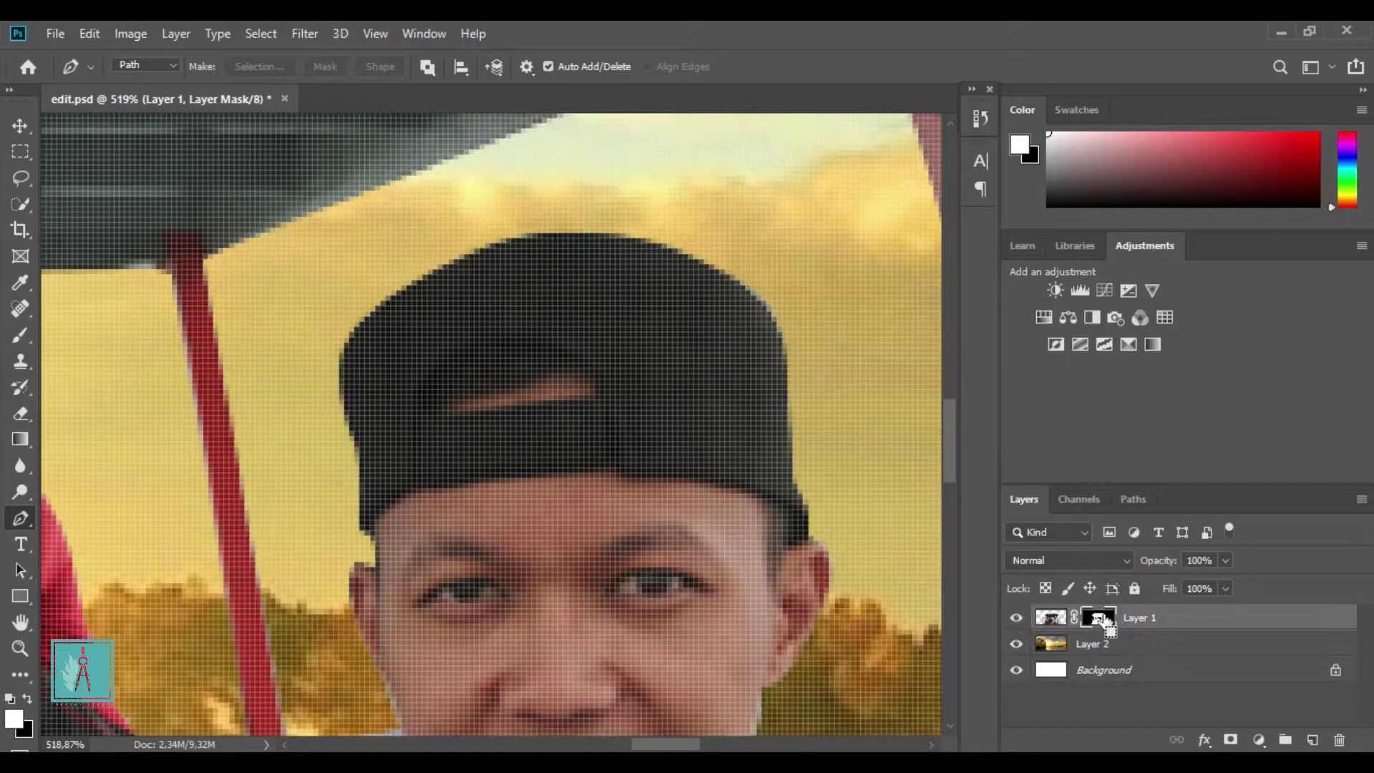
Free-transform the sunset background layer, tilting it, and commit
key("ctrl+0")
left_click(1092, 644)
key("ctrl+t")
mouse_move(883, 222)
left_mouse_down()
mouse_move(926, 181)
mouse_move(531, 129)
left_mouse_up()
key("Return")
scroll(521, 430, "up", 3)
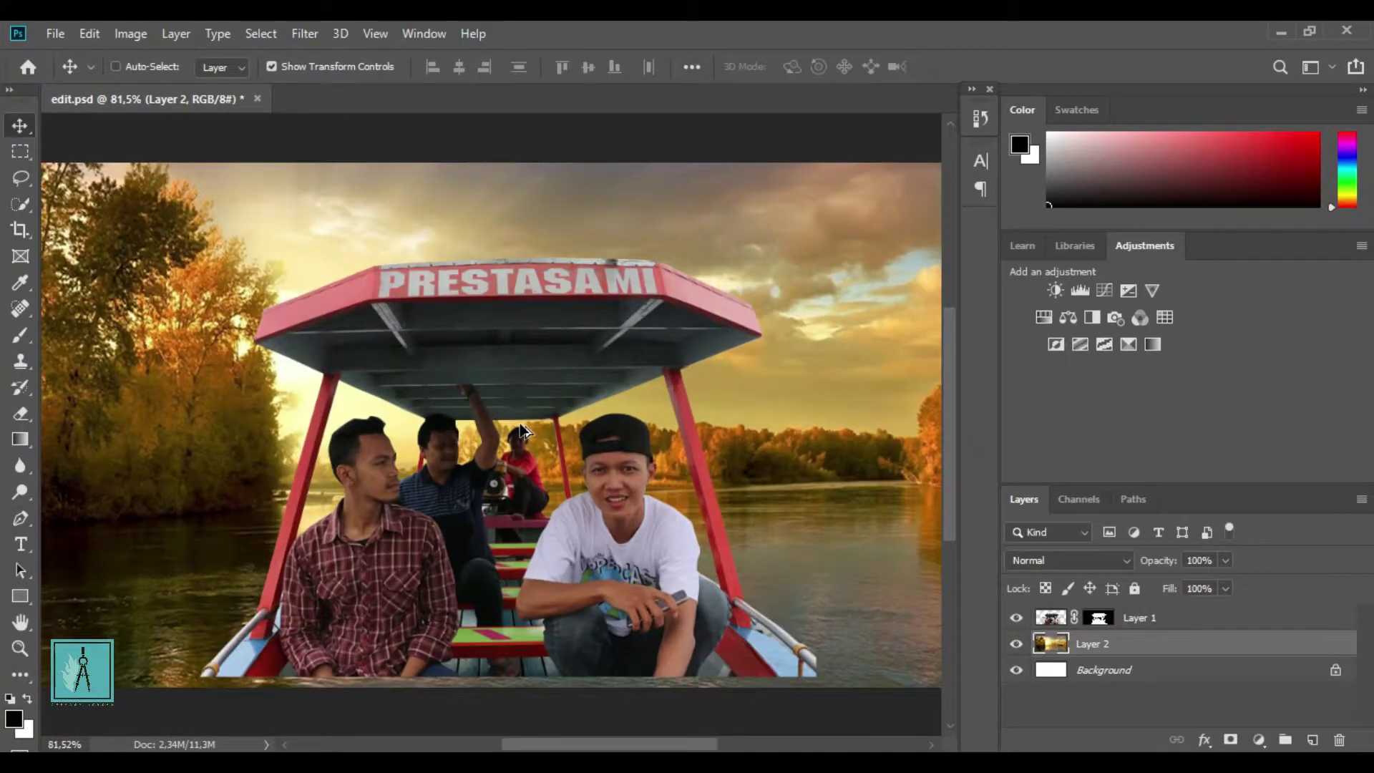
scroll(521, 429, "up", 3)
scroll(527, 316, "down", 2)
scroll(528, 315, "down", 3)
Scale the boat photo down from a corner and move it lower onto the lake
left_click(594, 429)
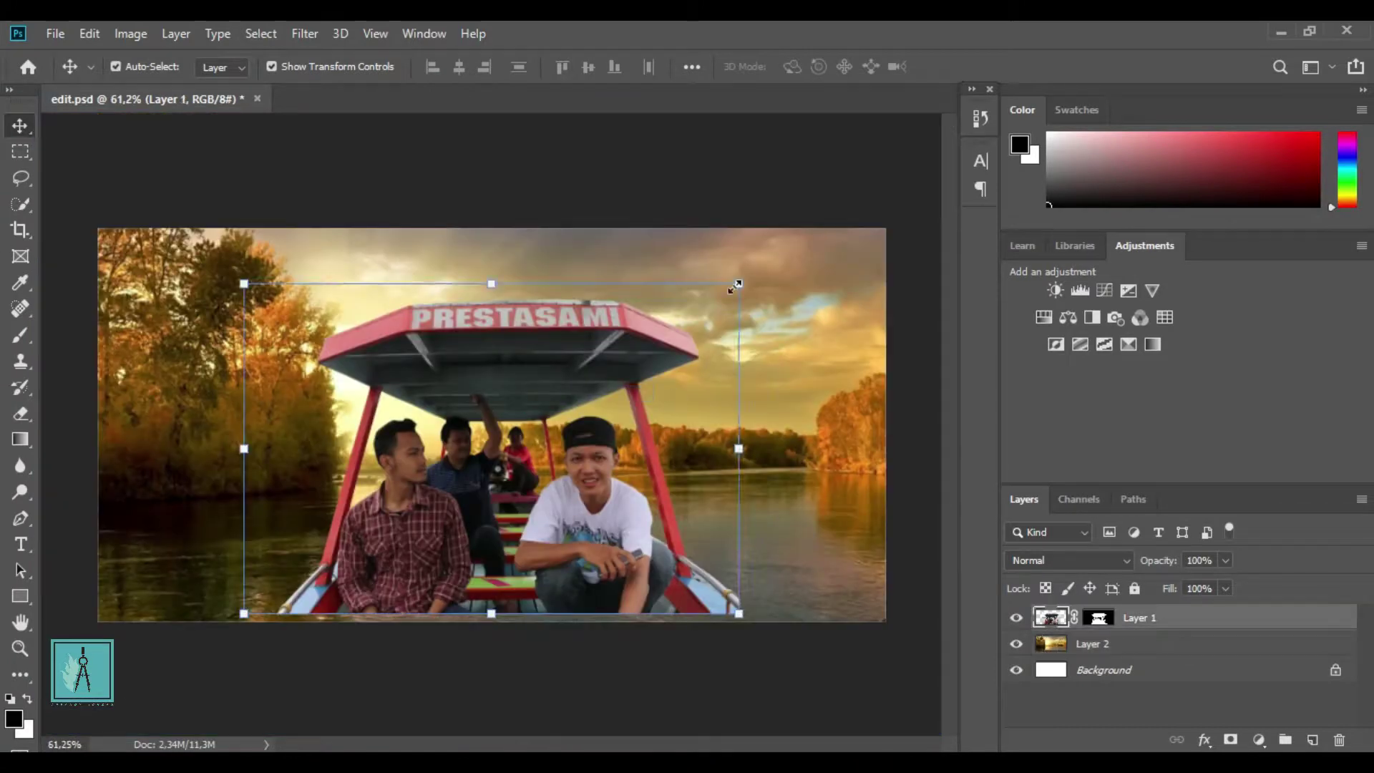
left_click_drag(737, 284, 709, 290)
key("Return")
scroll(544, 401, "up", 1)
right_click(540, 415)
left_click(572, 427)
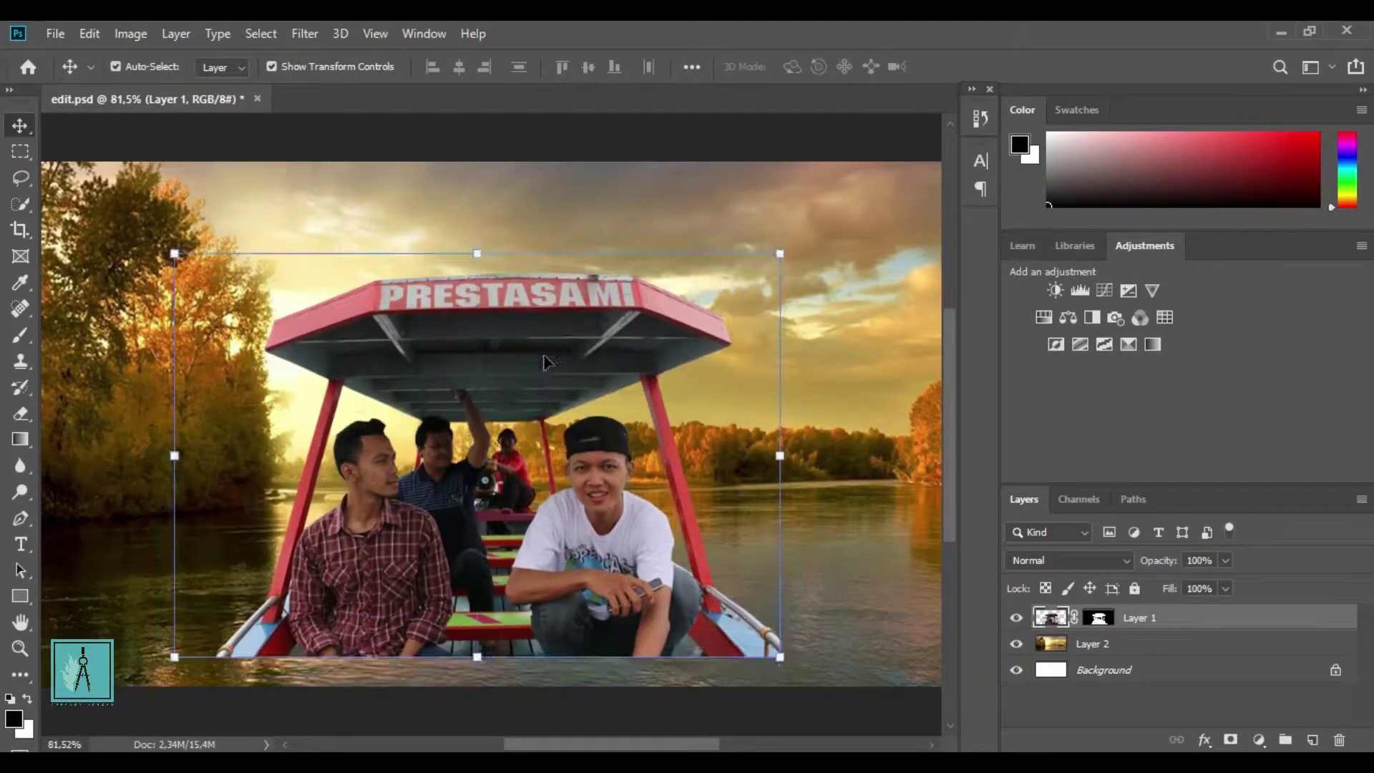
left_click_drag(544, 361, 552, 402)
scroll(487, 526, "down", 3)
scroll(487, 526, "down", 1)
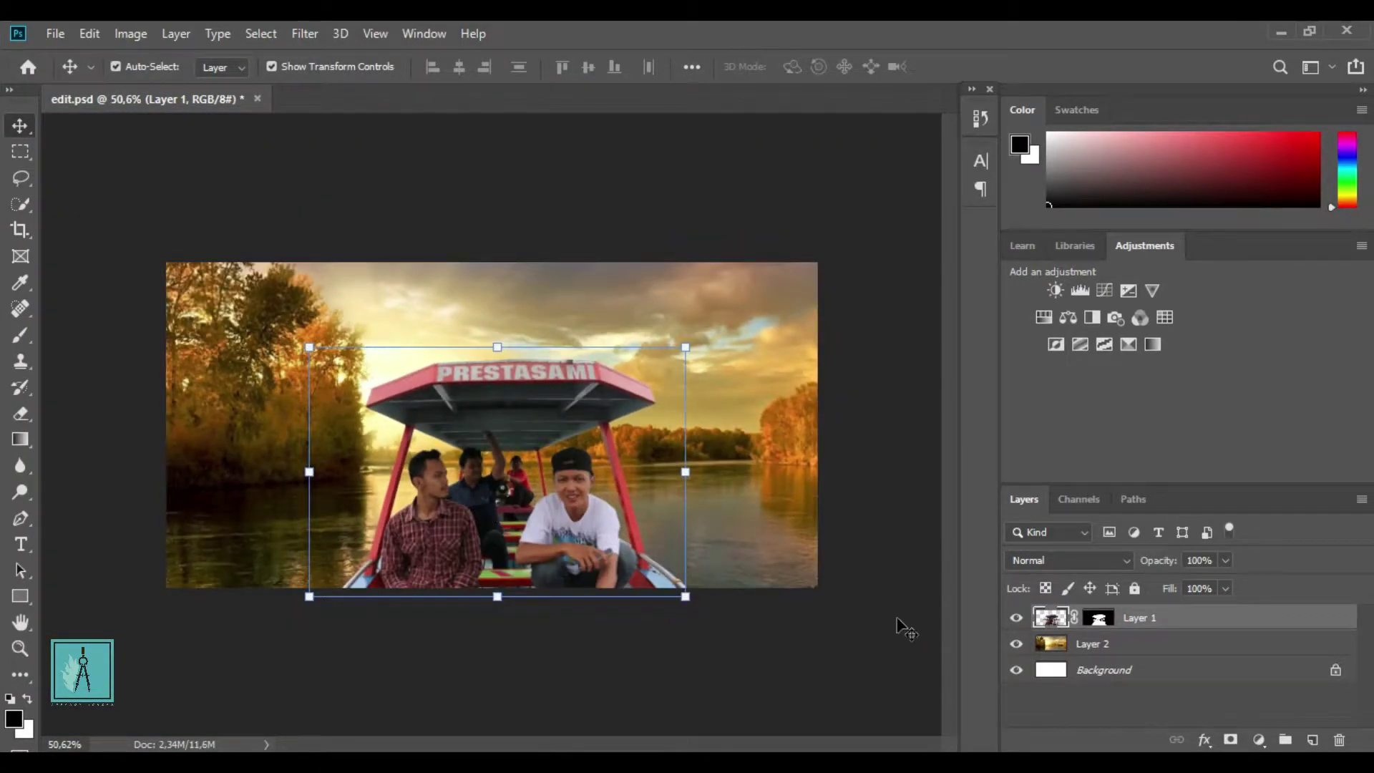
Clip a Color Balance layer to the boat with Midtones +39, -2, -63
left_click(1259, 739)
left_click(1287, 571)
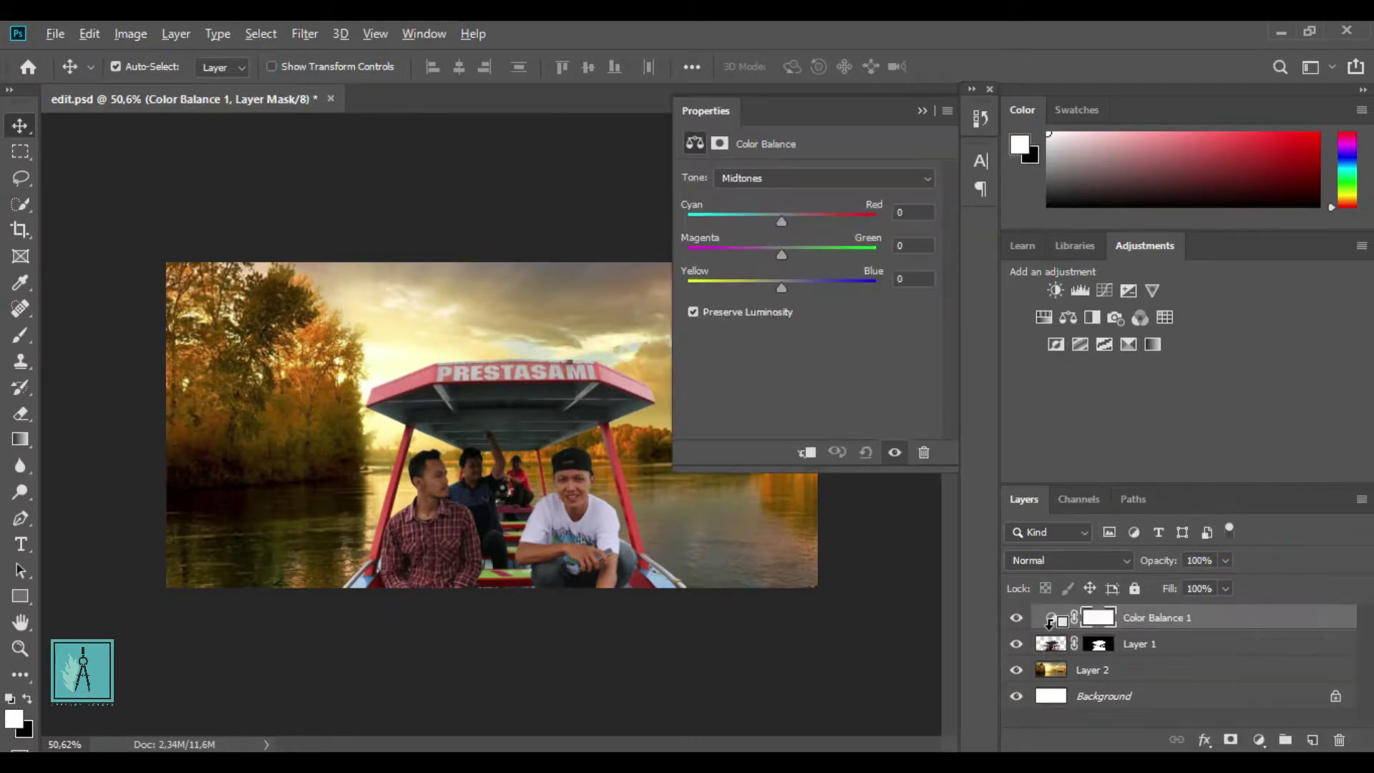
left_click_drag(770, 290, 718, 289)
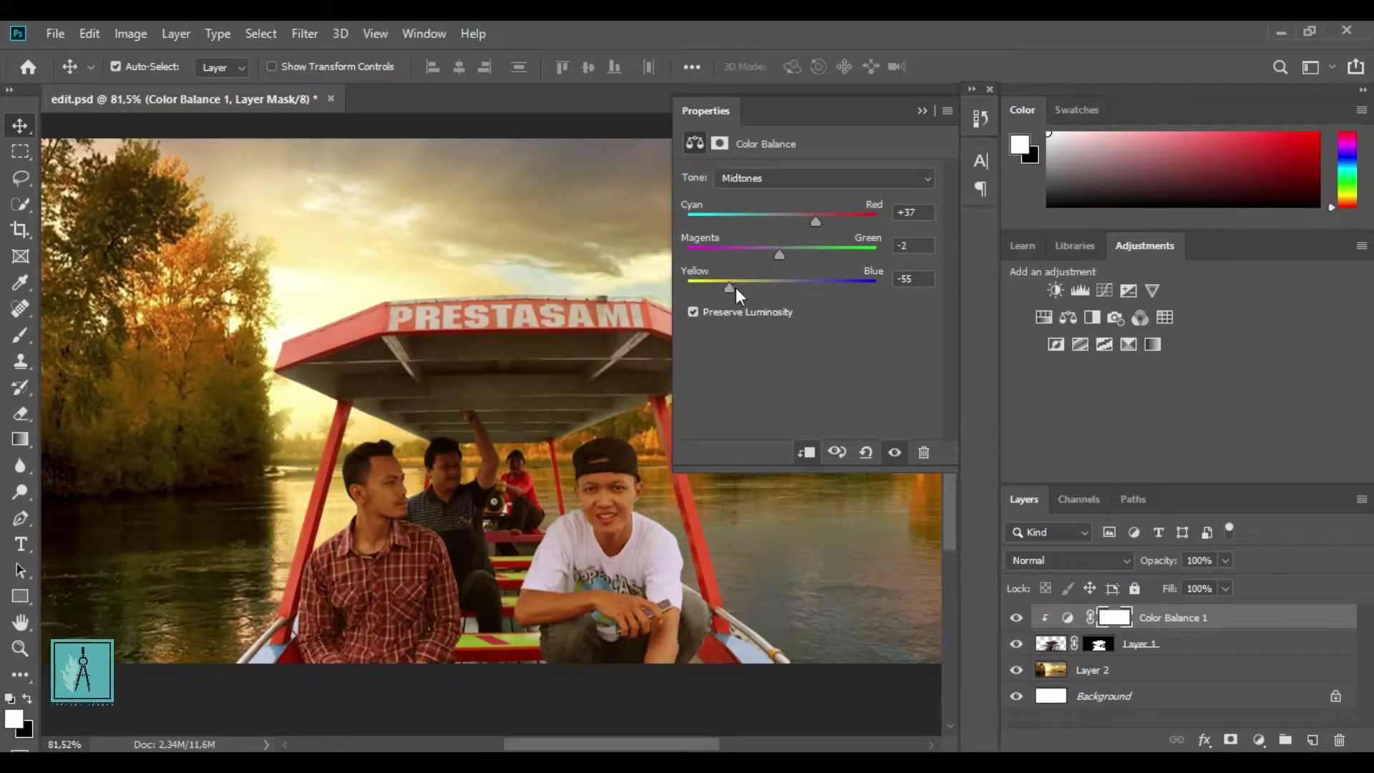
left_click(922, 110)
scroll(931, 586, "up", 2)
scroll(930, 587, "up", 1)
double_click(1067, 617)
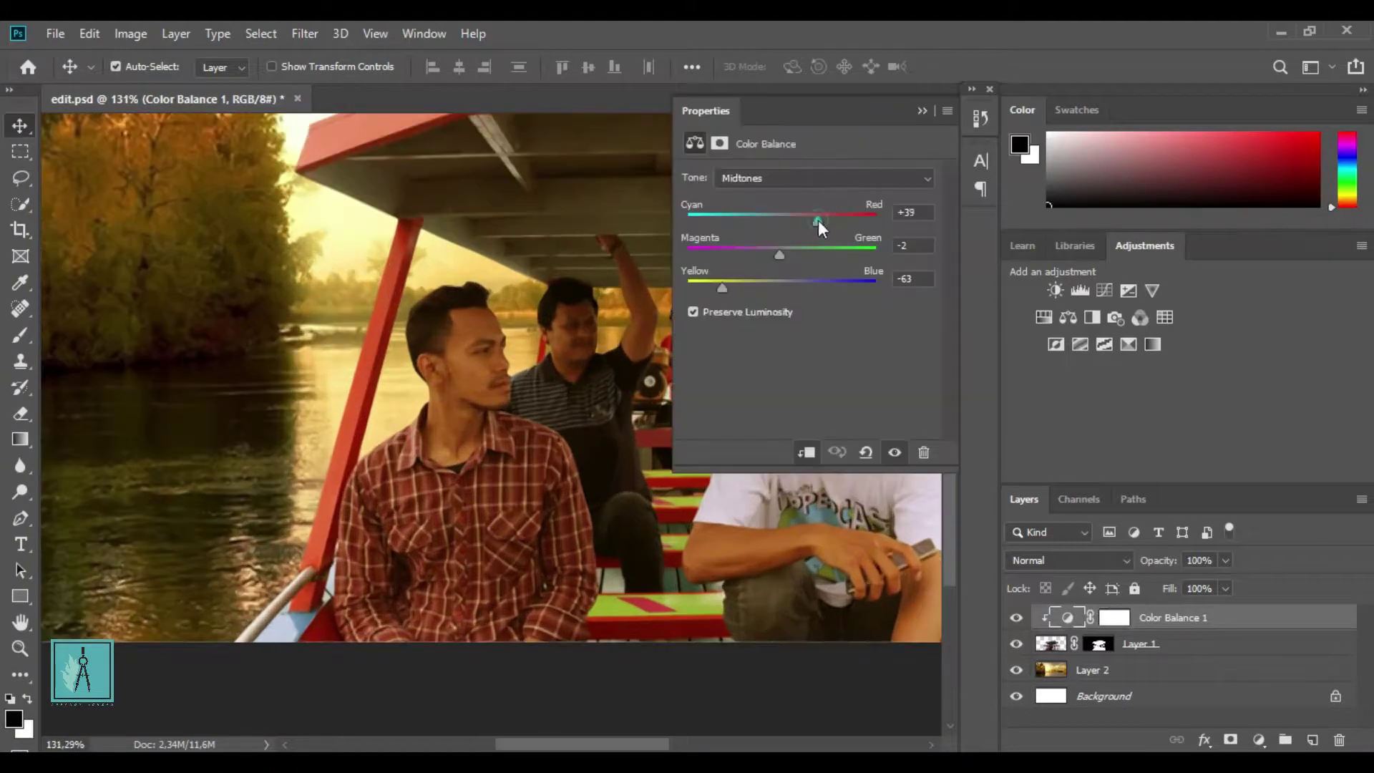
scroll(644, 322, "down", 1)
scroll(651, 300, "up", 5)
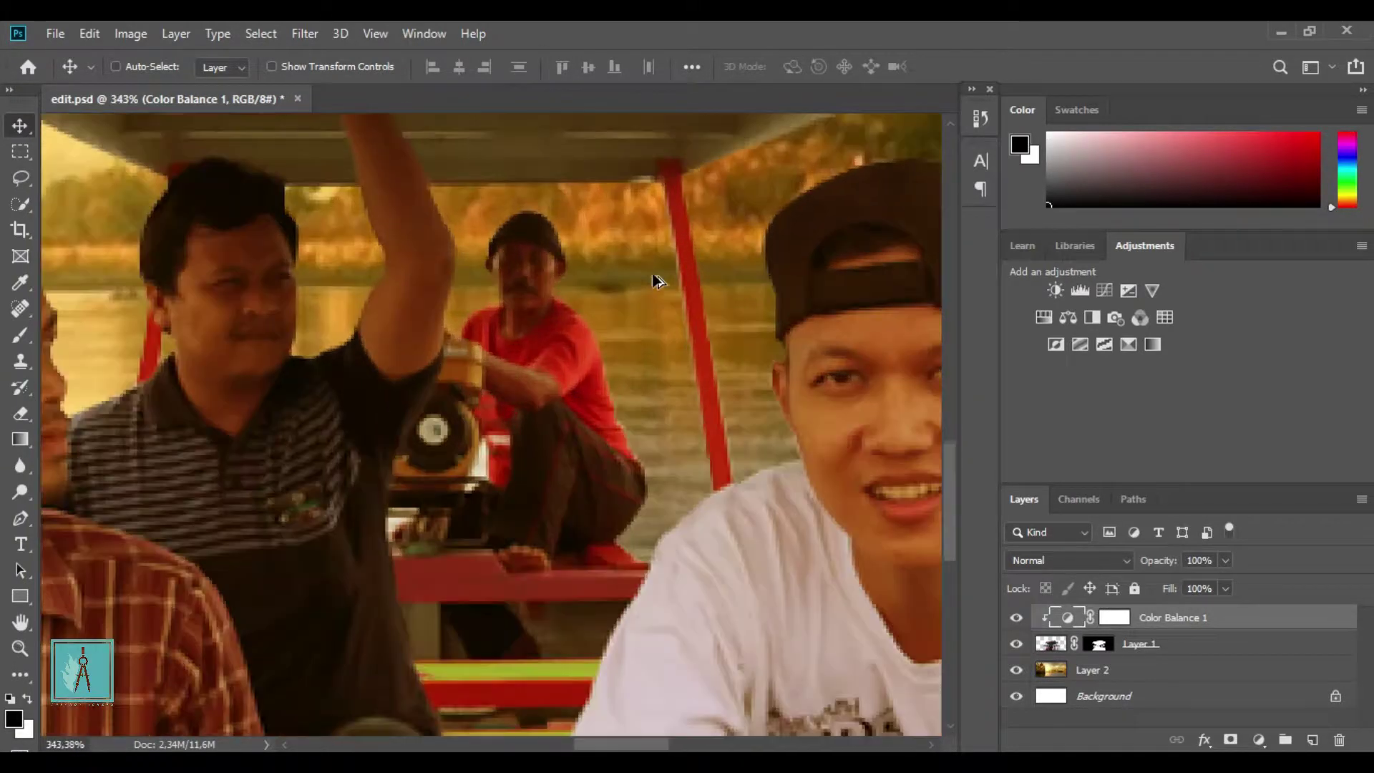
left_click(648, 335)
Choose the Blur tool on Layer 1 and shrink its brush size
key("alt+]")
left_click(20, 466)
right_click(652, 229)
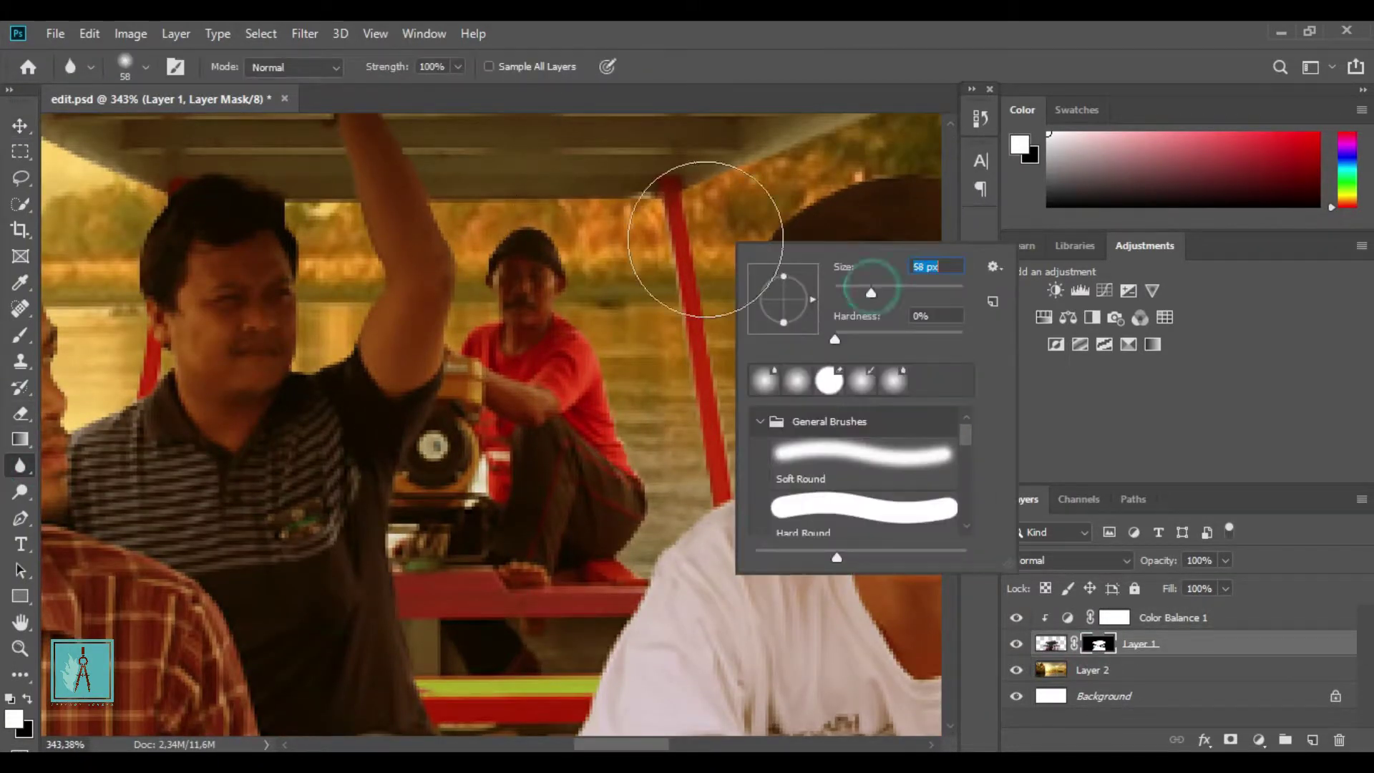
left_click(1050, 644)
scroll(715, 439, "up", 2)
right_click(716, 400)
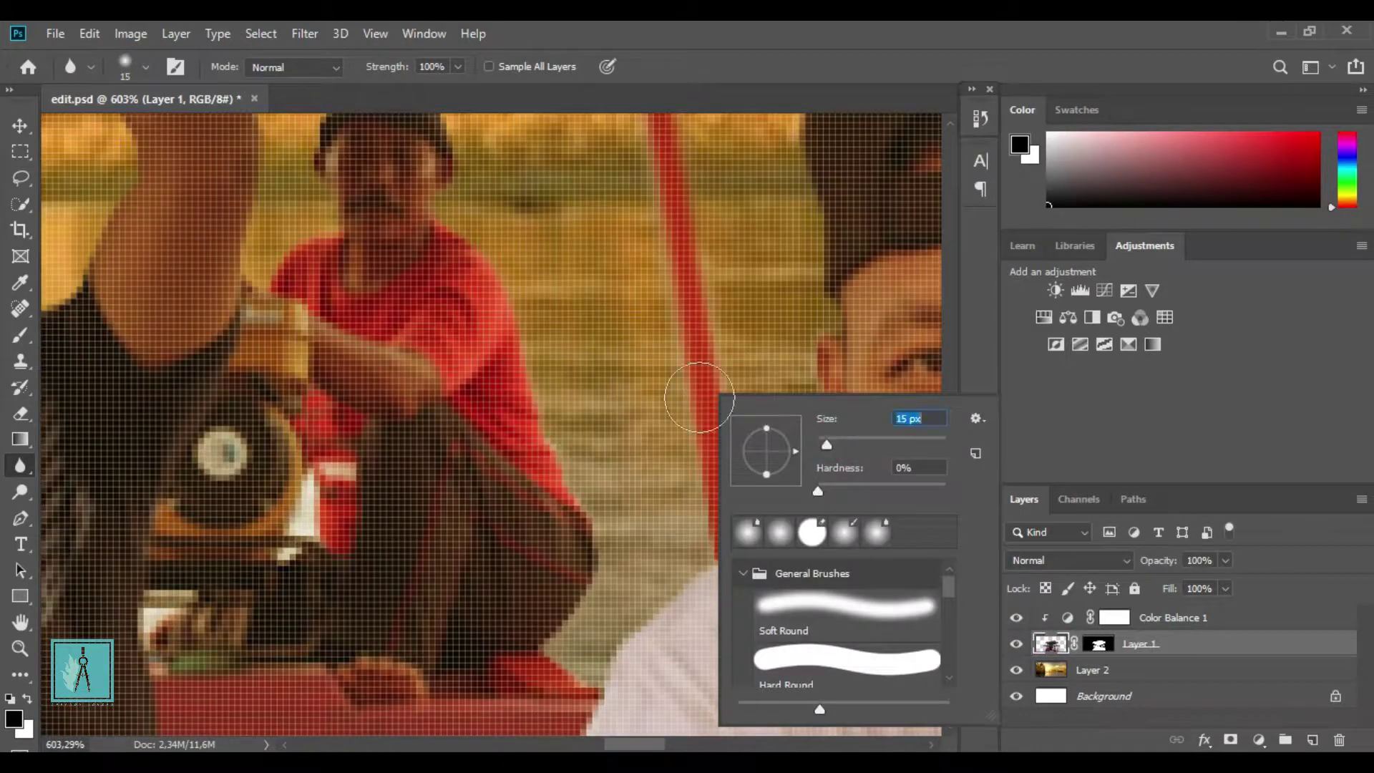
Create a new empty Layer 3 clipped to Layer 1
scroll(701, 400, "down", 2)
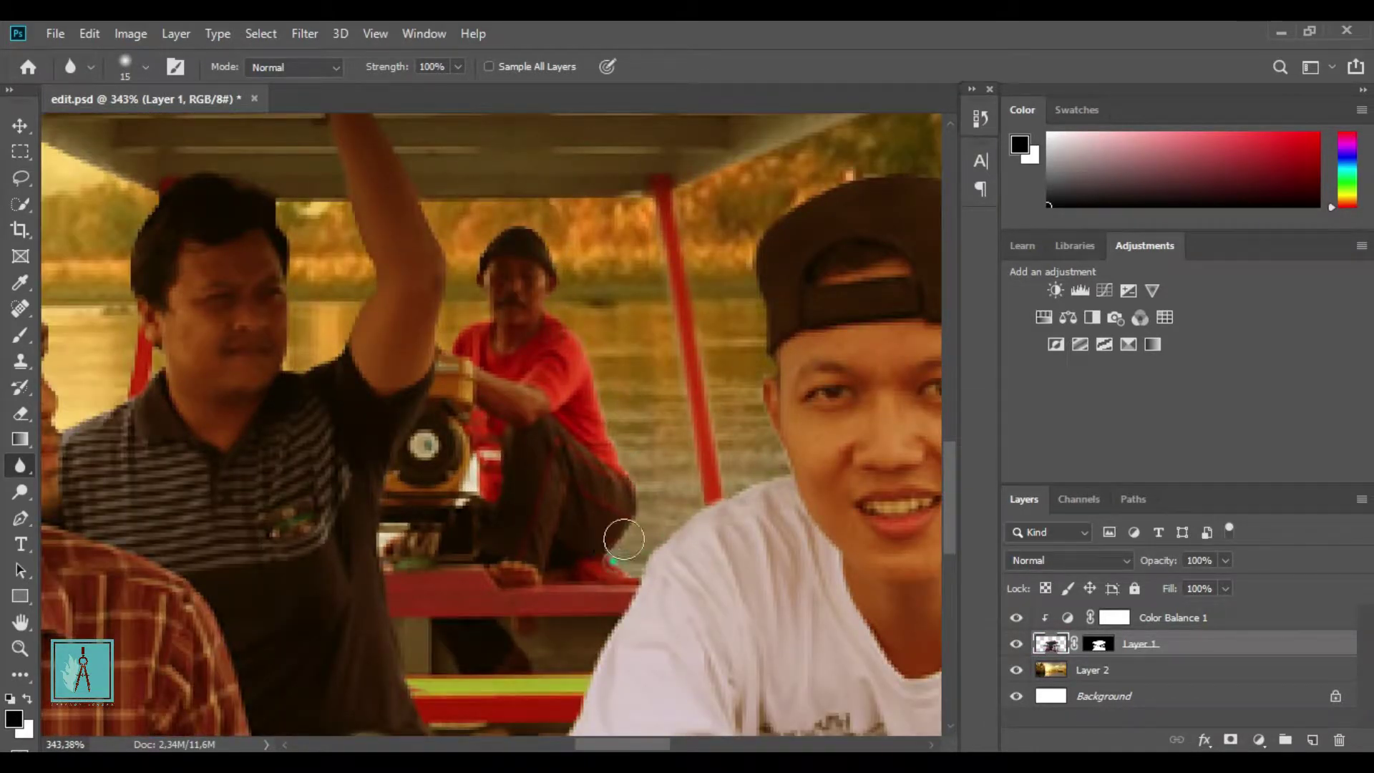
scroll(574, 252, "down", 2)
scroll(300, 219, "up", 3)
scroll(310, 326, "down", 3)
scroll(289, 443, "up", 3)
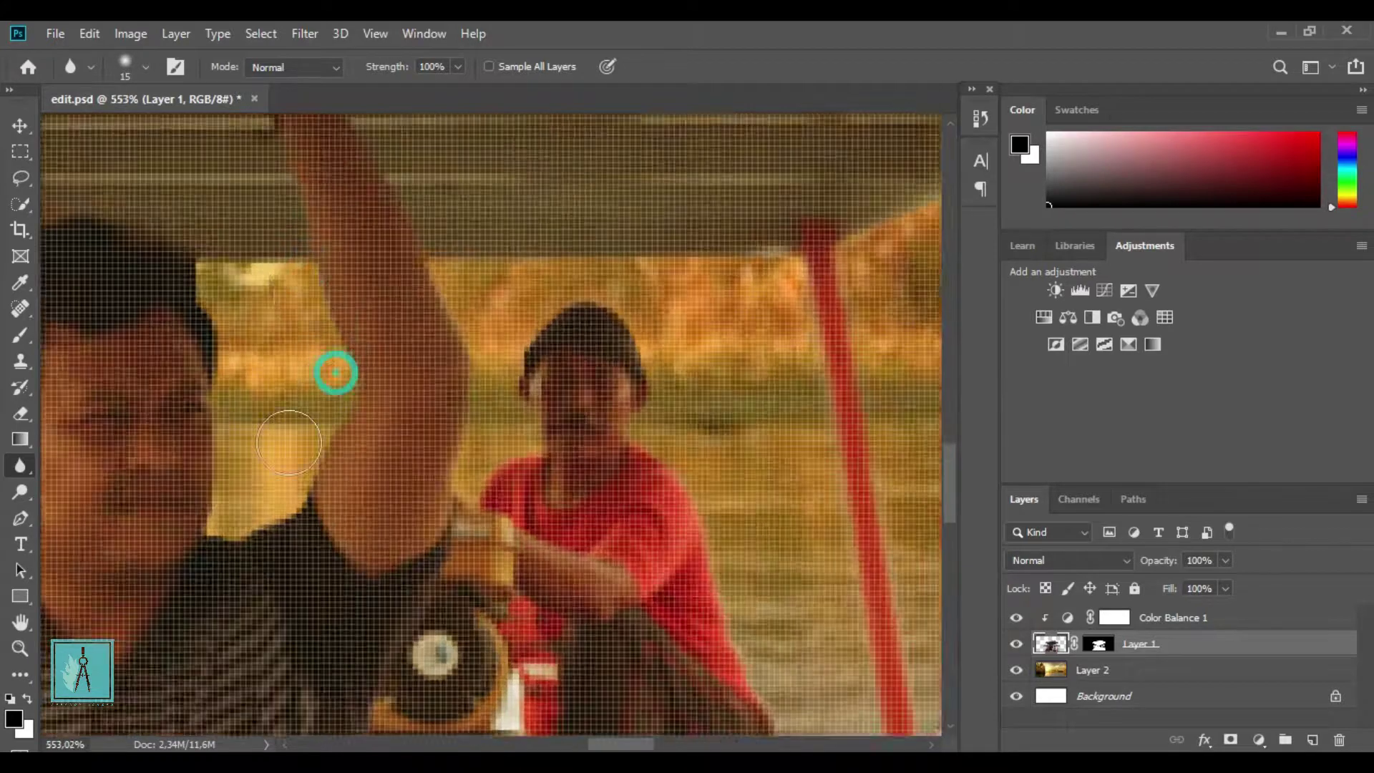
scroll(289, 442, "up", 1)
scroll(281, 422, "down", 2)
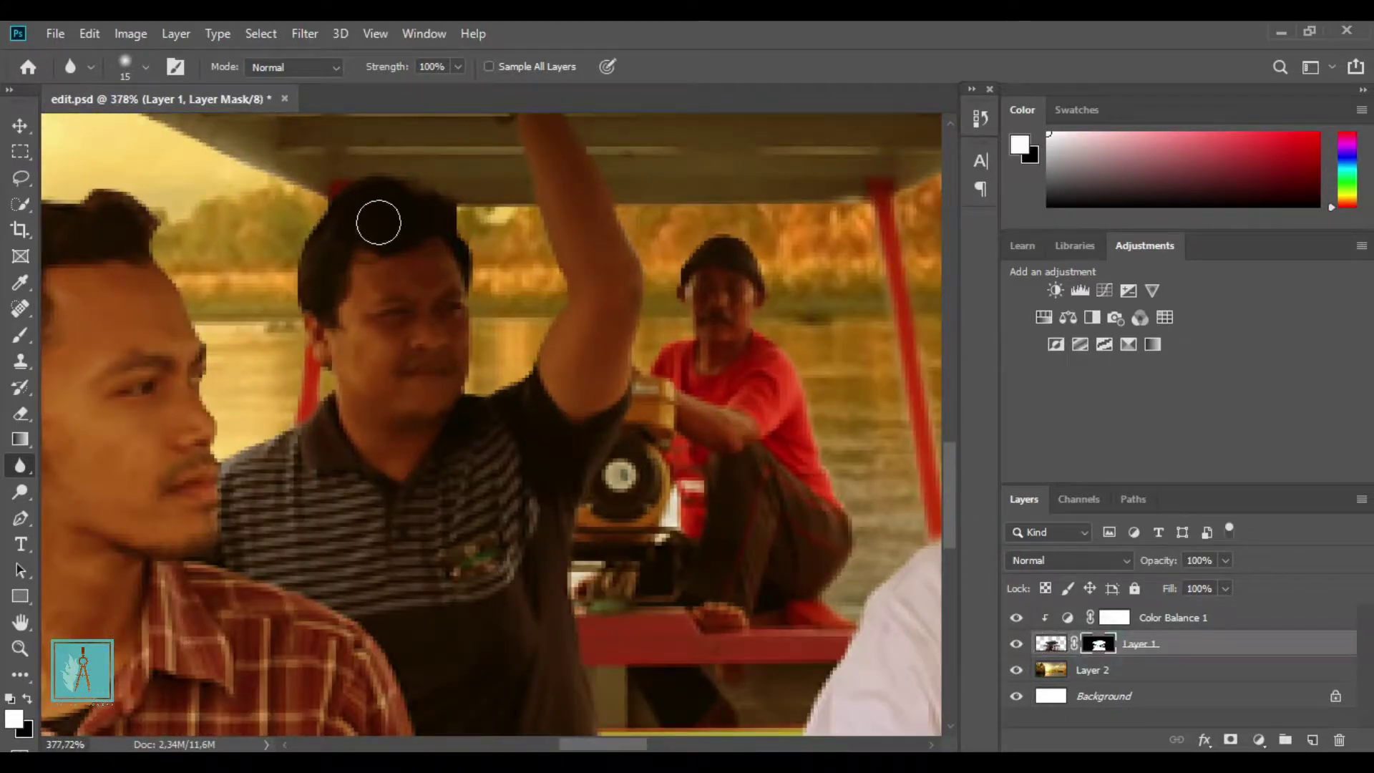
scroll(843, 523, "up", 1)
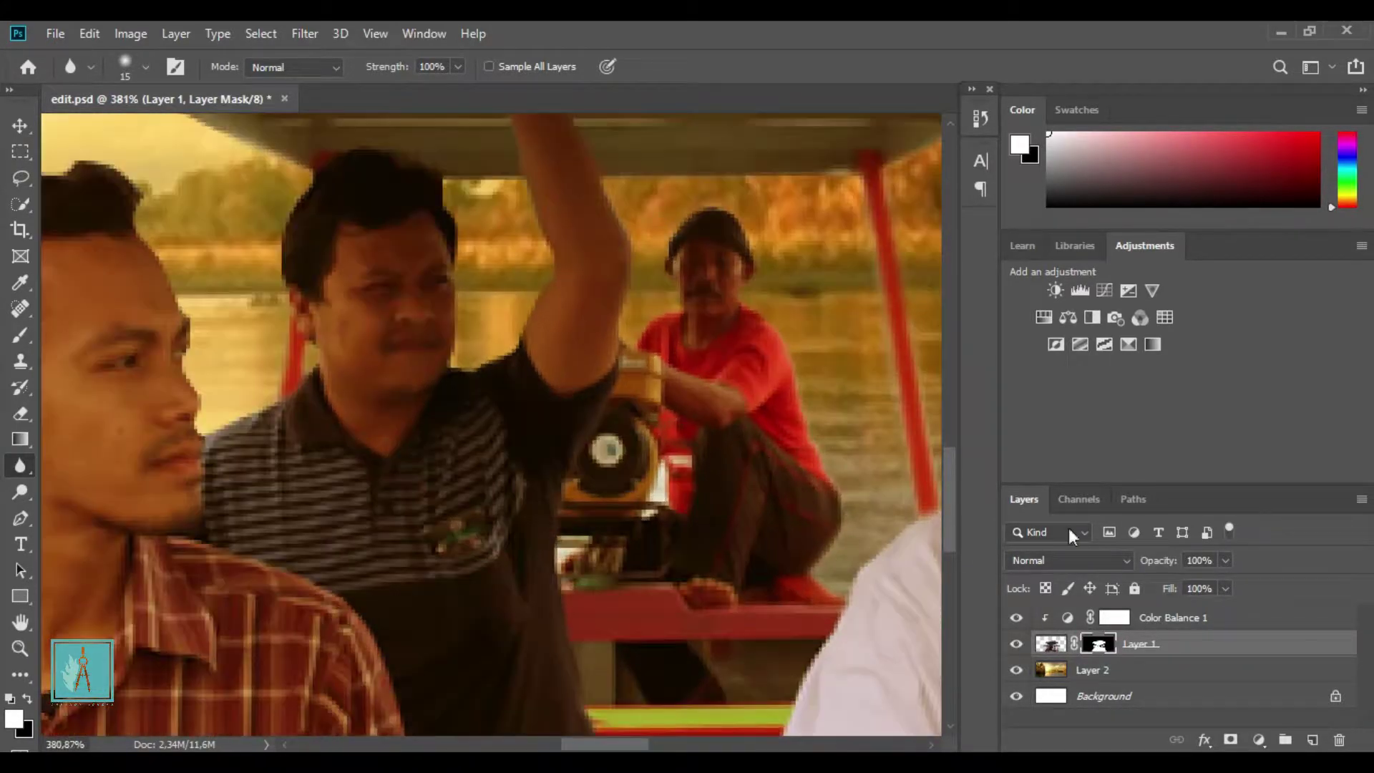
scroll(537, 308, "down", 1)
scroll(537, 308, "up", 2)
key("ctrl+shift+n")
On the new clipped layer, paint a small white highlight along the red-shirted man's head
key("Return")
left_click(20, 335)
right_click(699, 362)
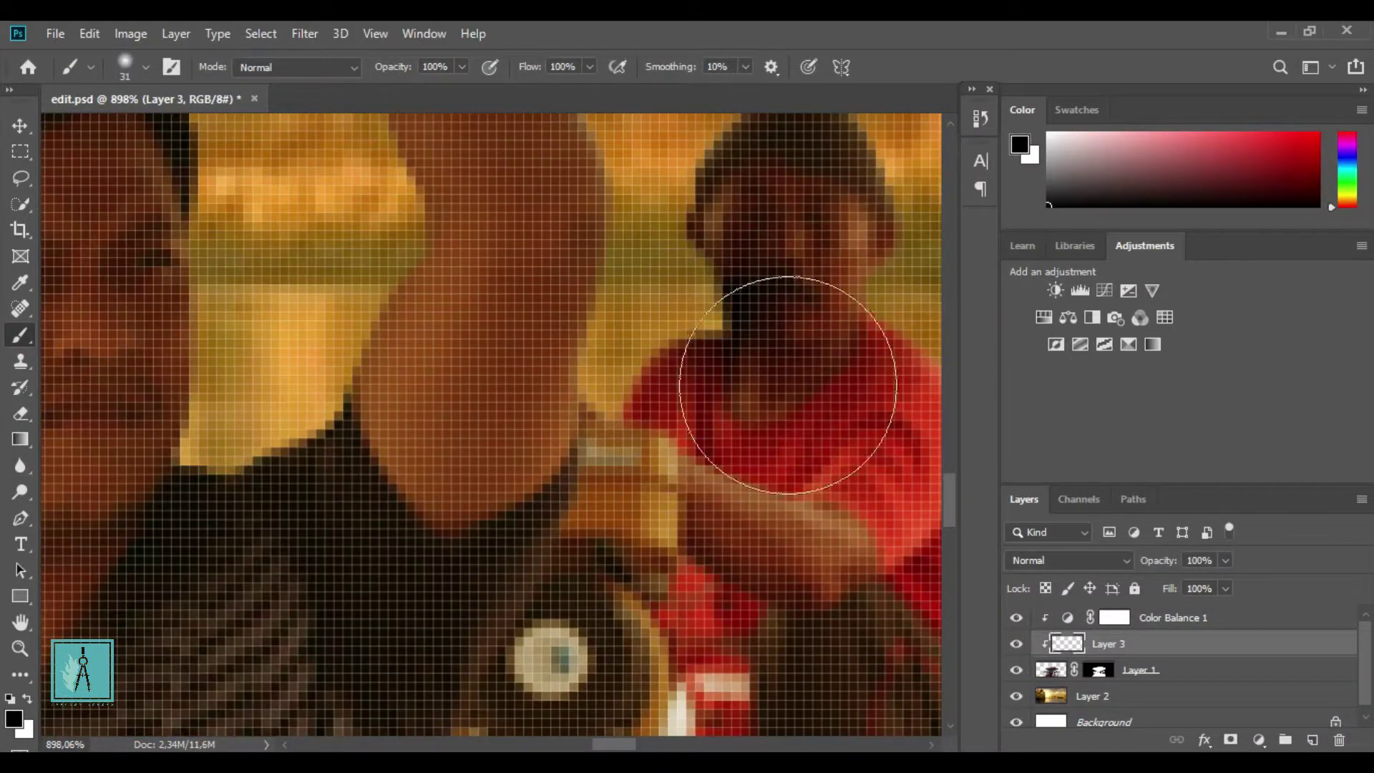
right_click(745, 390)
left_click_drag(859, 431, 846, 438)
key("Return")
scroll(703, 326, "down", 3)
scroll(695, 343, "up", 2)
left_click_drag(689, 243, 695, 360)
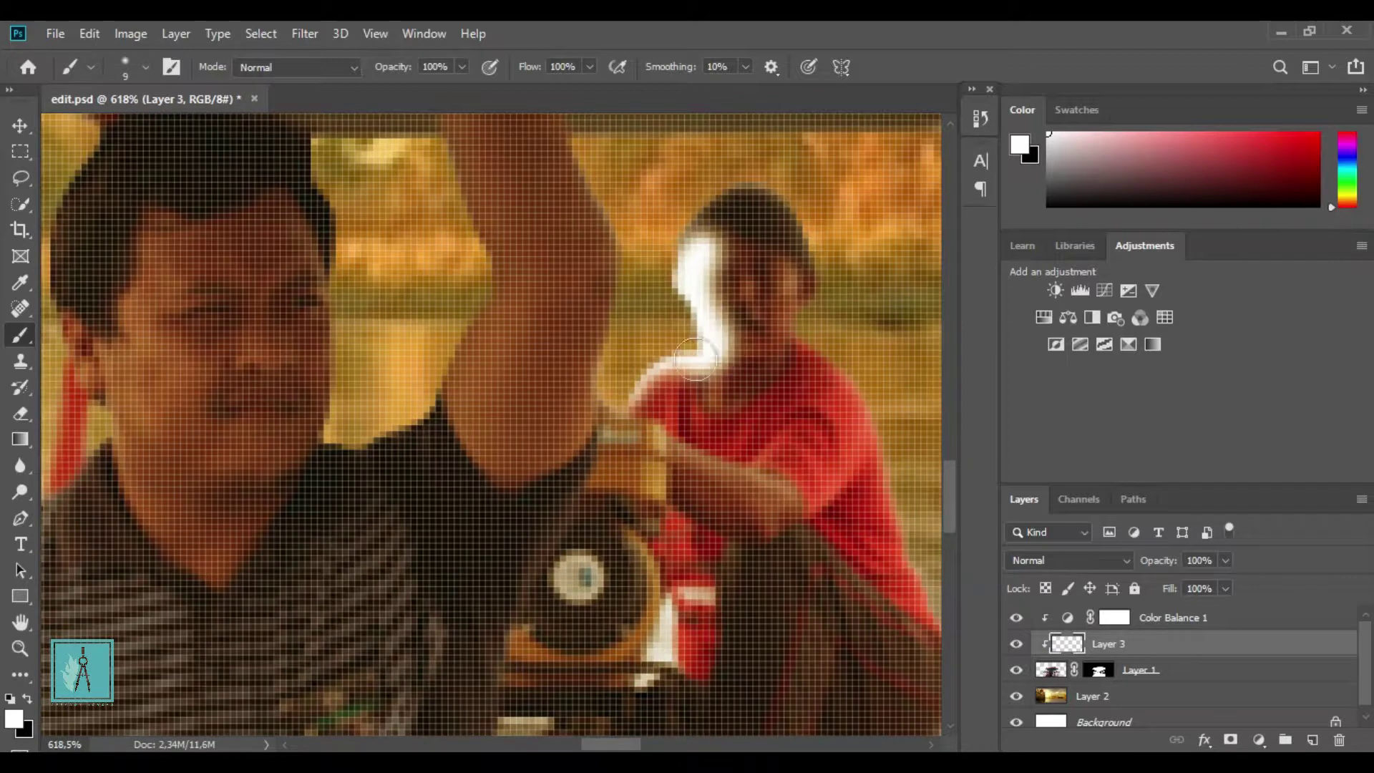
Paint white rim light along the front man's head and ear with a 15 px brush
scroll(655, 370, "down", 2)
right_click(524, 443)
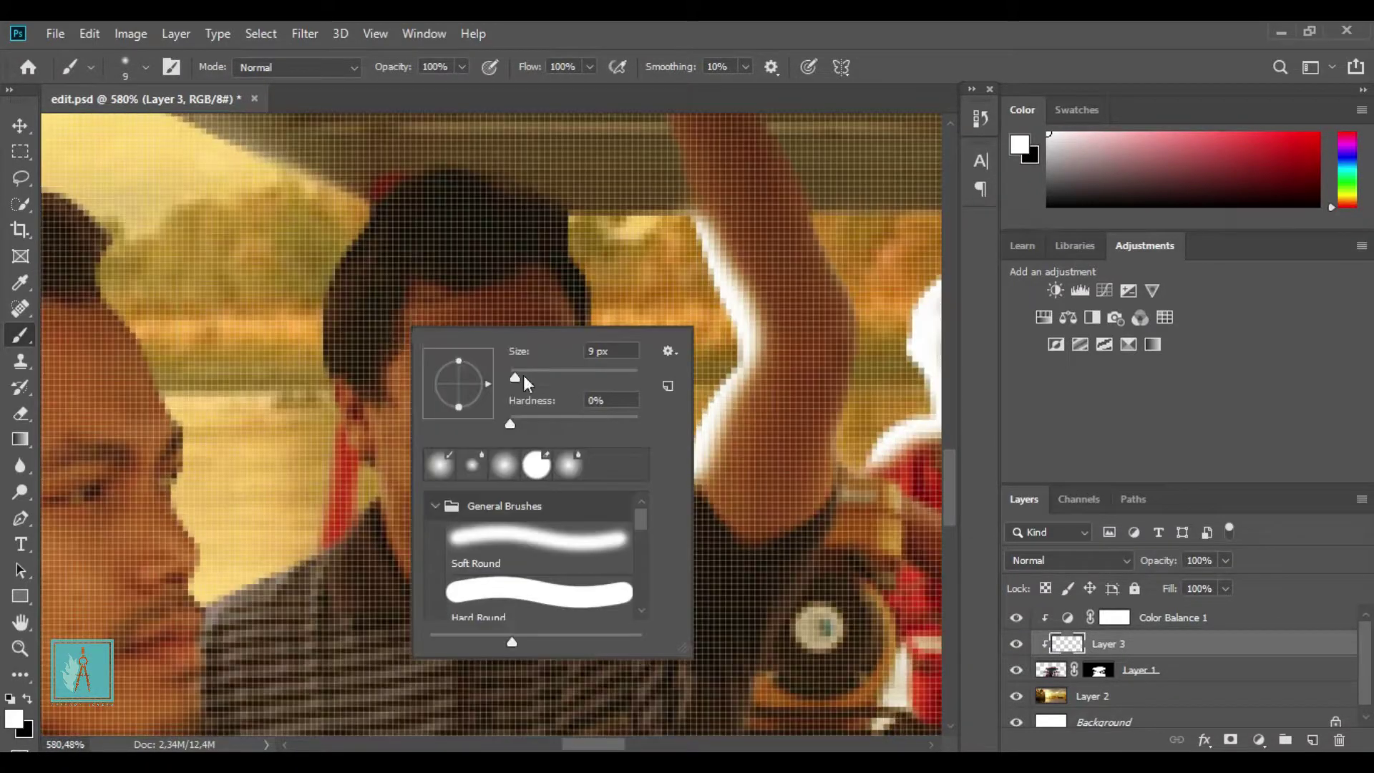
key("Return")
left_click_drag(429, 236, 353, 430)
scroll(368, 515, "down", 3)
scroll(243, 429, "up", 5)
right_click(265, 184)
key("Return")
right_click(476, 176)
key("Return")
left_click_drag(240, 226, 308, 666)
Enlarge the highlight brush to 28 px
scroll(308, 665, "down", 3)
scroll(279, 609, "up", 2)
scroll(349, 198, "down", 1)
right_click(349, 198)
key("Return")
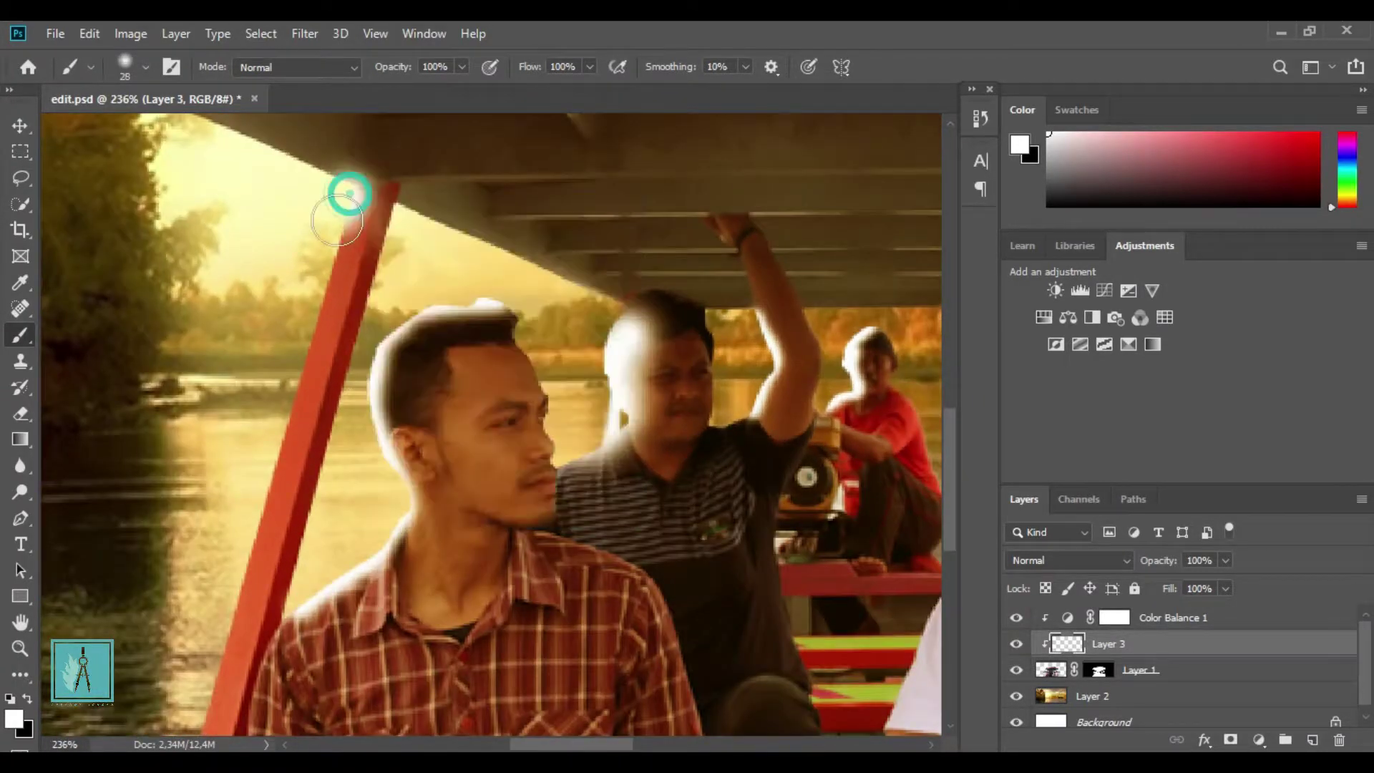
scroll(246, 380, "down", 2)
scroll(245, 236, "down", 1)
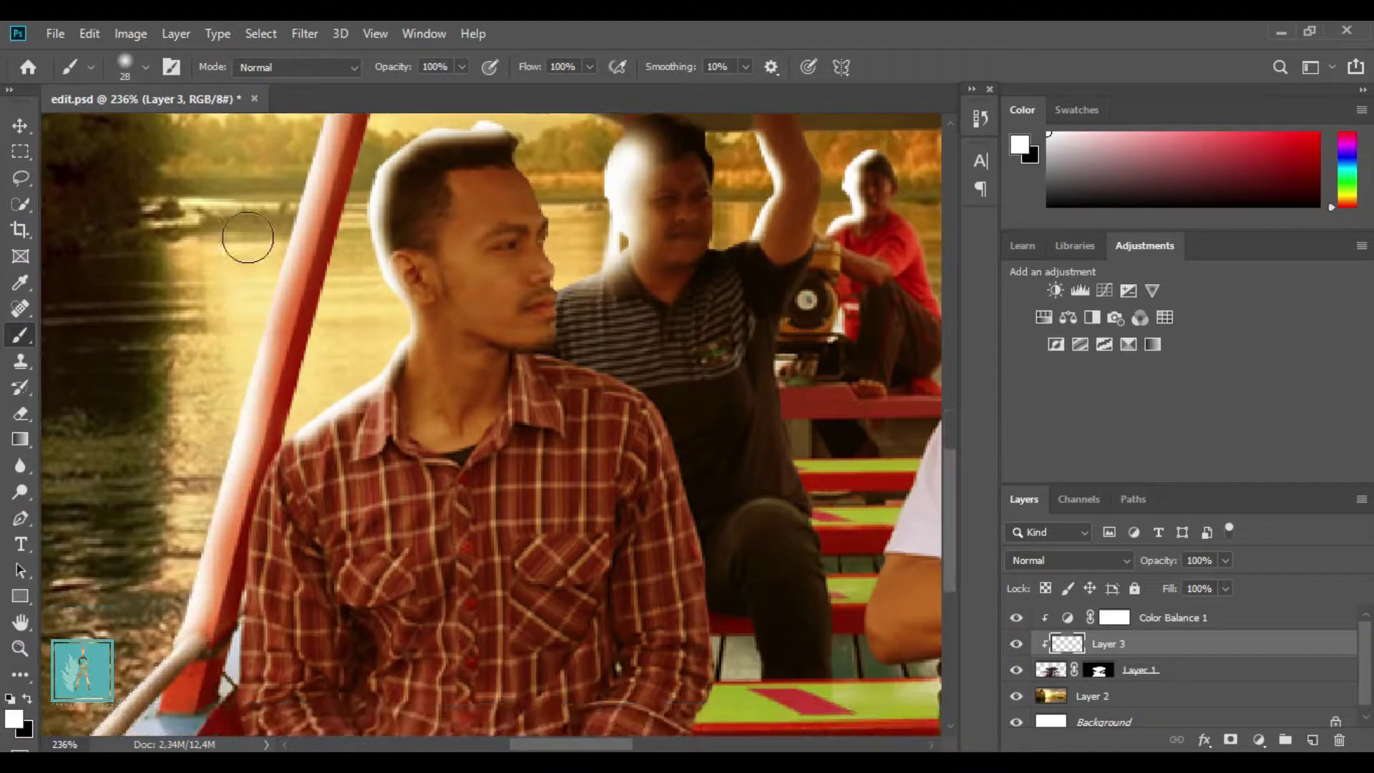
scroll(246, 236, "up", 3)
Erase excess white paint on the middle man's head and the lower strokes
left_click(21, 413)
key("bracketleft")
key("bracketleft")
key("bracketleft")
left_click_drag(637, 307, 656, 364)
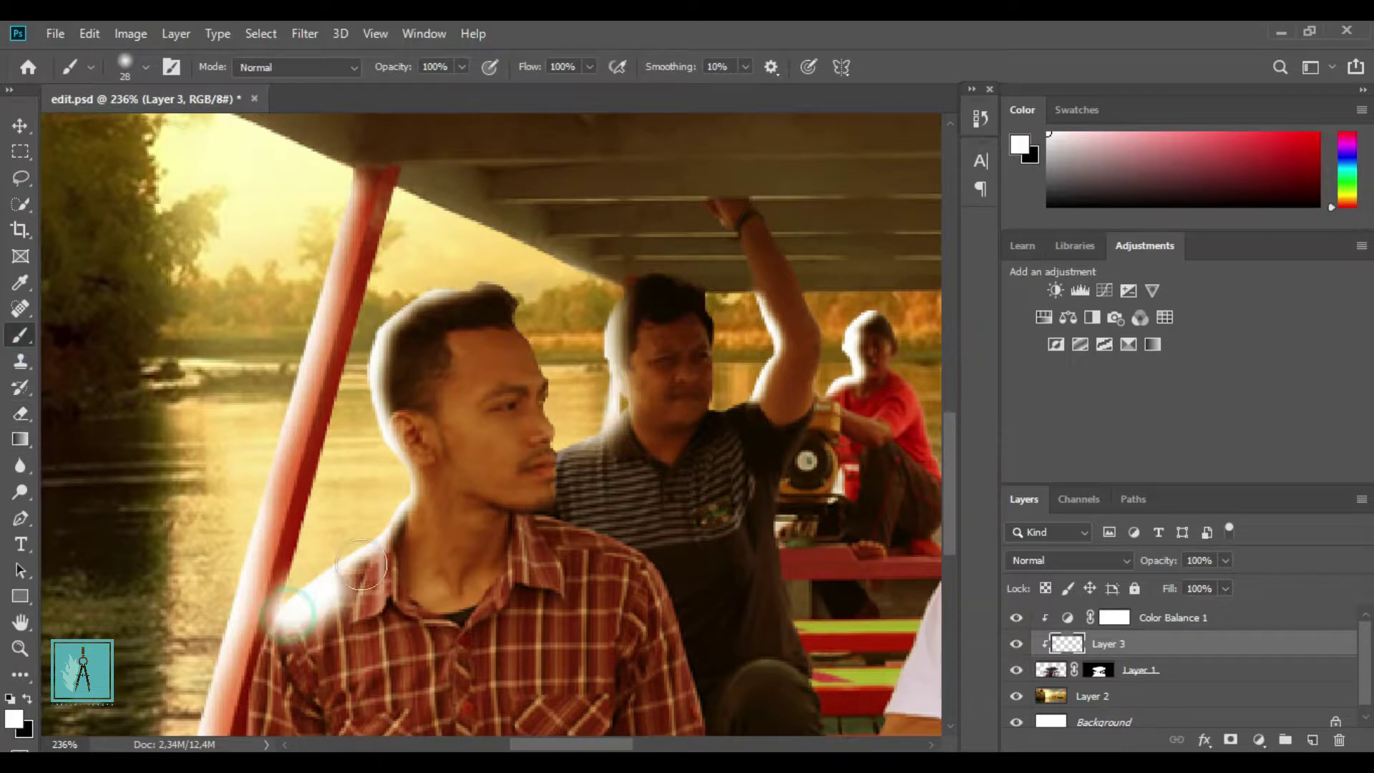
key("e")
left_click_drag(466, 522, 287, 673)
scroll(266, 566, "down", 3)
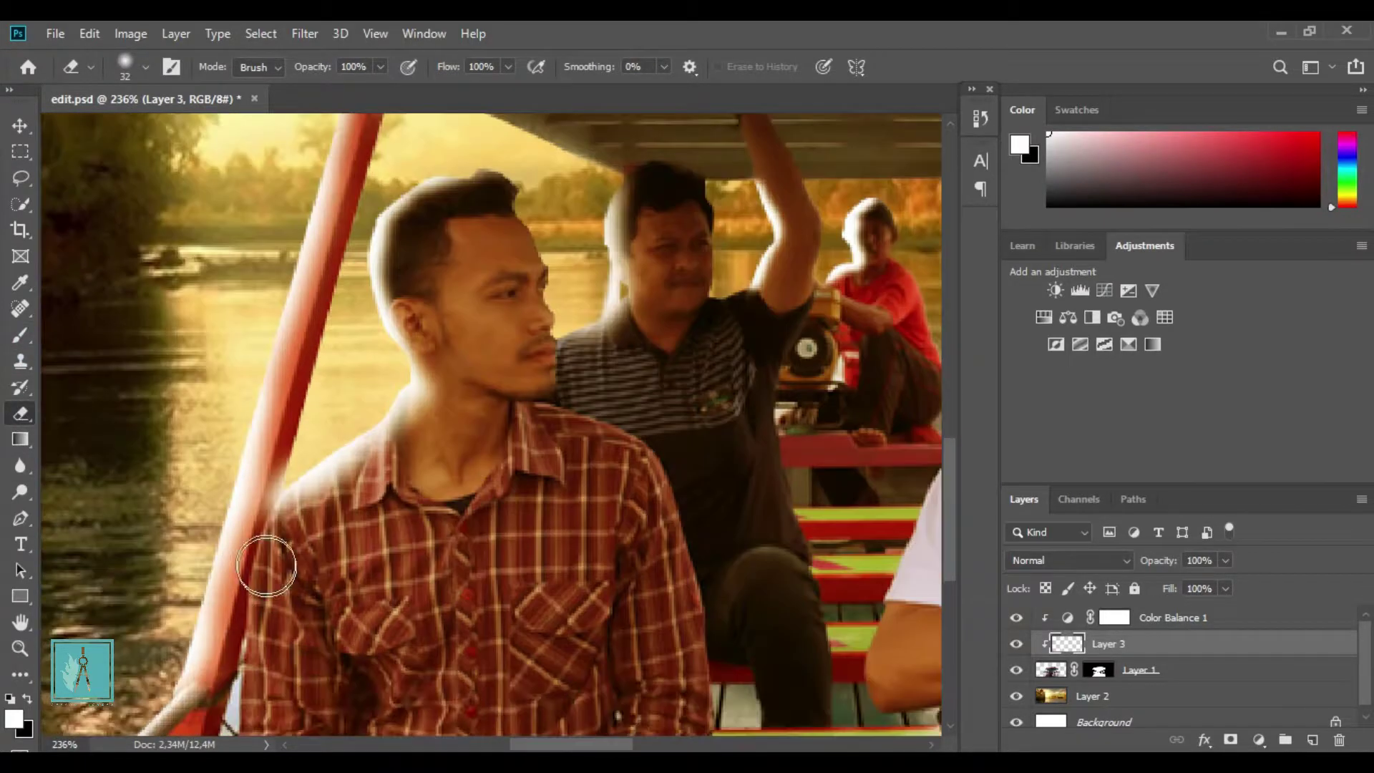
scroll(434, 466, "down", 3)
Set Layer 3's blend mode to Overlay
left_click(1069, 561)
left_click(1117, 461)
left_click(1060, 560)
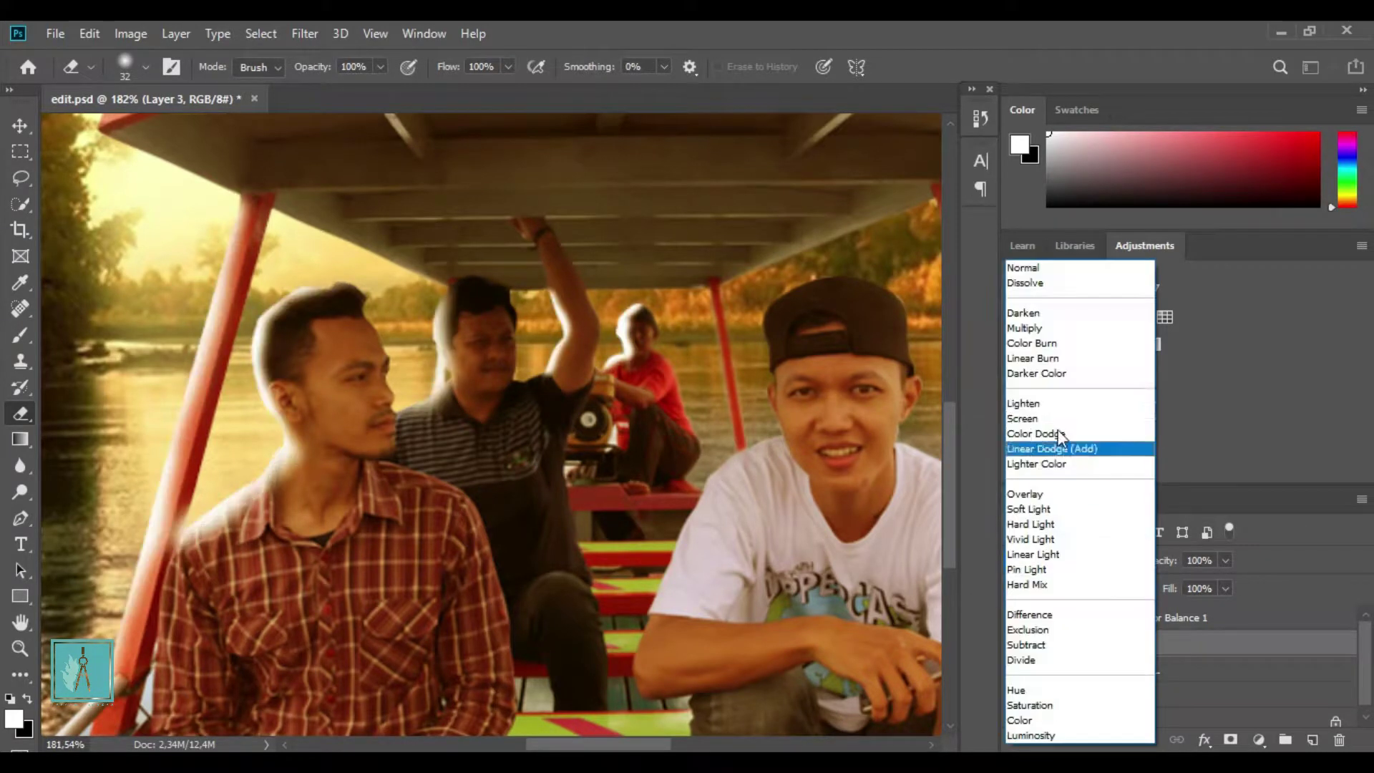
left_click(1045, 494)
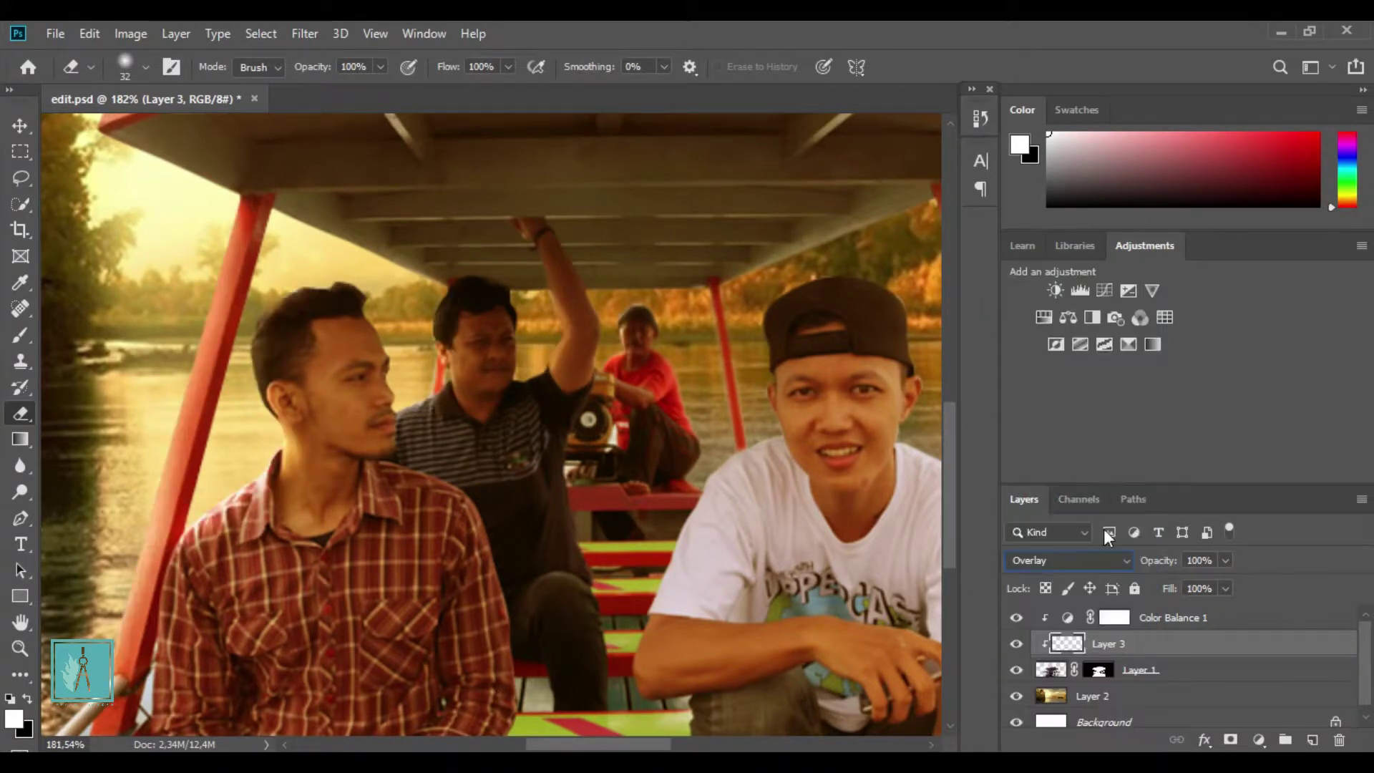
Erase the stray highlight along the canopy's top edge
left_click(16, 127)
scroll(413, 489, "up", 1)
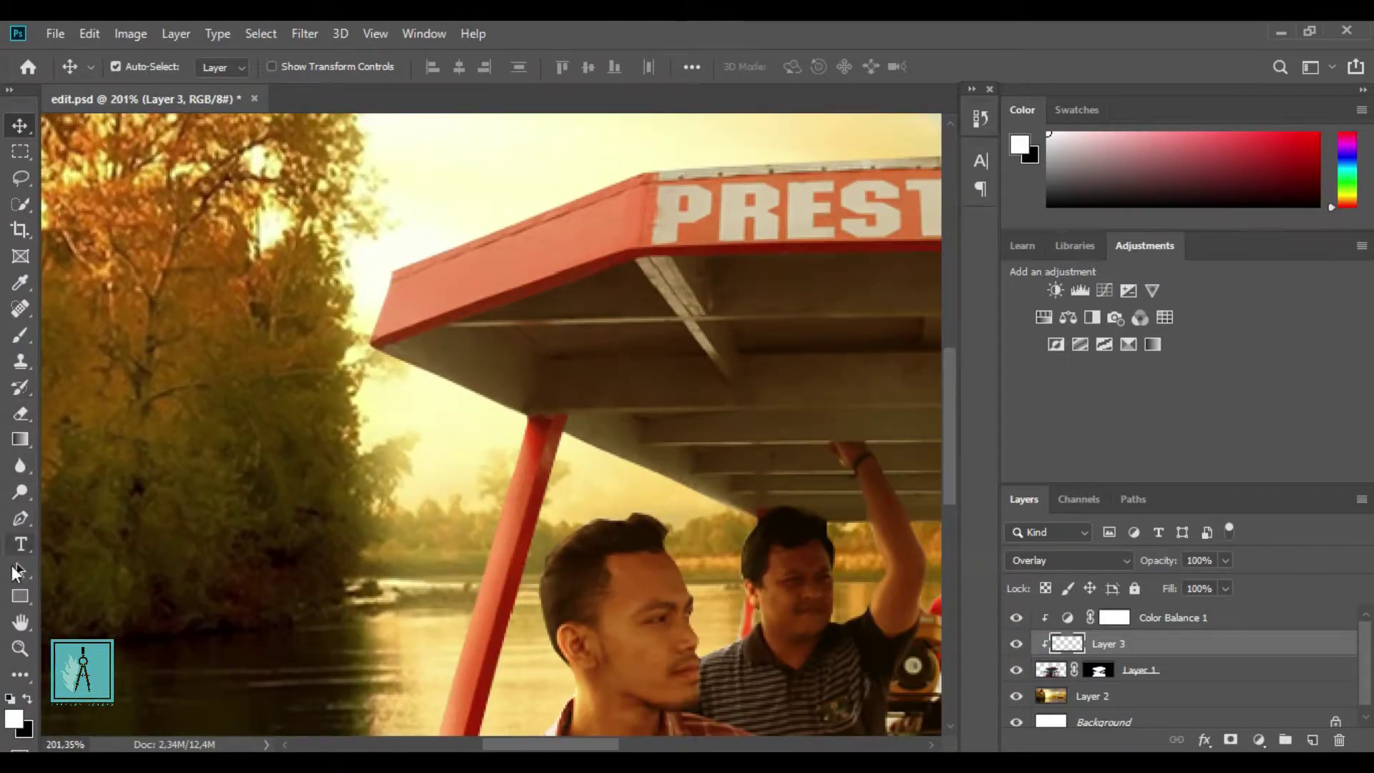
key("e")
left_click_drag(408, 251, 515, 222)
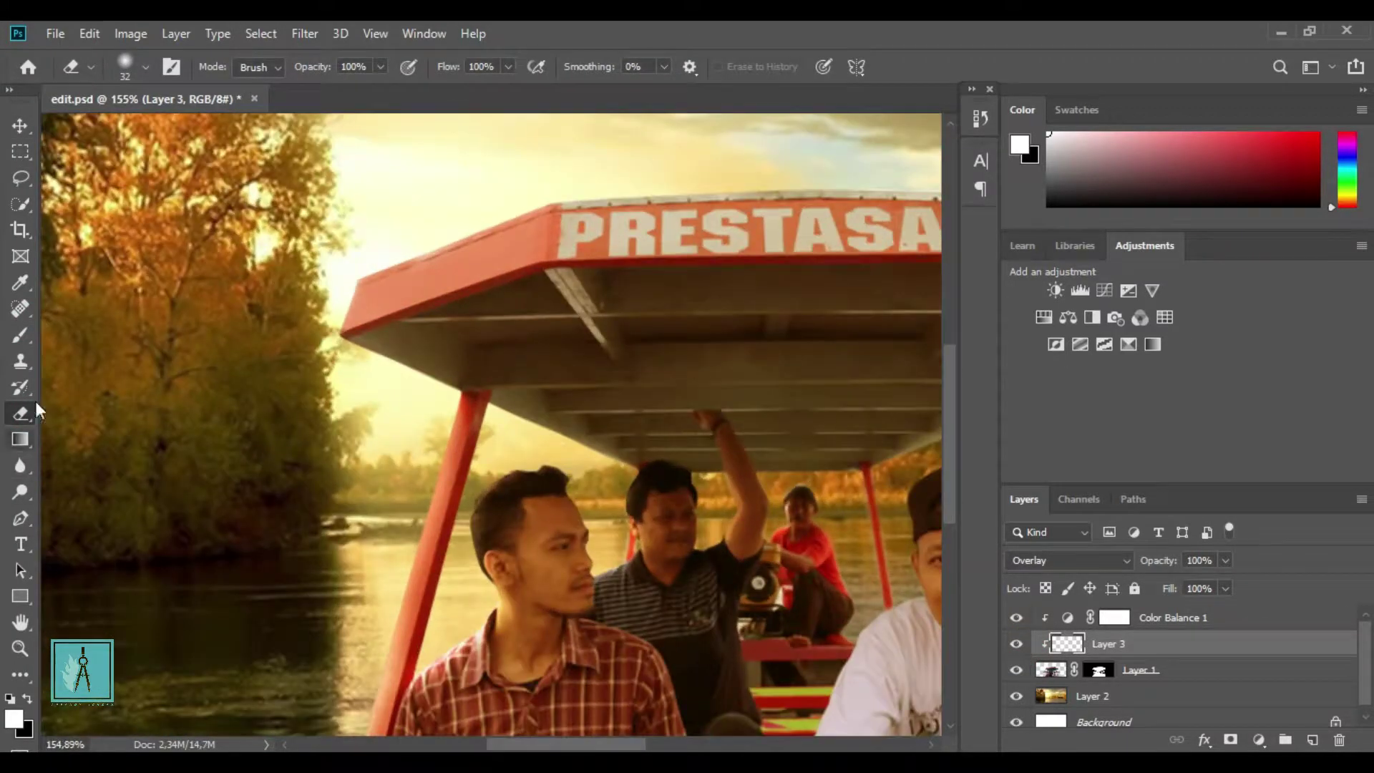
Create a new Layer 4 and sample pale yellow from the sky as the brush colour
key("ctrl+shift+n")
key("Return")
key("b")
right_click(353, 358)
key("Escape")
left_click(14, 718)
left_click(394, 401)
key("Return")
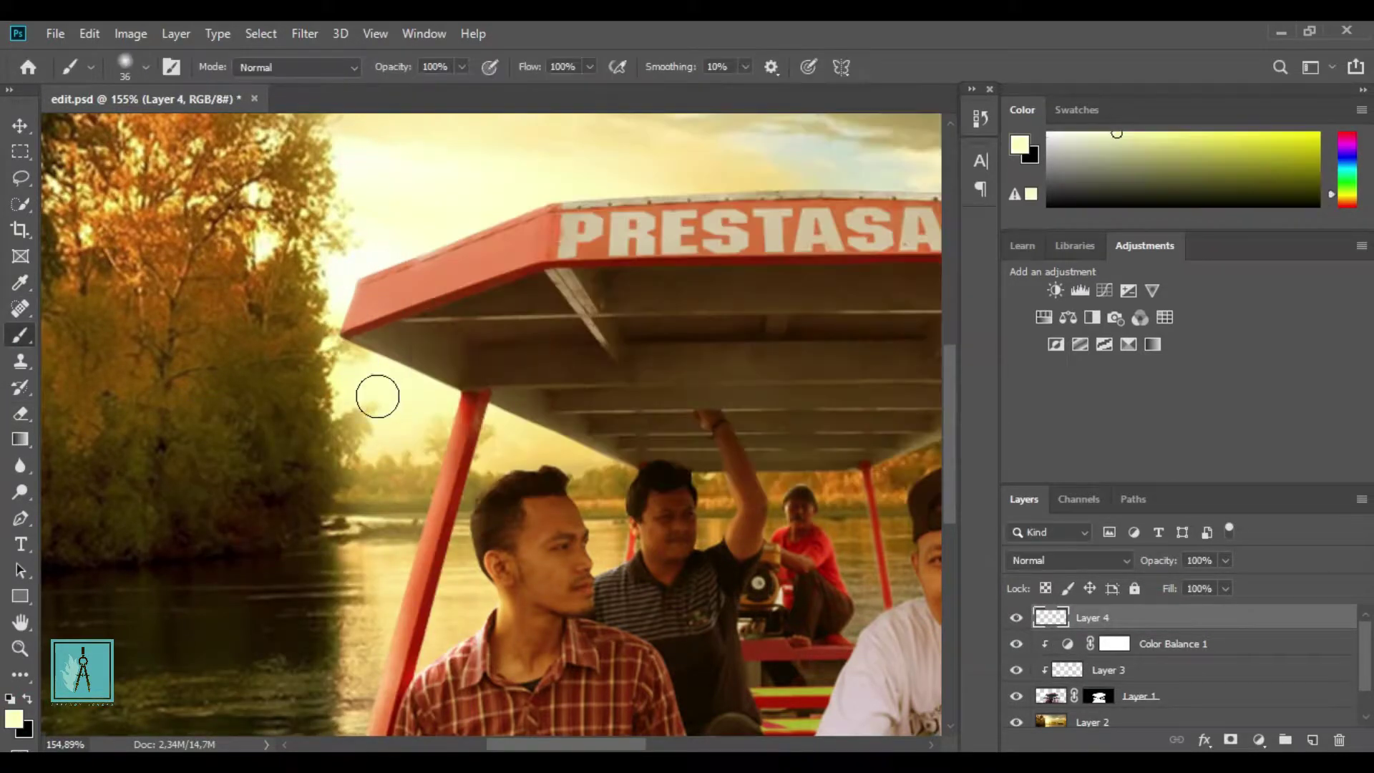
Scale the yellow glow up around the canopy's left corner and commit its final size
key("v")
left_click_drag(448, 324, 573, 408)
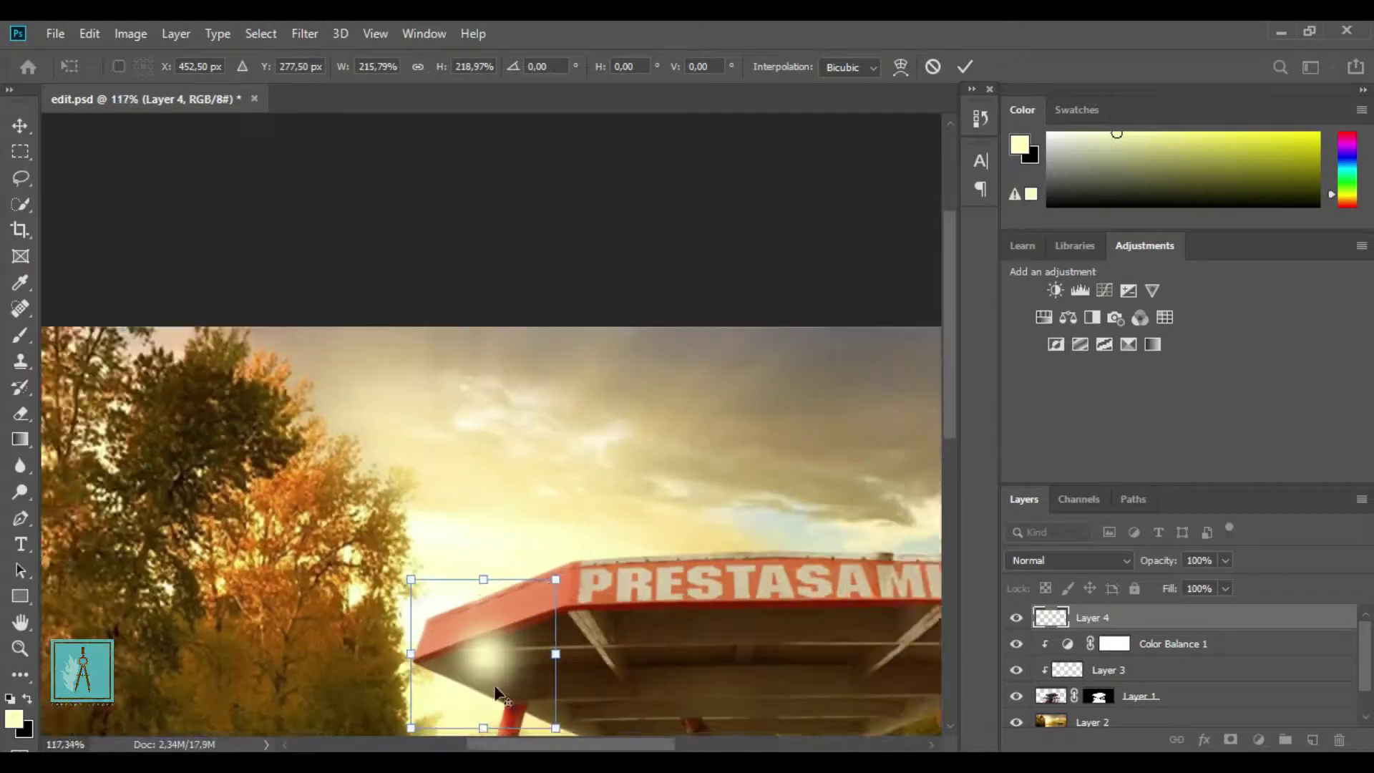
key("ctrl+minus")
key("ctrl+minus")
key("ctrl+0")
key("Return")
scroll(211, 356, "up", 2)
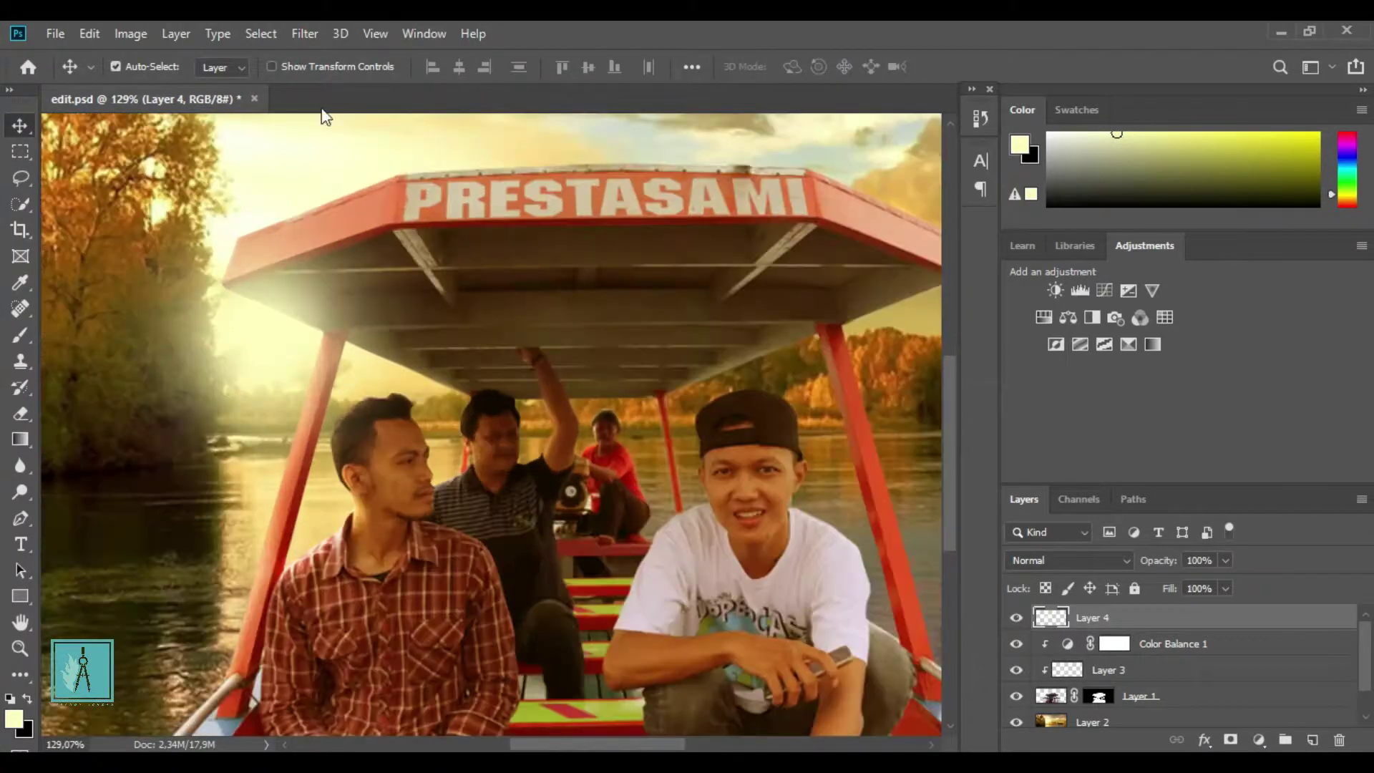
left_click_drag(468, 546, 400, 481)
key("Return")
Select the Color Balance 1 layer mask
scroll(419, 398, "down", 2)
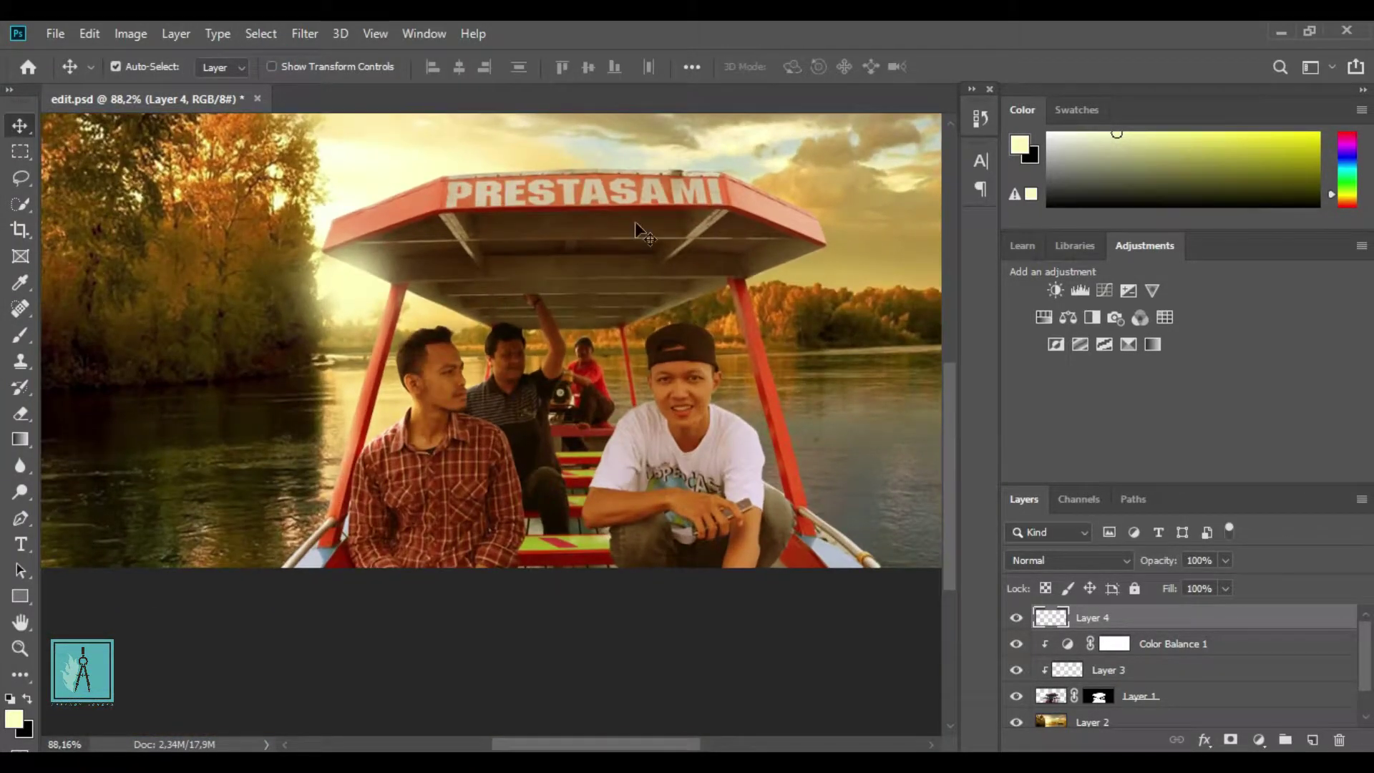
left_click(634, 221)
scroll(797, 521, "down", 2)
scroll(796, 521, "up", 1)
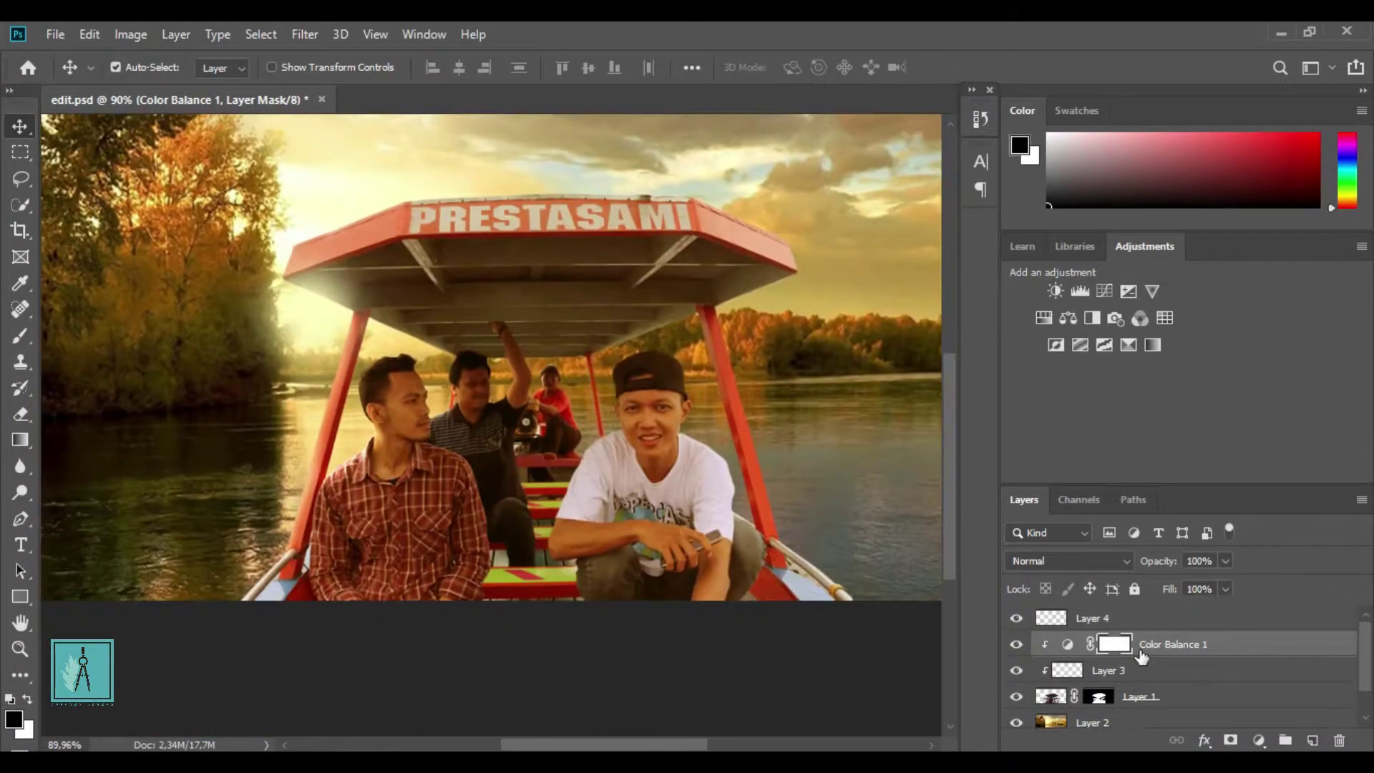
Trace a closed path around the cap man's right side and convert it to a selection
left_click(1065, 644)
scroll(649, 441, "up", 5)
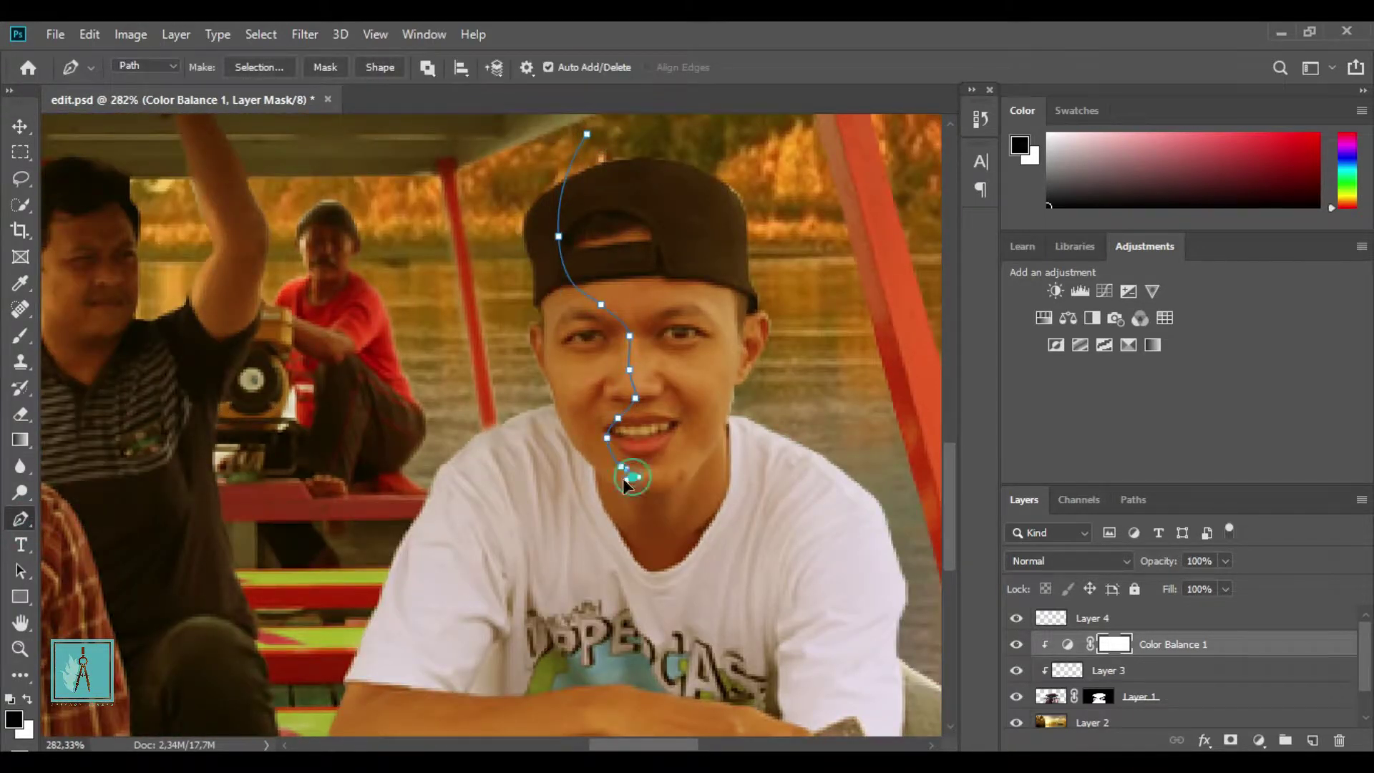
scroll(620, 594, "down", 3)
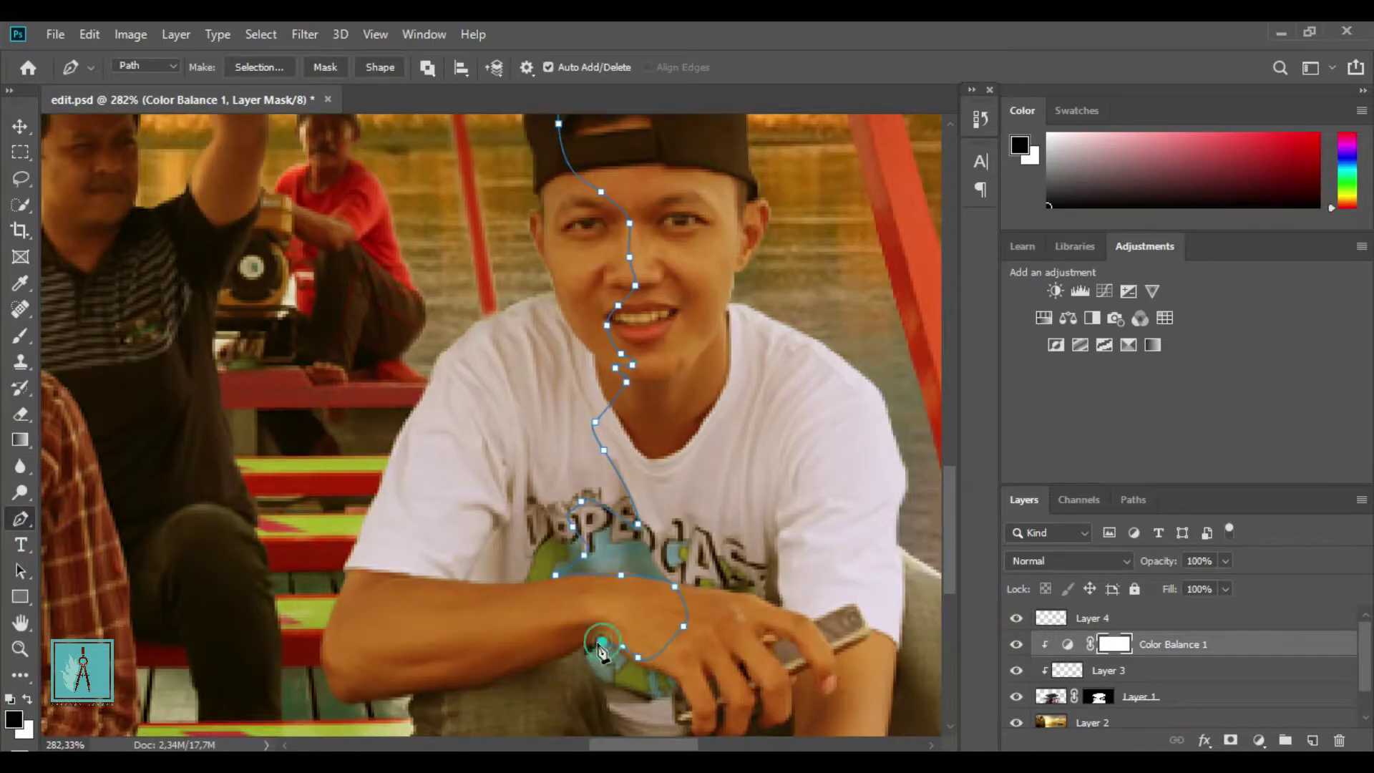
scroll(603, 651, "down", 4)
left_click_drag(573, 605, 576, 634)
scroll(802, 709, "down", 3)
left_click_drag(845, 655, 895, 569)
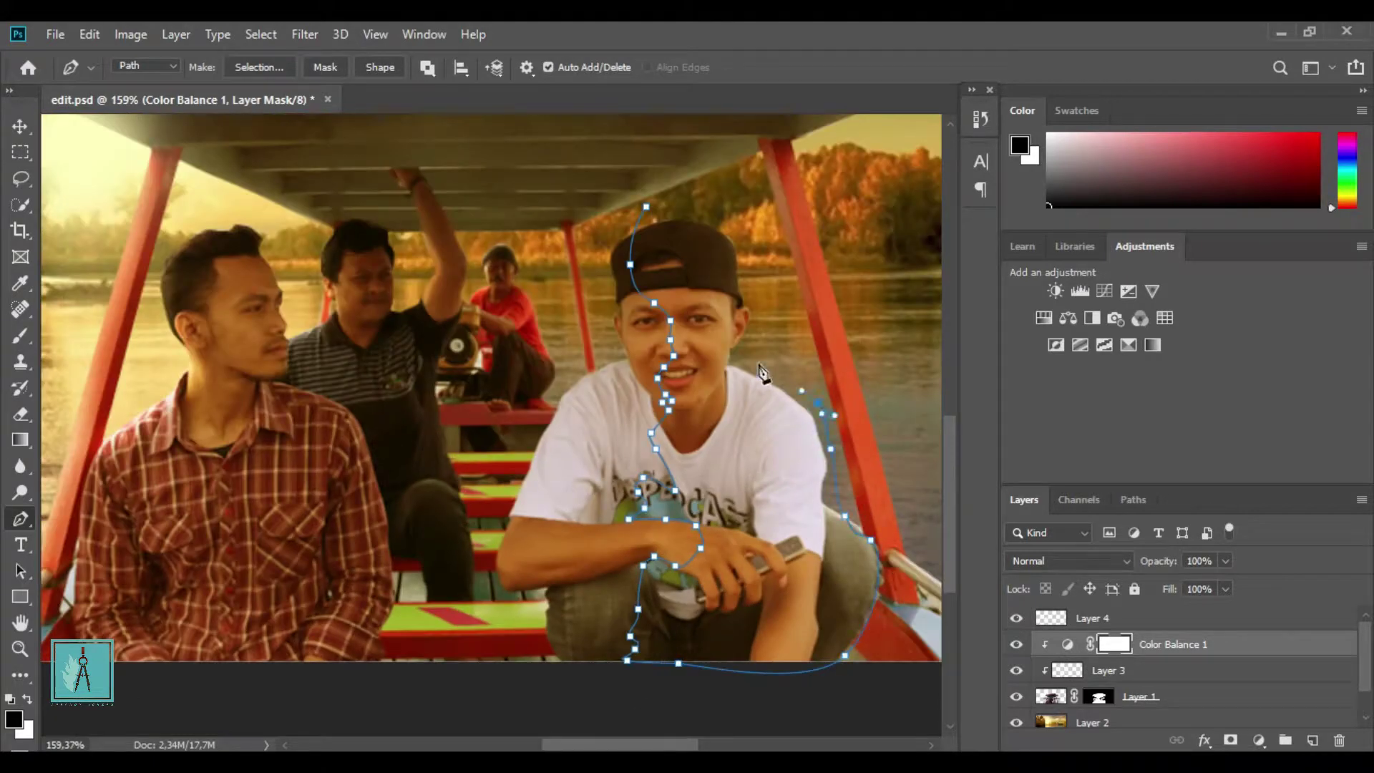
right_click(680, 283)
left_click(788, 202)
Copy the selection from Layer 1 to a clipped layer and darken its midtones to gamma 0.40
left_click(1050, 698)
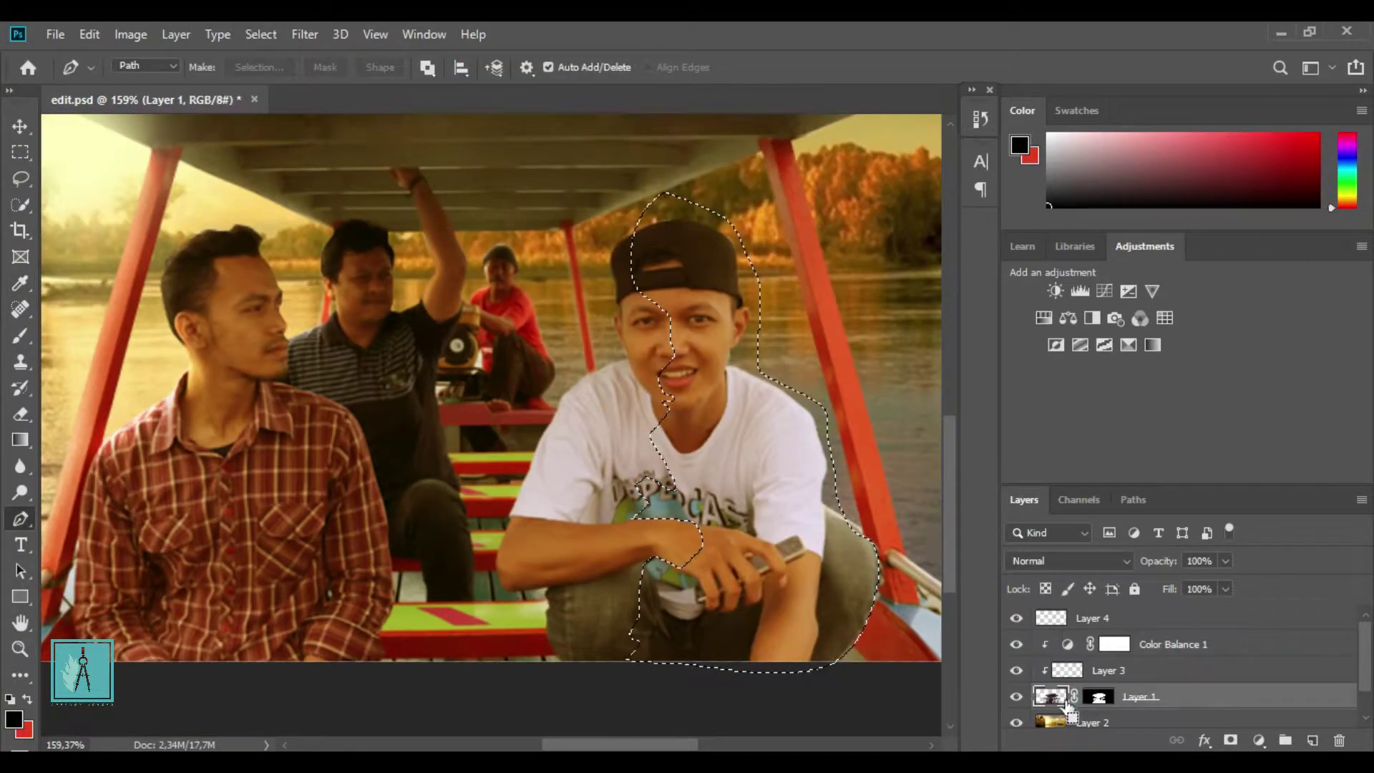
key("ctrl+j")
key("ctrl+alt+g")
key("ctrl+l")
left_click_drag(937, 446, 1001, 446)
key("Return")
key("p")
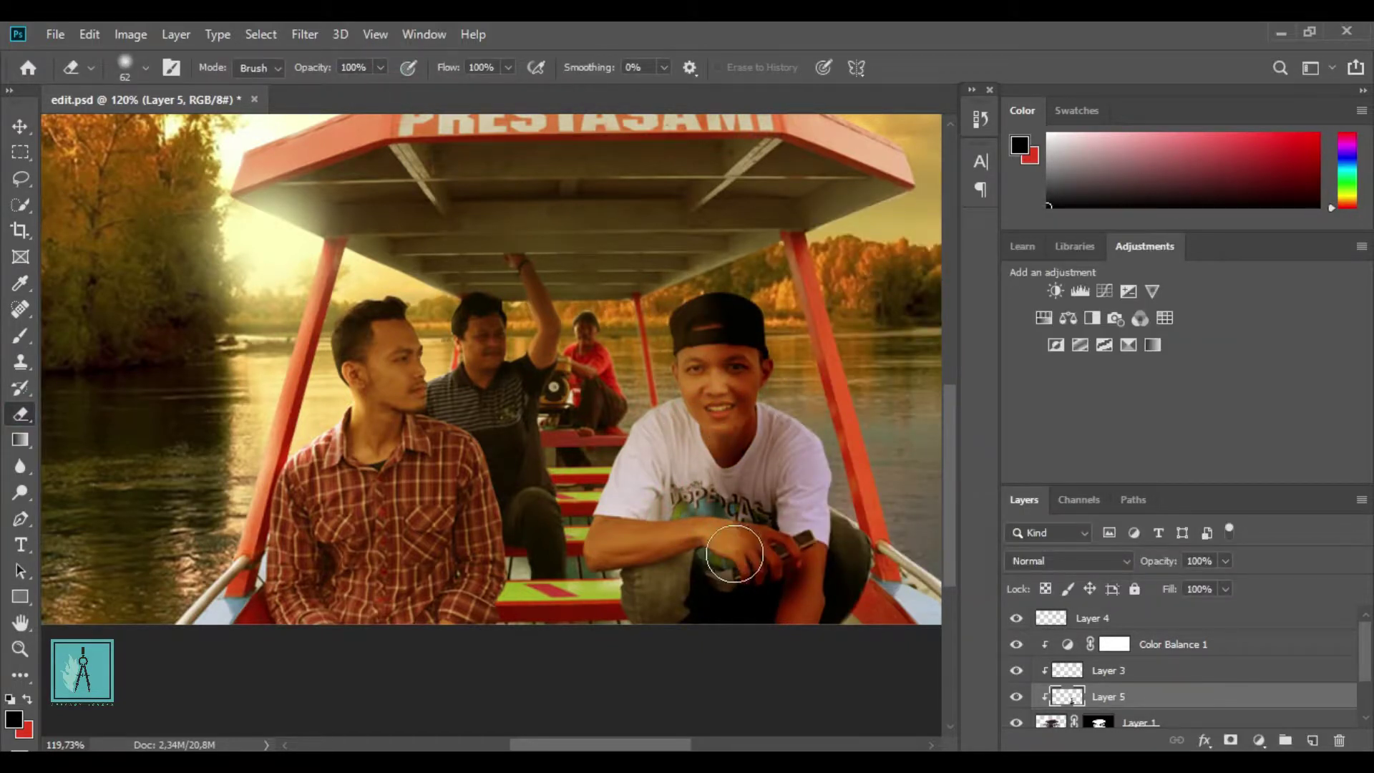
Check the eraser size on Layer 5 and set the background colour to cream ffeab9
scroll(735, 553, "down", 1)
scroll(715, 466, "up", 2)
right_click(689, 392)
key("Escape")
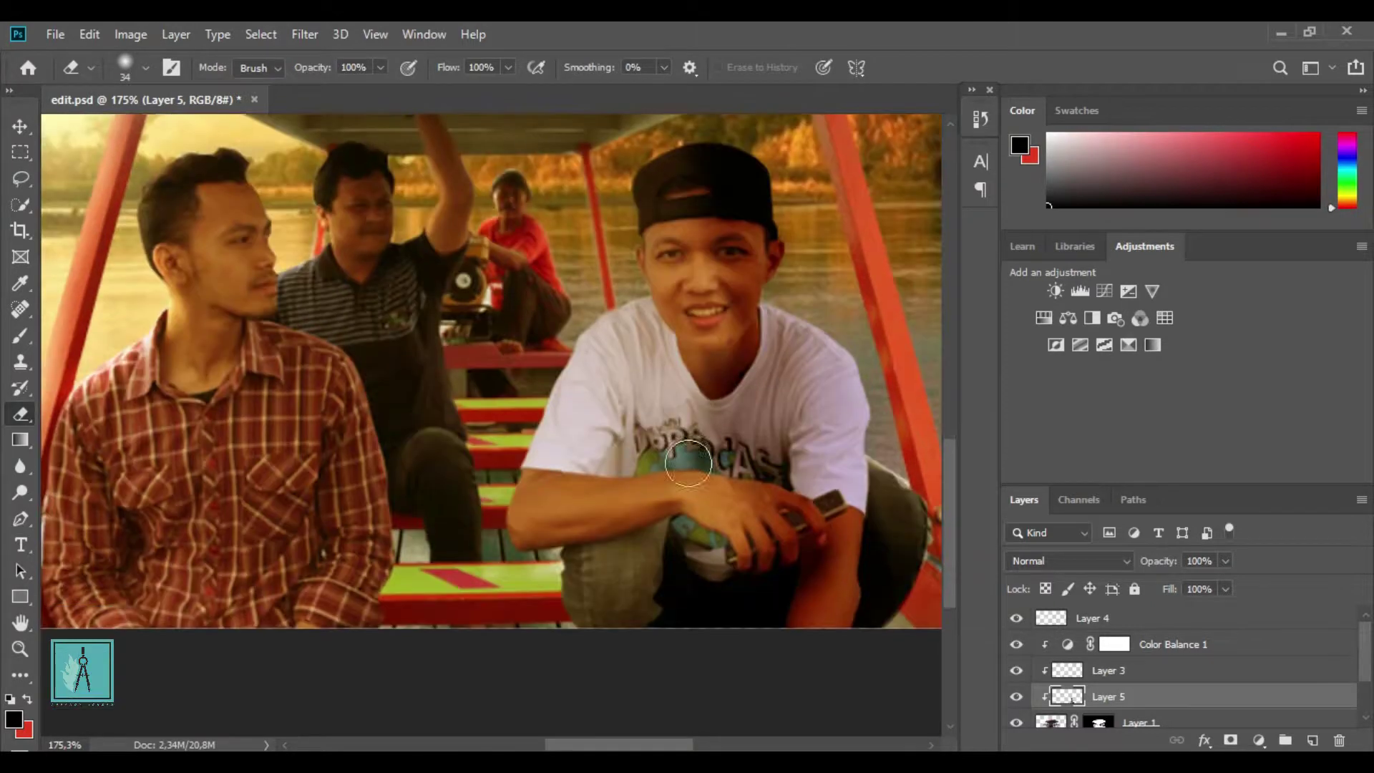
scroll(689, 463, "down", 1)
scroll(893, 472, "up", 2)
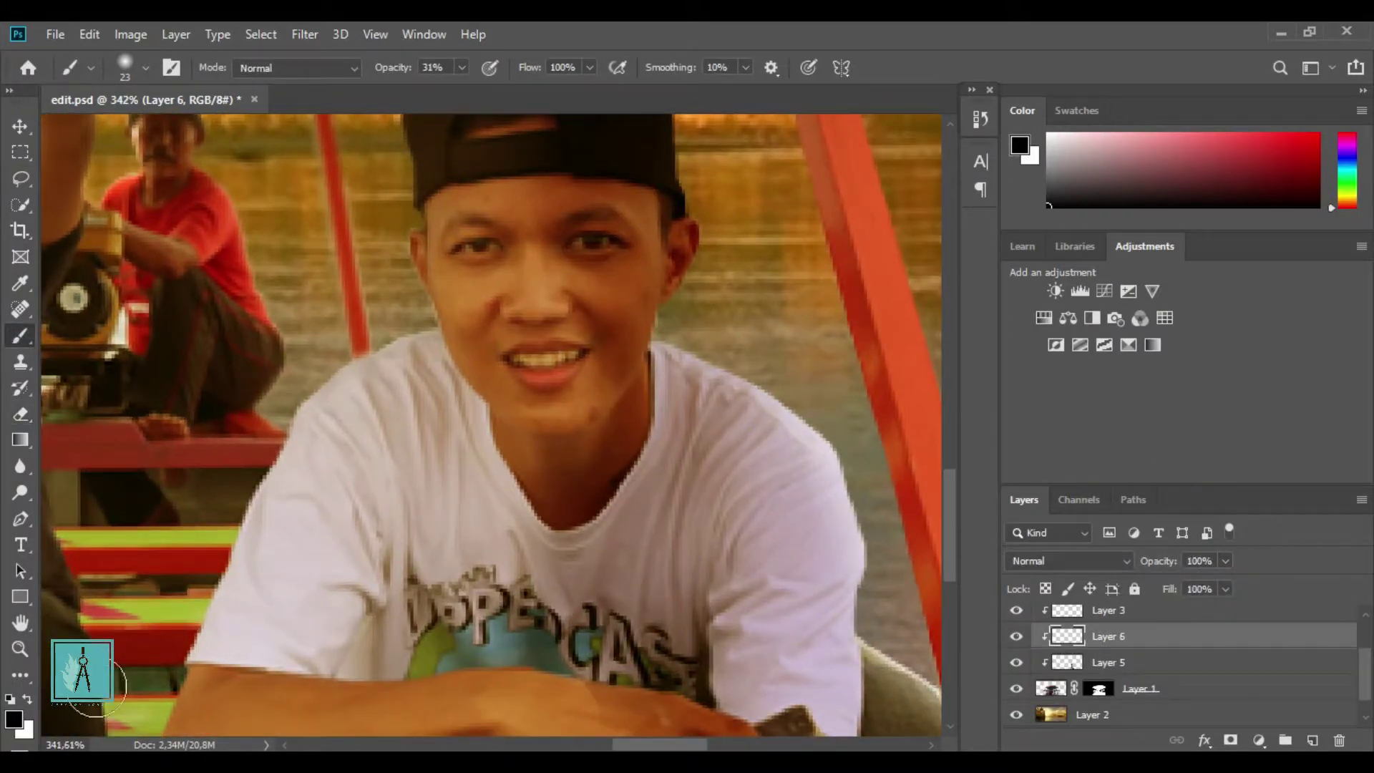
left_click(24, 730)
left_click(491, 153)
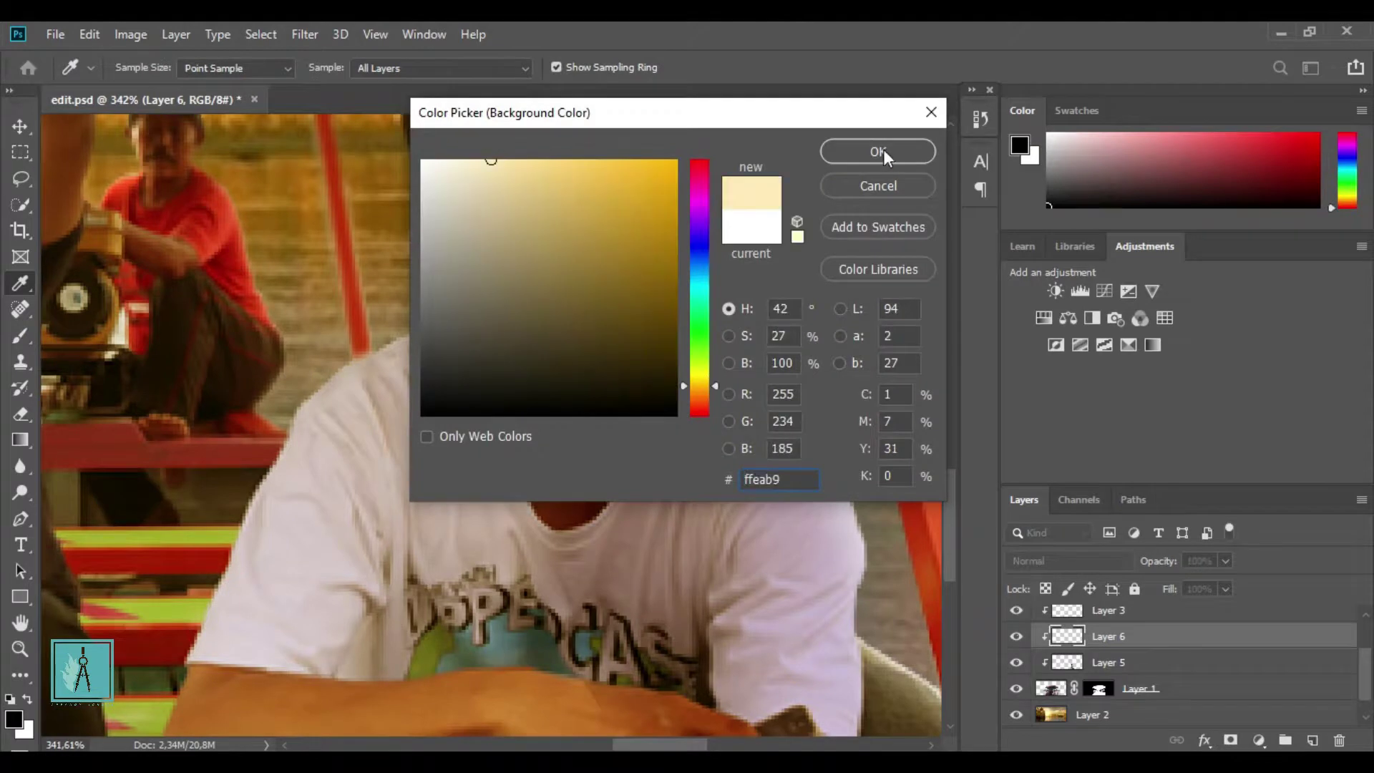
left_click(883, 149)
Make cream the foreground colour and shrink the brush to size 10
key("x")
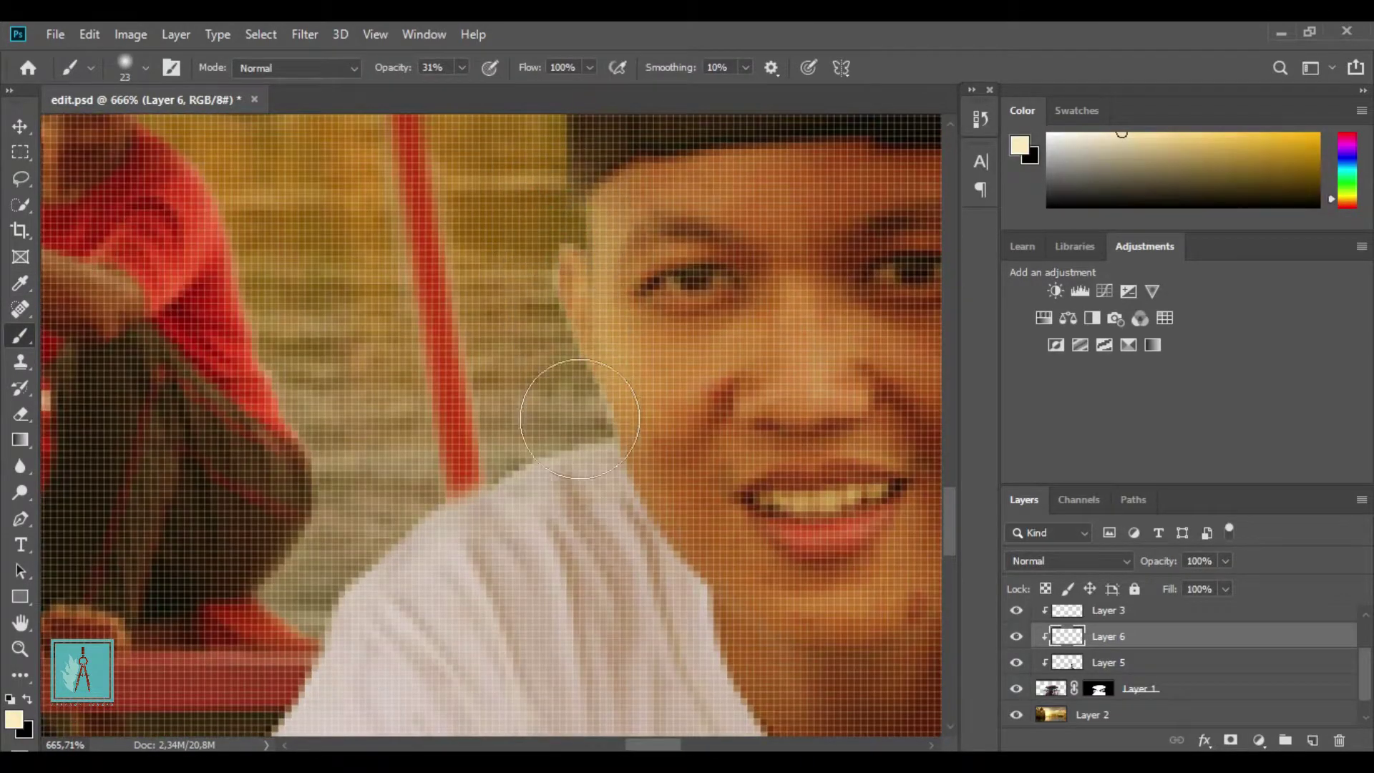
scroll(619, 334, "up", 1)
right_click(619, 334)
key("Return")
Erase excess cream highlight around the white-shirted man with a 15 px eraser
left_click(21, 414)
right_click(476, 544)
type("15")
key("Return")
scroll(596, 513, "down", 5)
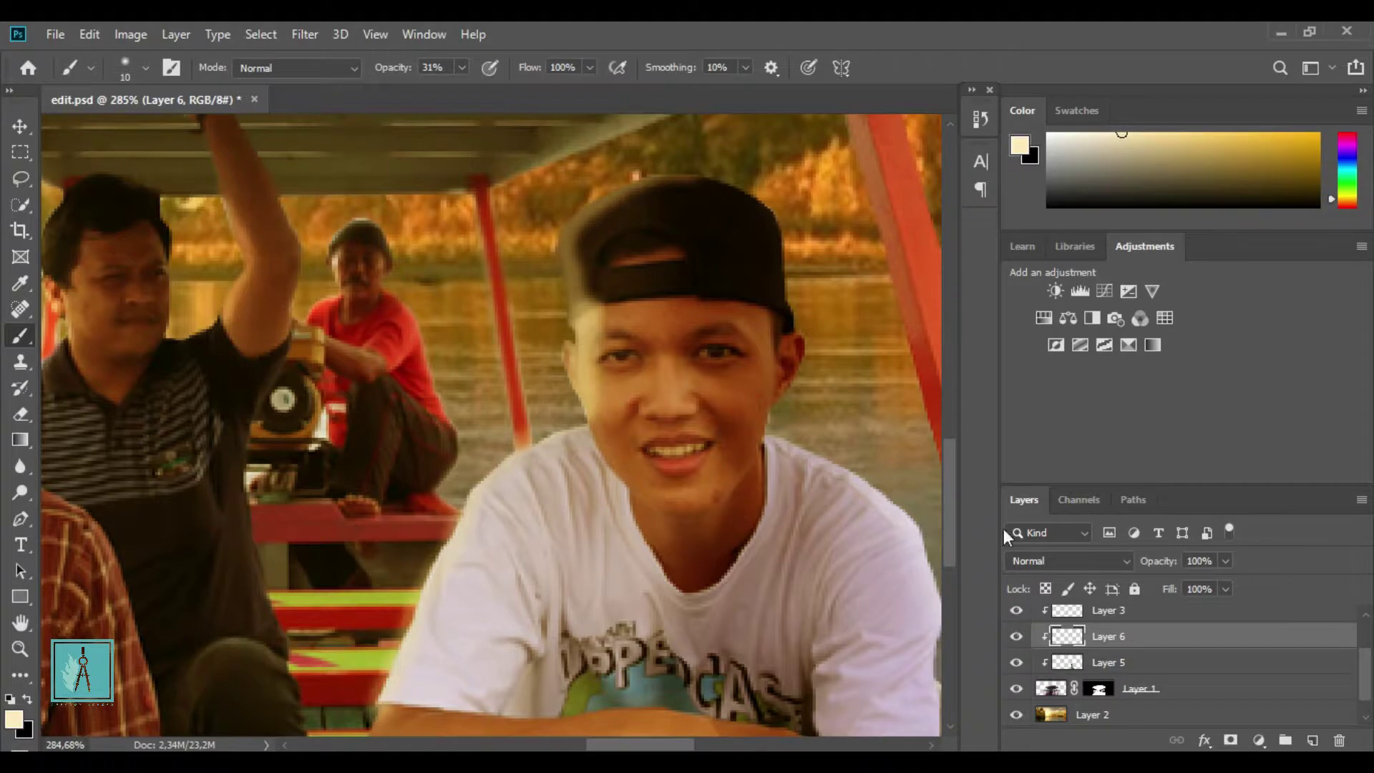
scroll(425, 415, "down", 3)
scroll(343, 515, "up", 4)
key("e")
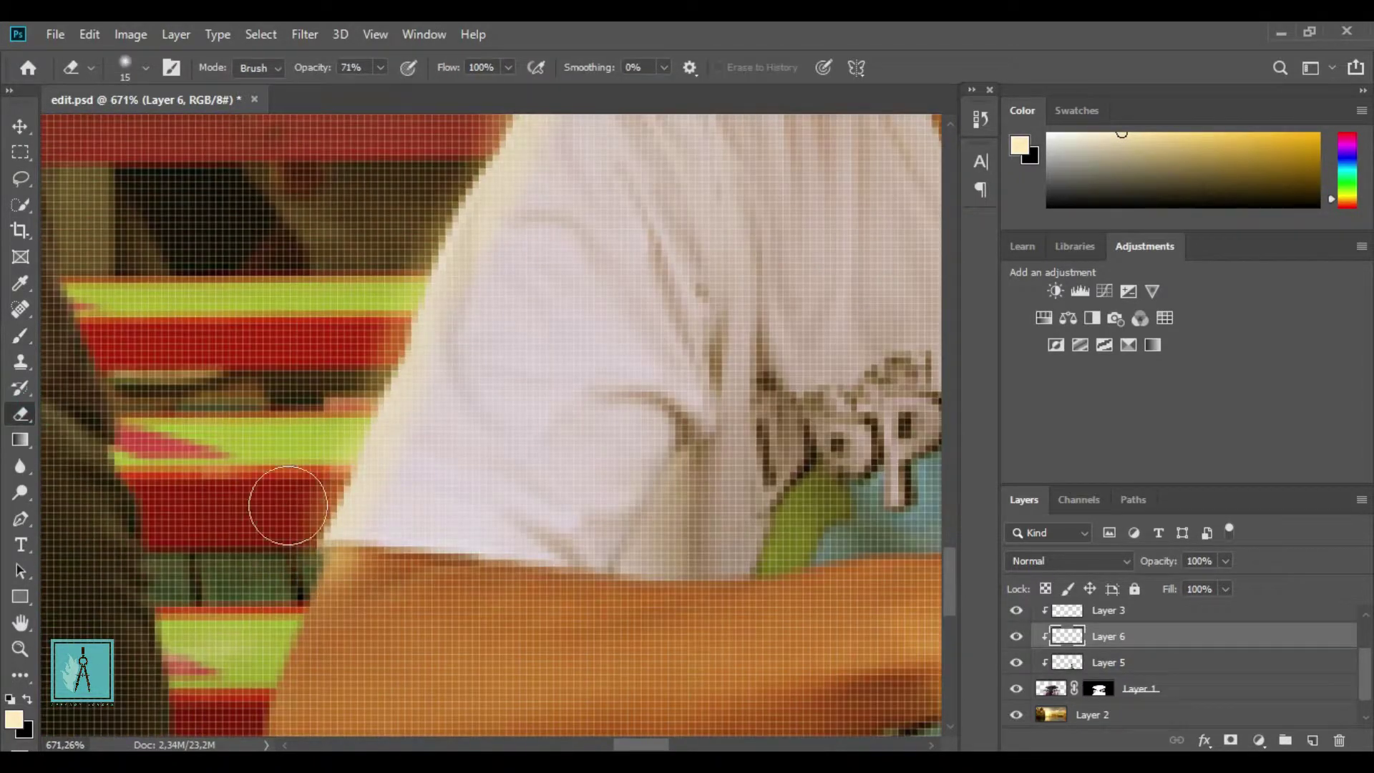
scroll(430, 251, "down", 1)
scroll(466, 221, "down", 3)
scroll(598, 247, "up", 3)
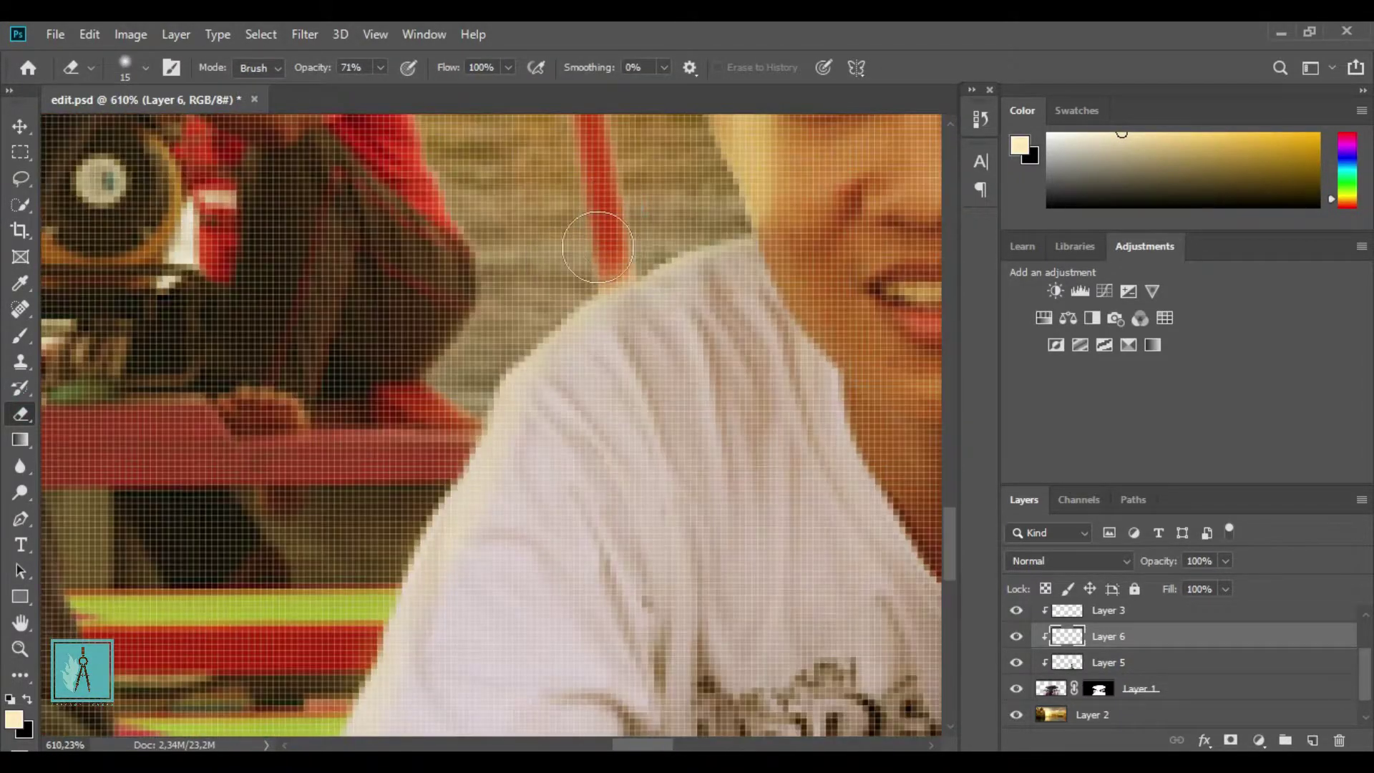
scroll(620, 237, "down", 3)
scroll(693, 214, "up", 2)
scroll(660, 393, "up", 1)
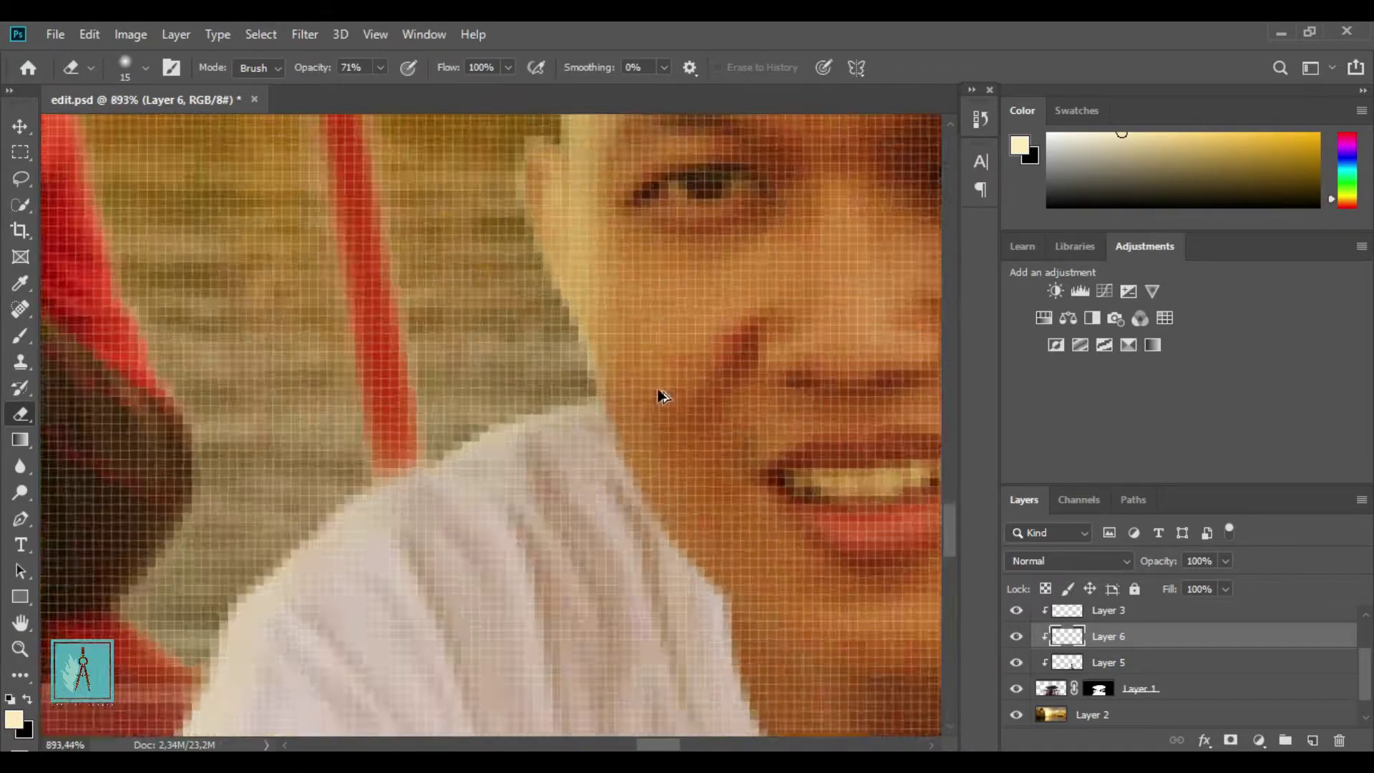
scroll(657, 400, "down", 1)
scroll(829, 172, "down", 3)
Set Layer 6's blend mode to Overlay
left_click(1069, 560)
left_click(1059, 491)
scroll(447, 324, "down", 1)
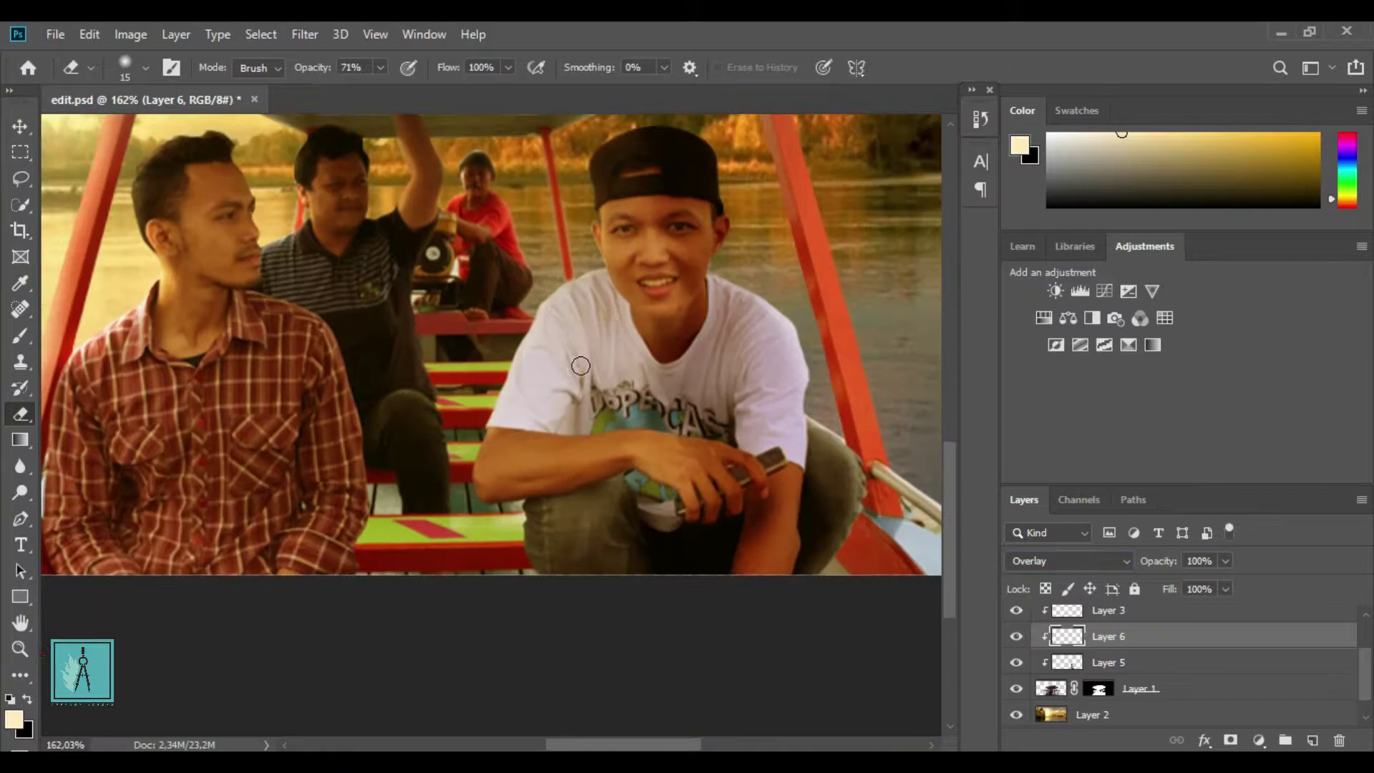
scroll(528, 459, "up", 3)
Paint more cream highlights along the capped man's arm and shirt, cleaning up with a larger, softer eraser
key("b")
scroll(528, 464, "up", 2)
scroll(572, 495, "down", 2)
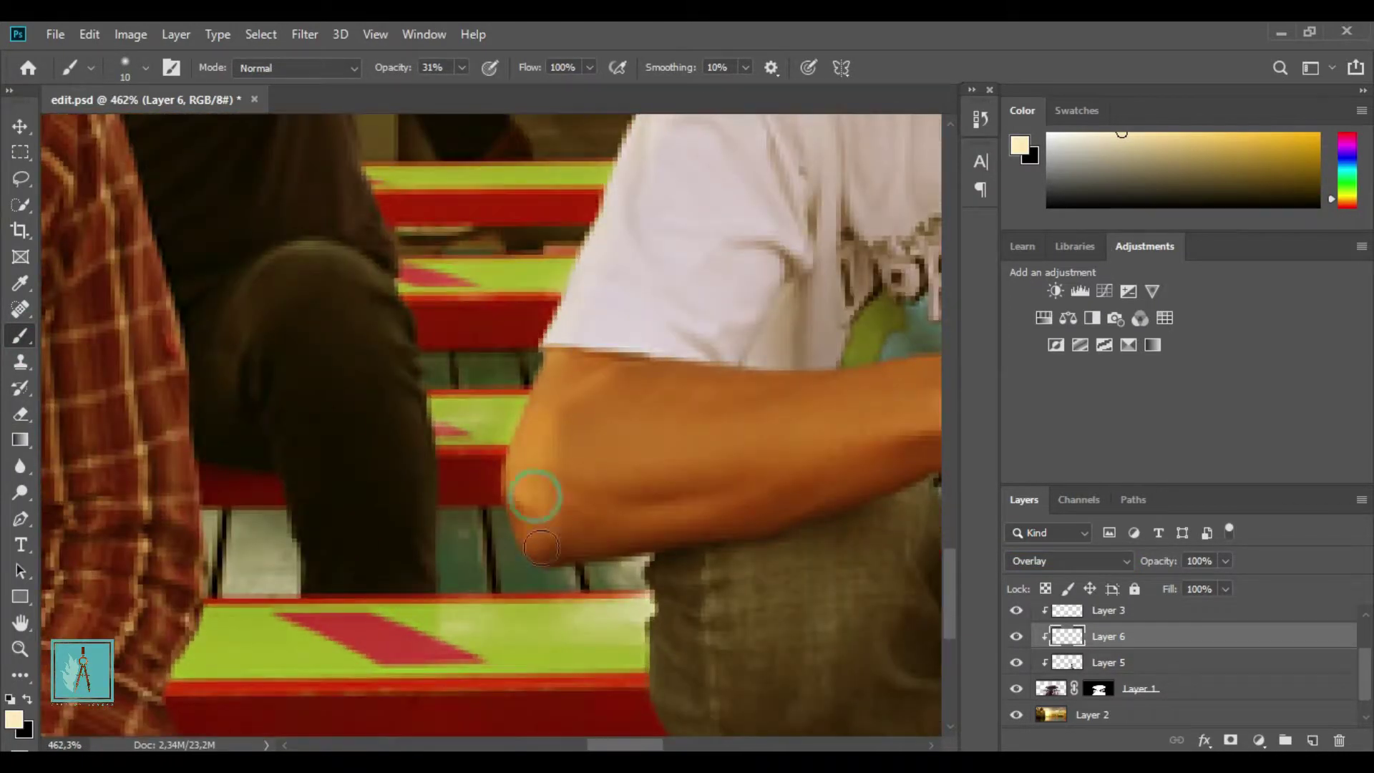
scroll(552, 466, "up", 1)
scroll(608, 468, "up", 1)
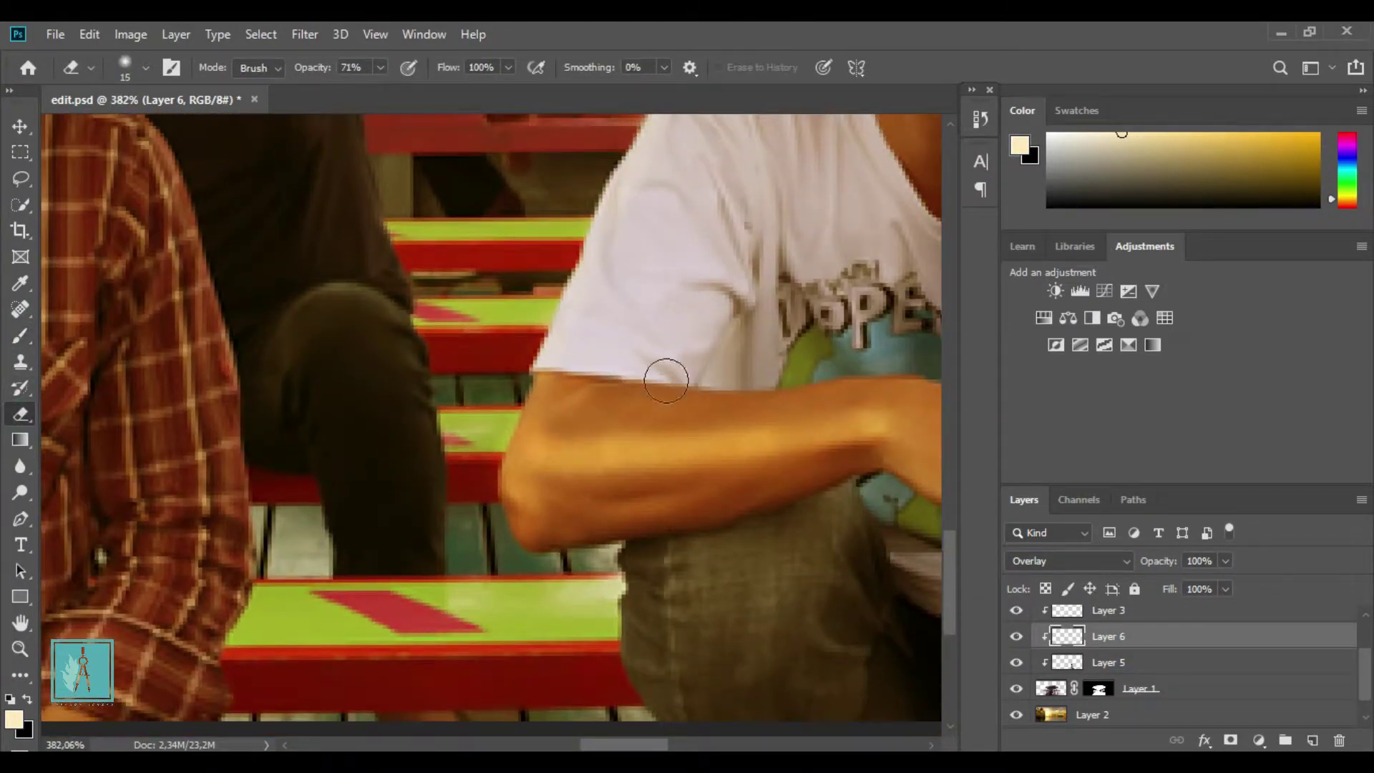
scroll(552, 544, "down", 2)
scroll(822, 399, "up", 1)
right_click(827, 395)
key("Return")
scroll(835, 404, "down", 3)
scroll(644, 322, "up", 2)
scroll(430, 286, "down", 1)
scroll(197, 233, "up", 2)
Enlarge the highlight brush to size 34
right_click(820, 327)
left_click_drag(724, 333, 732, 335)
key("Return")
scroll(732, 336, "down", 3)
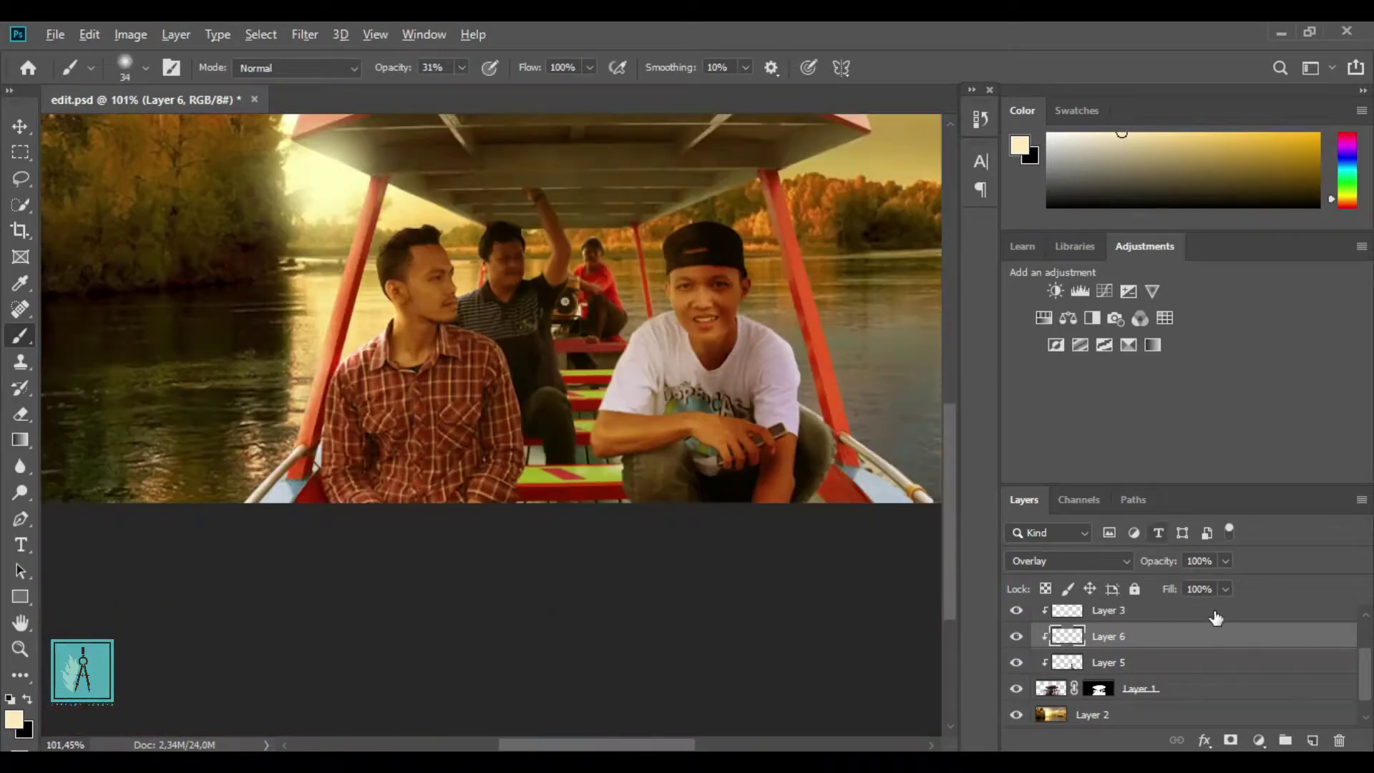
Lower Layer 5's opacity to 38%
left_click(1154, 664)
left_click(1070, 561)
left_click(1058, 491)
left_click(1225, 561)
left_click_drag(1221, 584, 1186, 584)
scroll(669, 533, "down", 2)
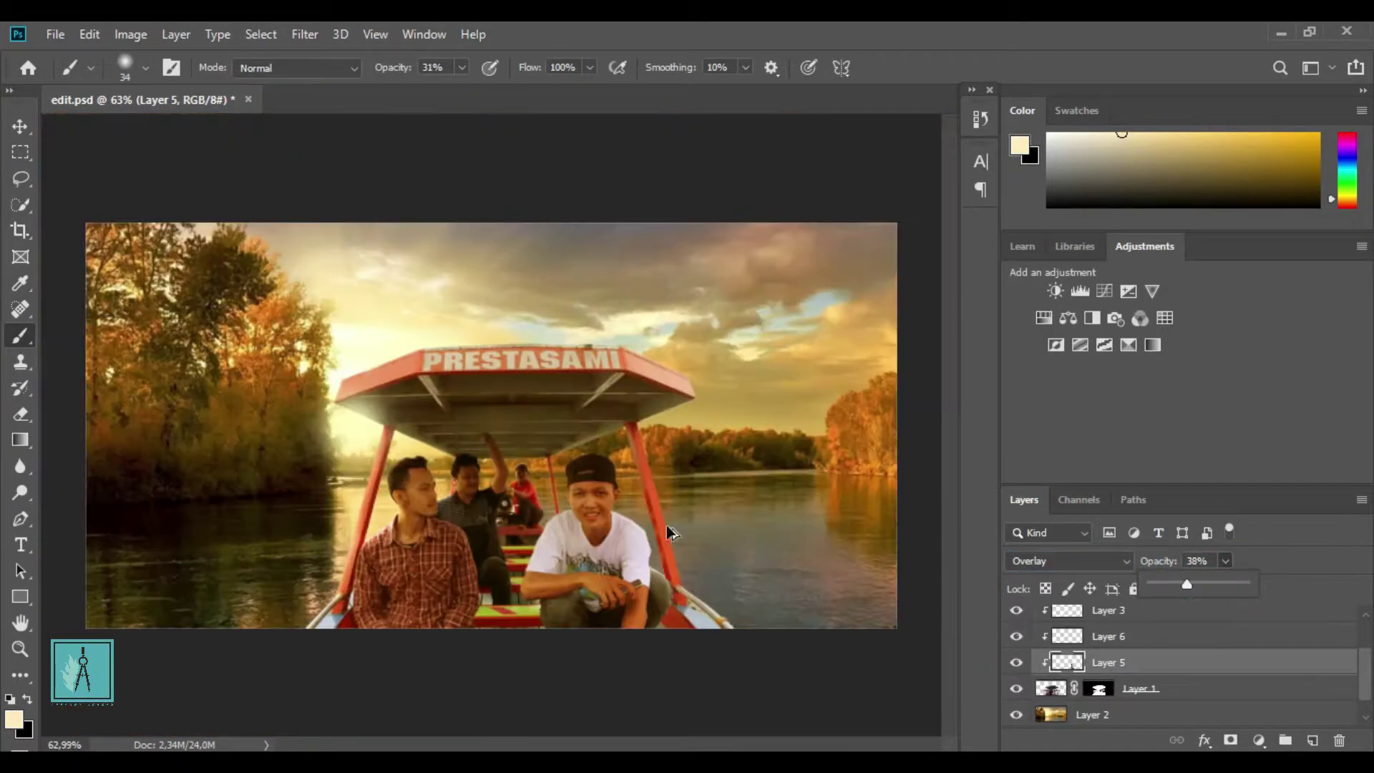
scroll(669, 533, "up", 1)
Add a Violet, Orange Gradient Map set to Overlay at below-half opacity
left_click(1259, 740)
left_click(759, 184)
left_click(1224, 279)
left_click(1069, 562)
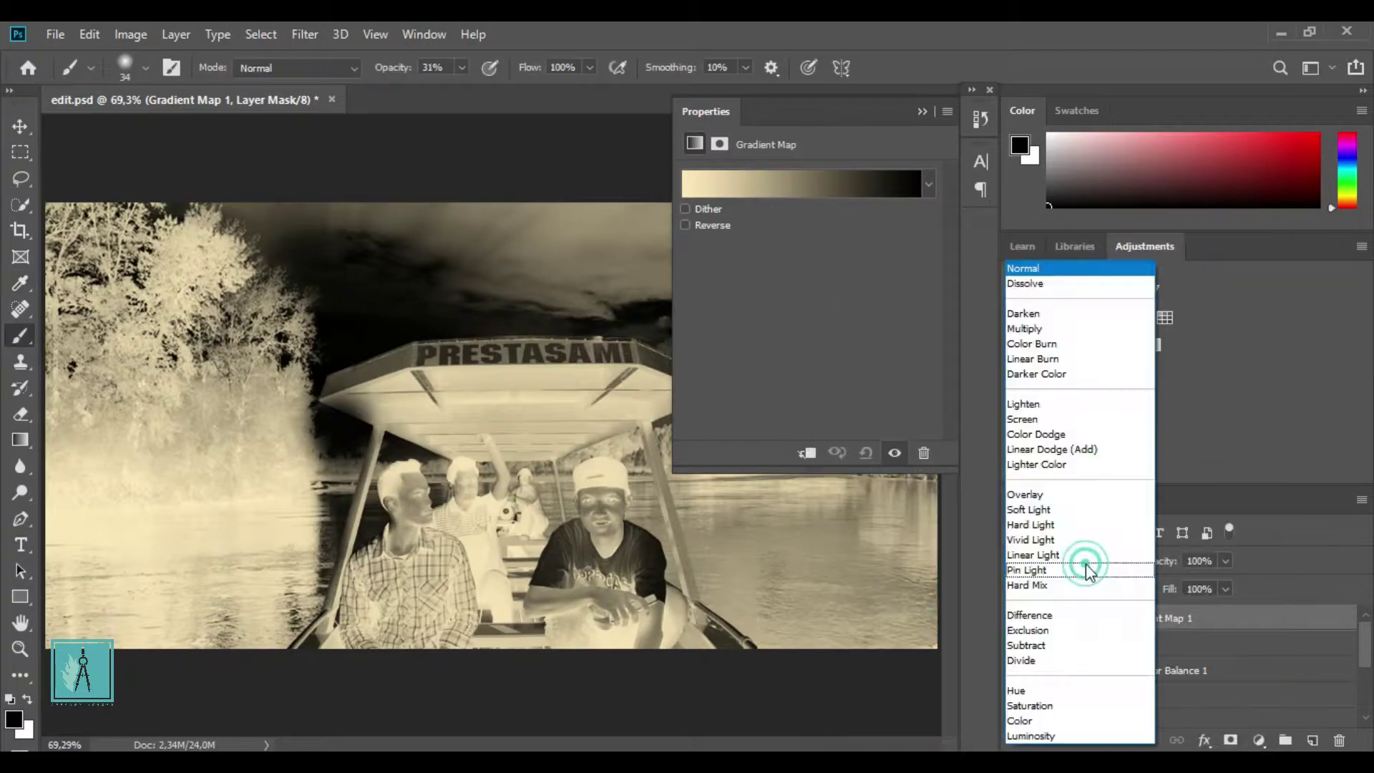
left_click(1029, 493)
left_click(794, 184)
left_click(976, 303)
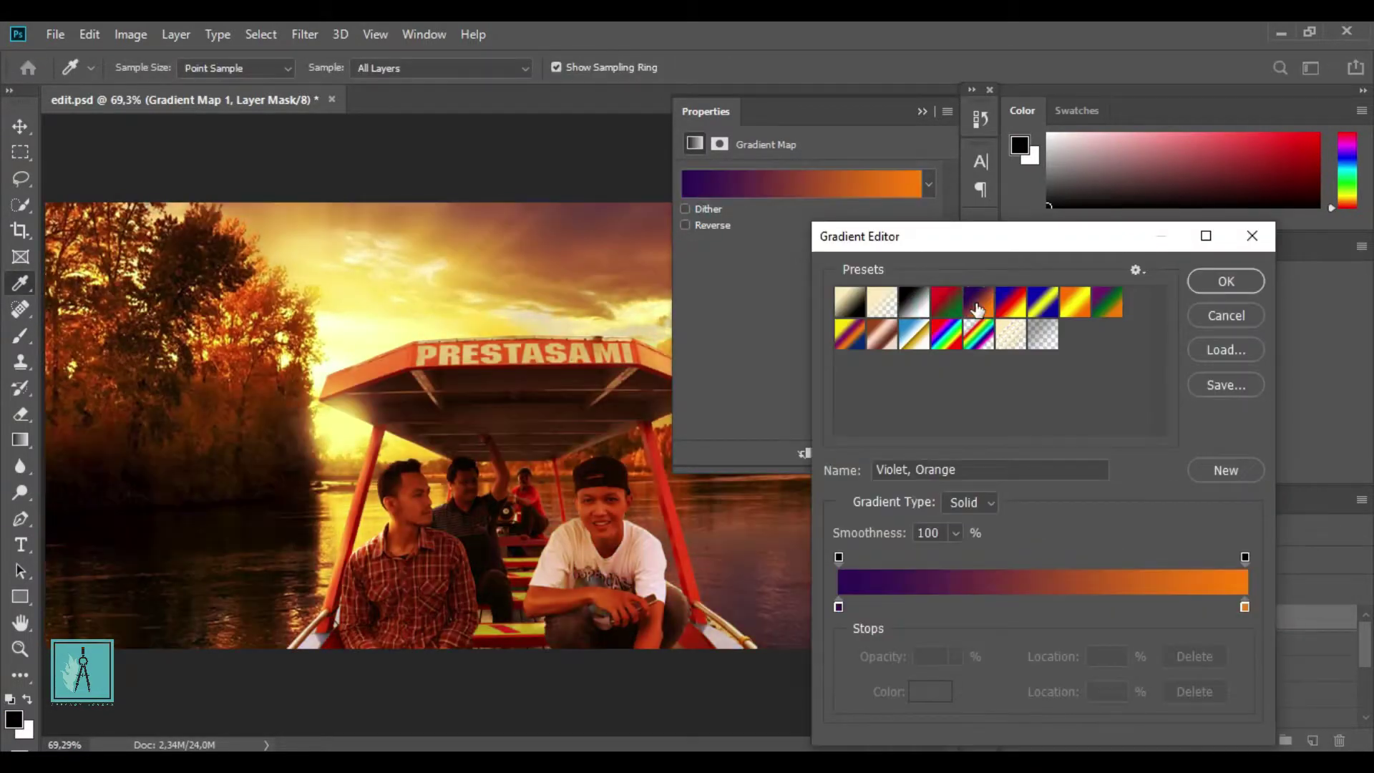
left_click(1221, 279)
left_click(1226, 561)
left_click_drag(1226, 584, 1208, 587)
Add a Color Balance layer with midtones +6, -44, -41 toward magenta and yellow
left_click(1259, 740)
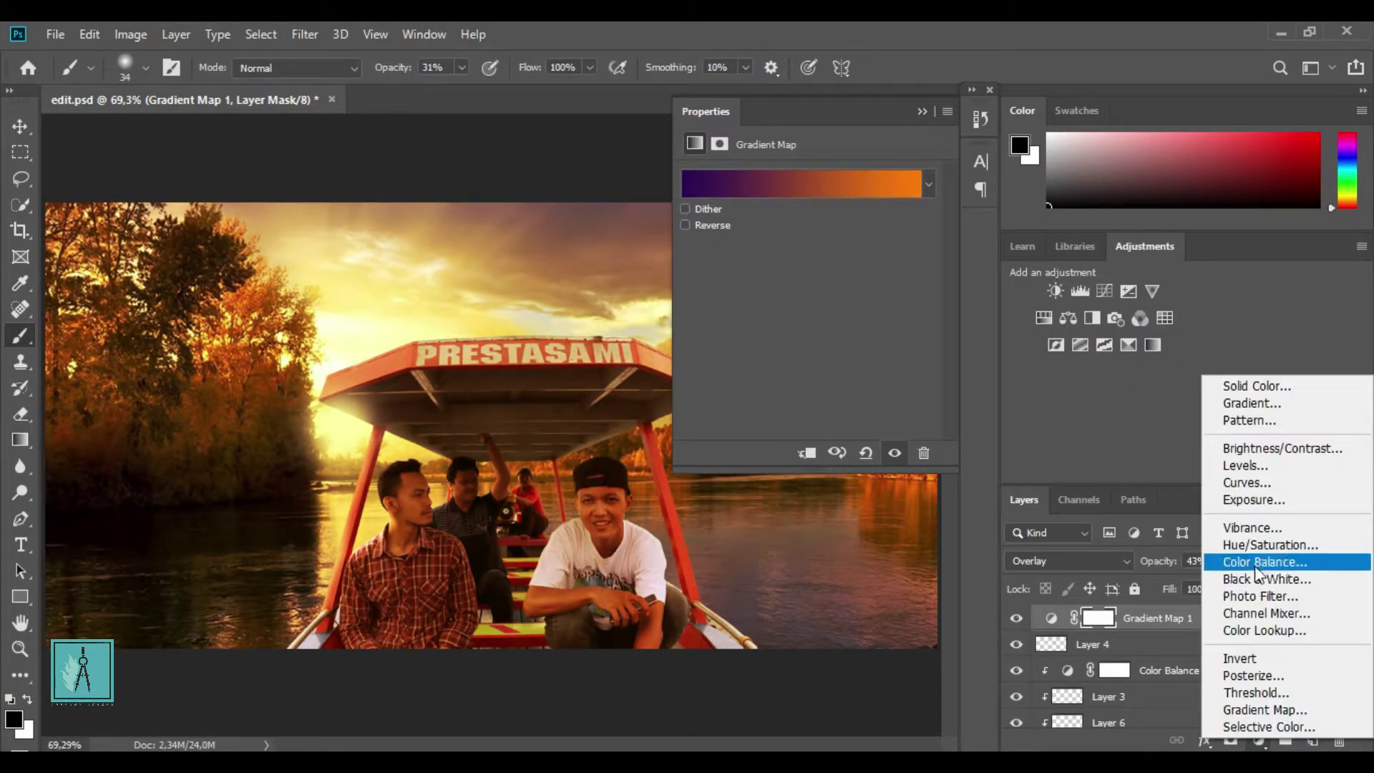
left_click(1257, 561)
left_click_drag(785, 288, 757, 255)
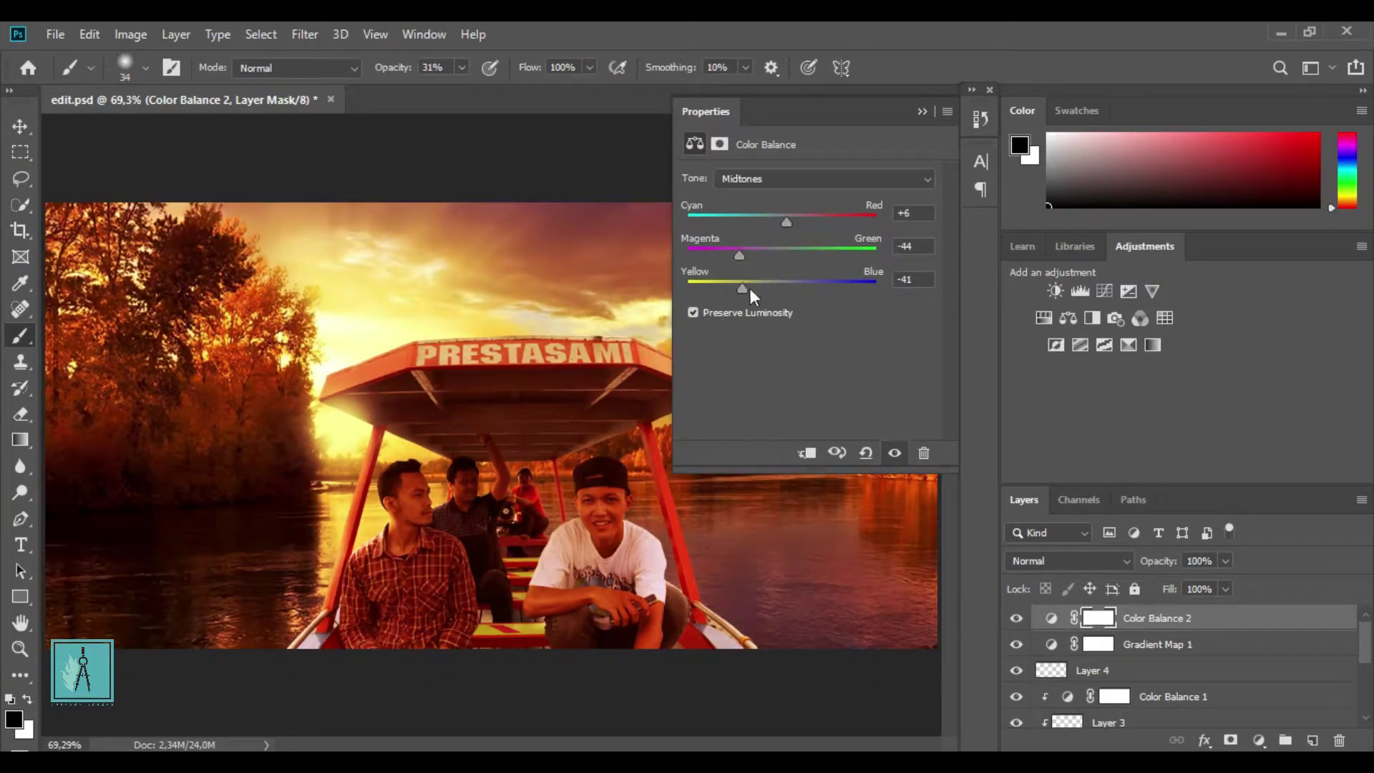
left_click(918, 112)
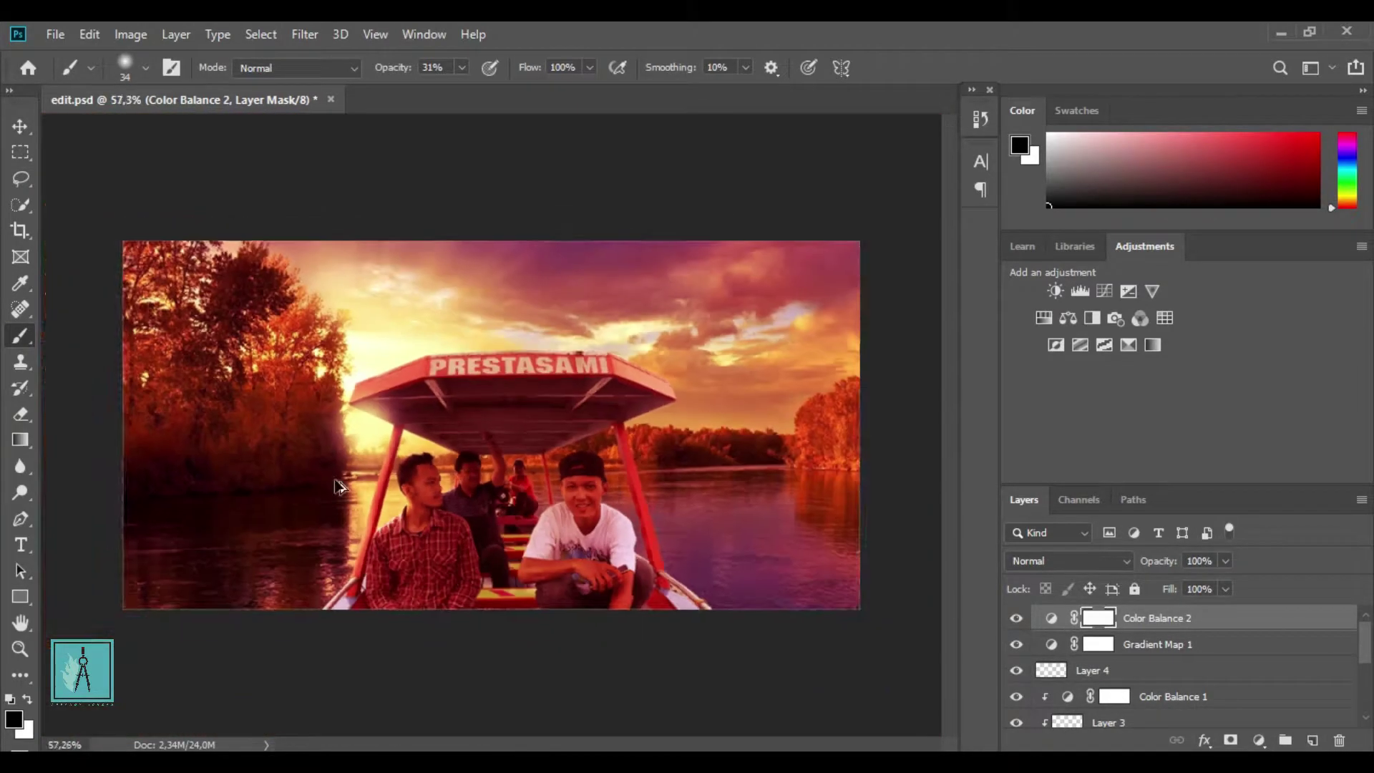
left_click(21, 126)
Enlarge the Layer 4 sun glow over the left side of the scene
left_click(340, 409)
left_click_drag(436, 313, 385, 381)
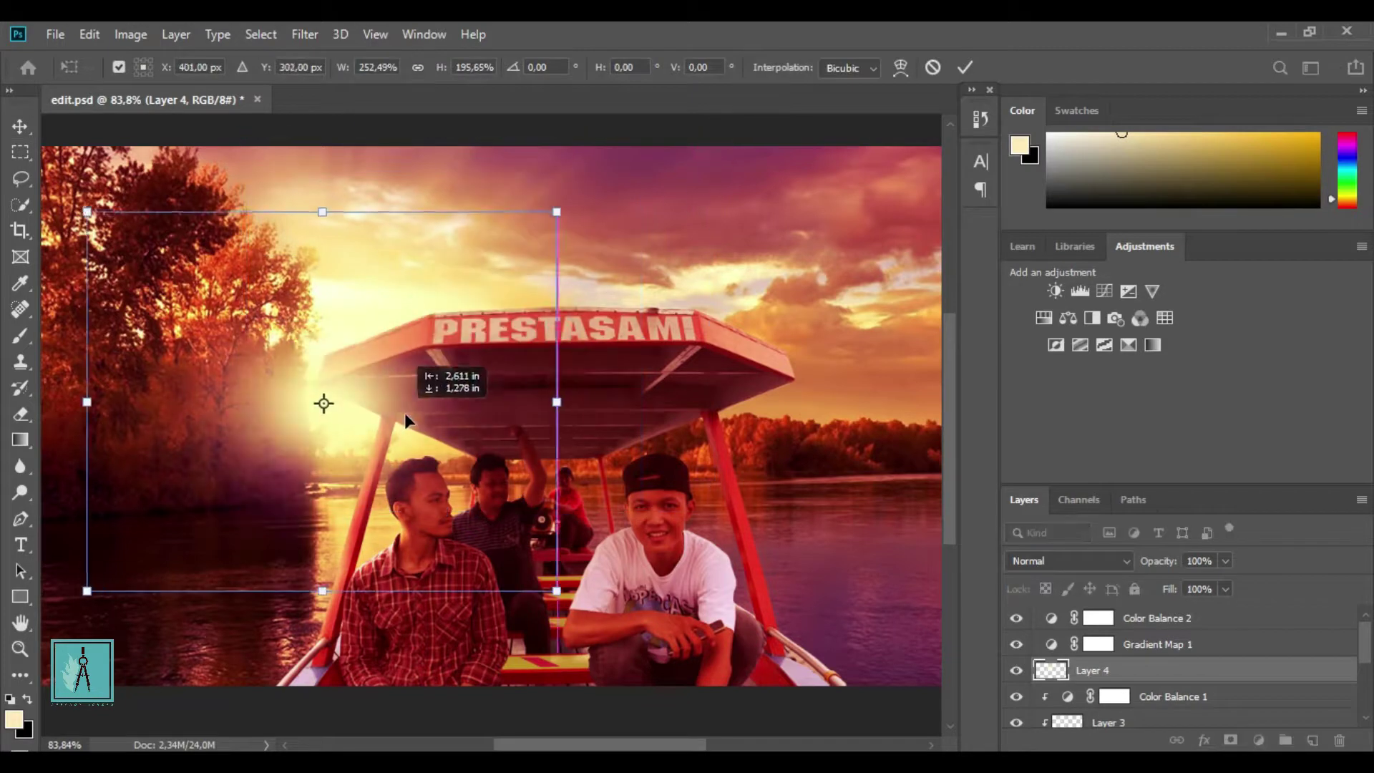
key("Return")
left_click(271, 66)
key("ctrl+0")
Duplicate the sun glow and squash the copy into a thin horizontal streak on the boat roof
key("ctrl+j")
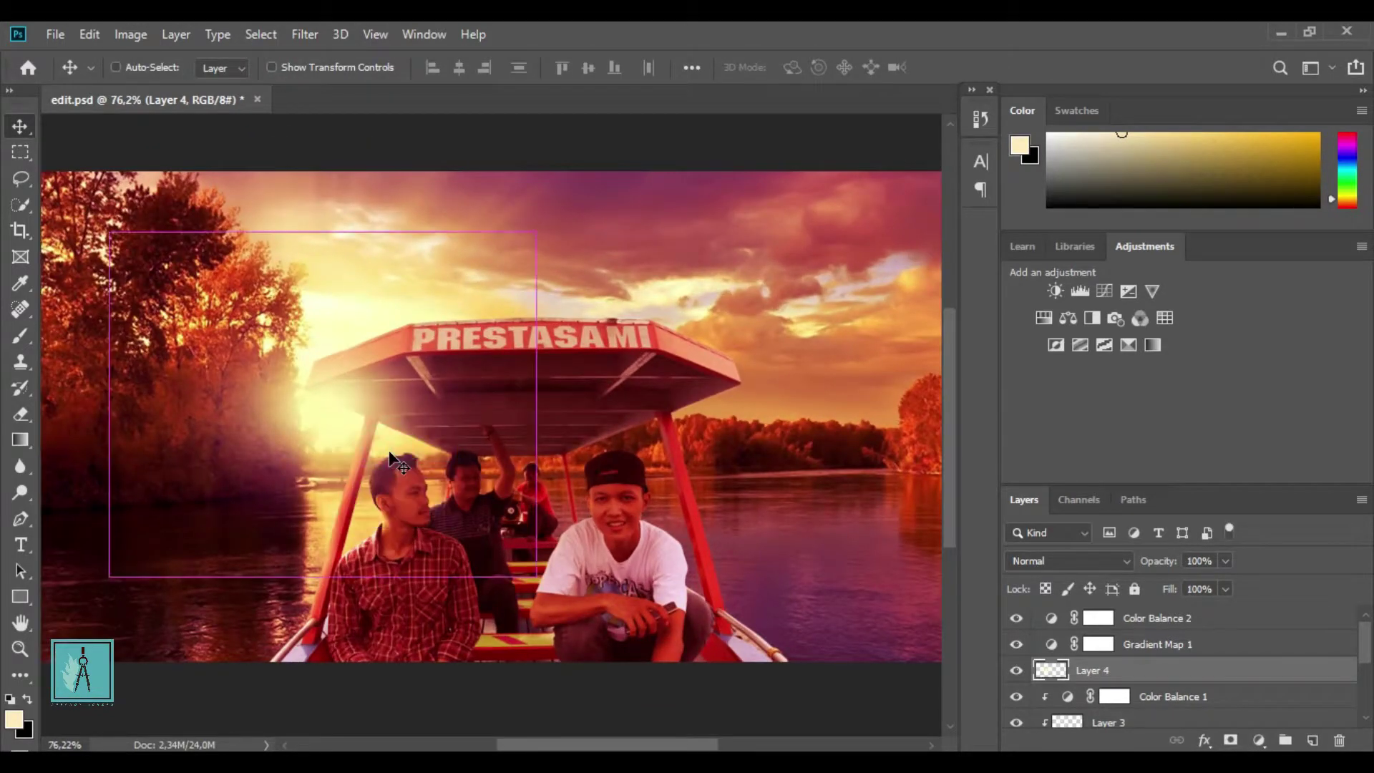
key("ctrl+t")
left_click_drag(752, 200, 659, 356)
left_click_drag(686, 464, 904, 453)
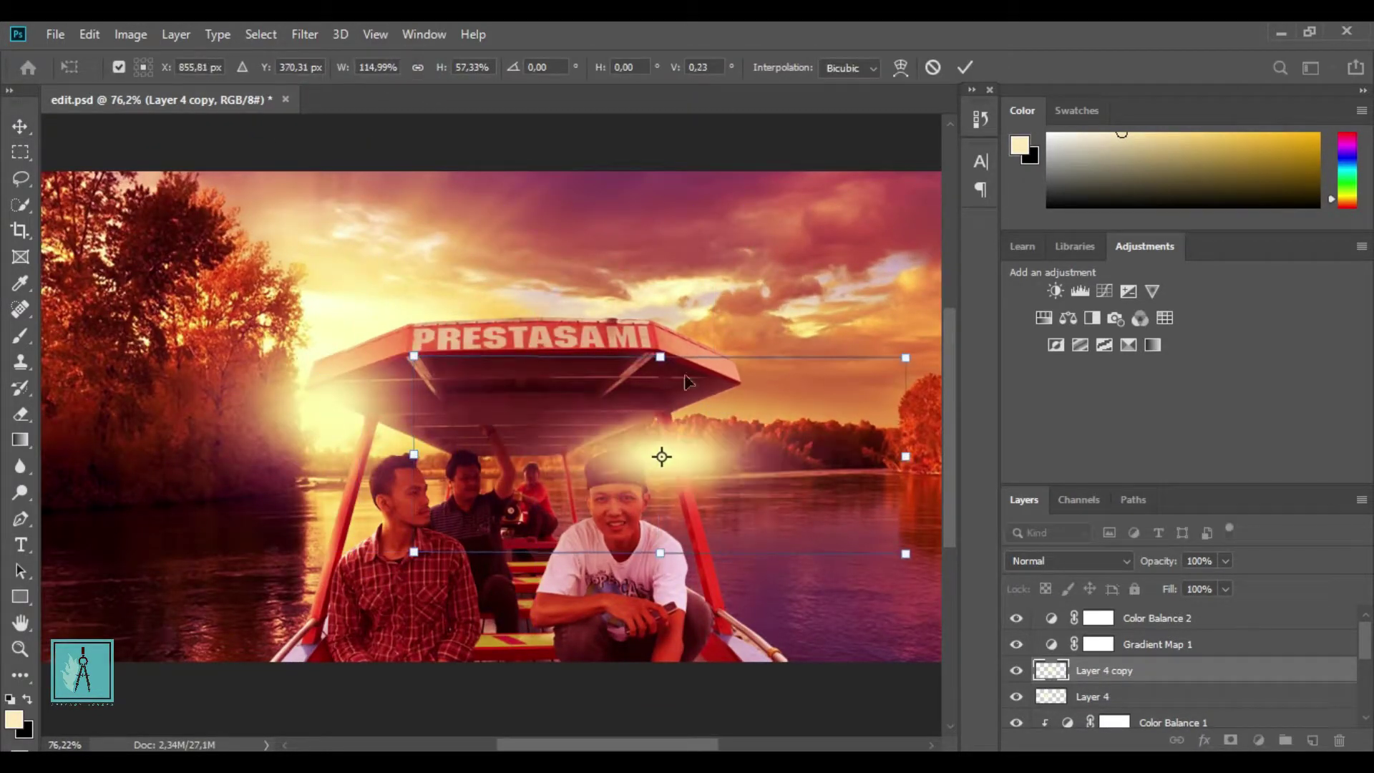
left_click_drag(661, 356, 659, 527)
key("Return")
left_click_drag(736, 552, 705, 322)
Stretch the streak further right, move it across the boat, and set it to 49% opacity
key("Escape")
mouse_move(666, 388)
left_mouse_down()
mouse_move(930, 377)
mouse_move(903, 378)
mouse_move(880, 544)
left_mouse_up()
key("Return")
mouse_move(501, 386)
left_mouse_down()
mouse_move(385, 466)
mouse_move(409, 486)
left_mouse_up()
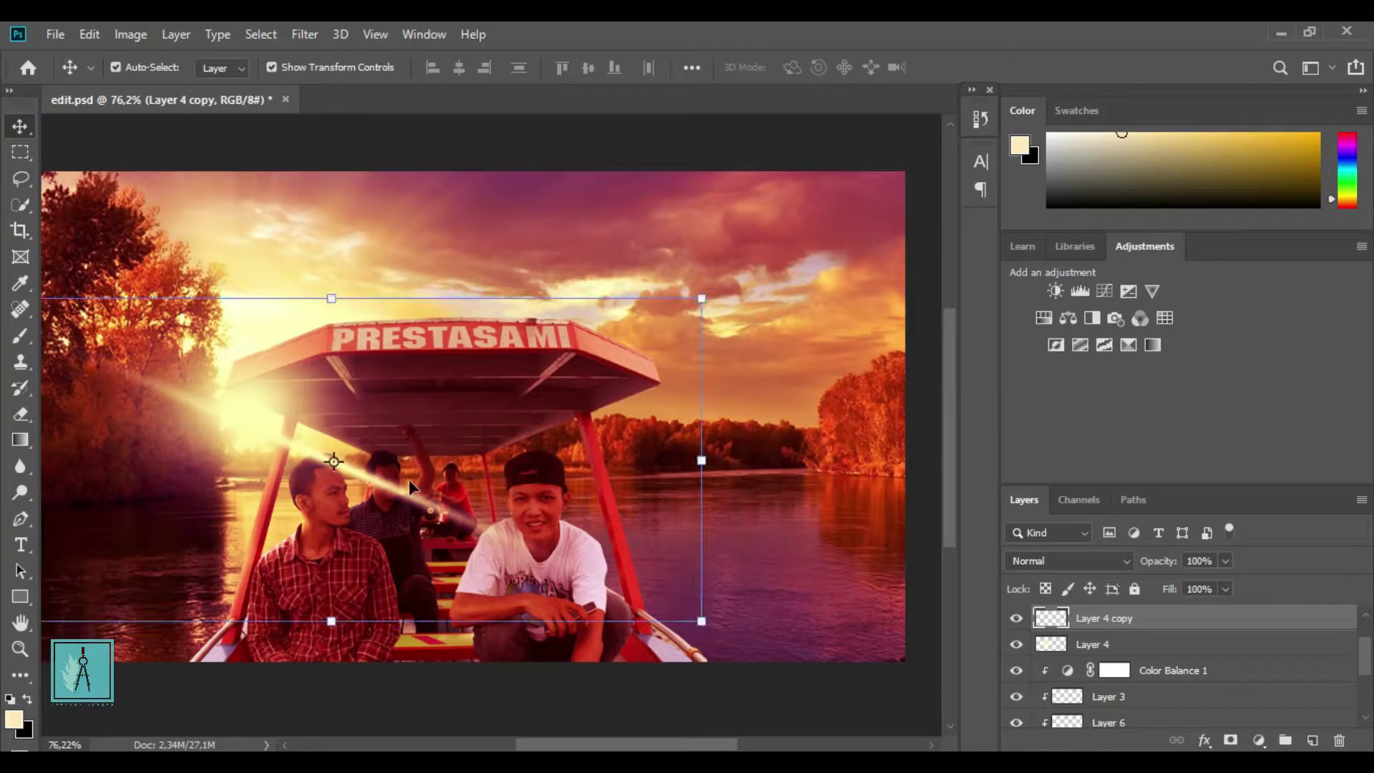
left_click_drag(1225, 560, 1183, 584)
scroll(473, 415, "up", 1)
Duplicate the streak, shrink it to about half, and rotate it nearly vertical on the left
key("ctrl+j")
key("ctrl+t")
left_click_drag(844, 265, 663, 143)
left_click_drag(861, 480, 644, 272)
left_click_drag(458, 400, 401, 343)
left_click_drag(565, 191, 521, 605)
left_click_drag(400, 411, 360, 465)
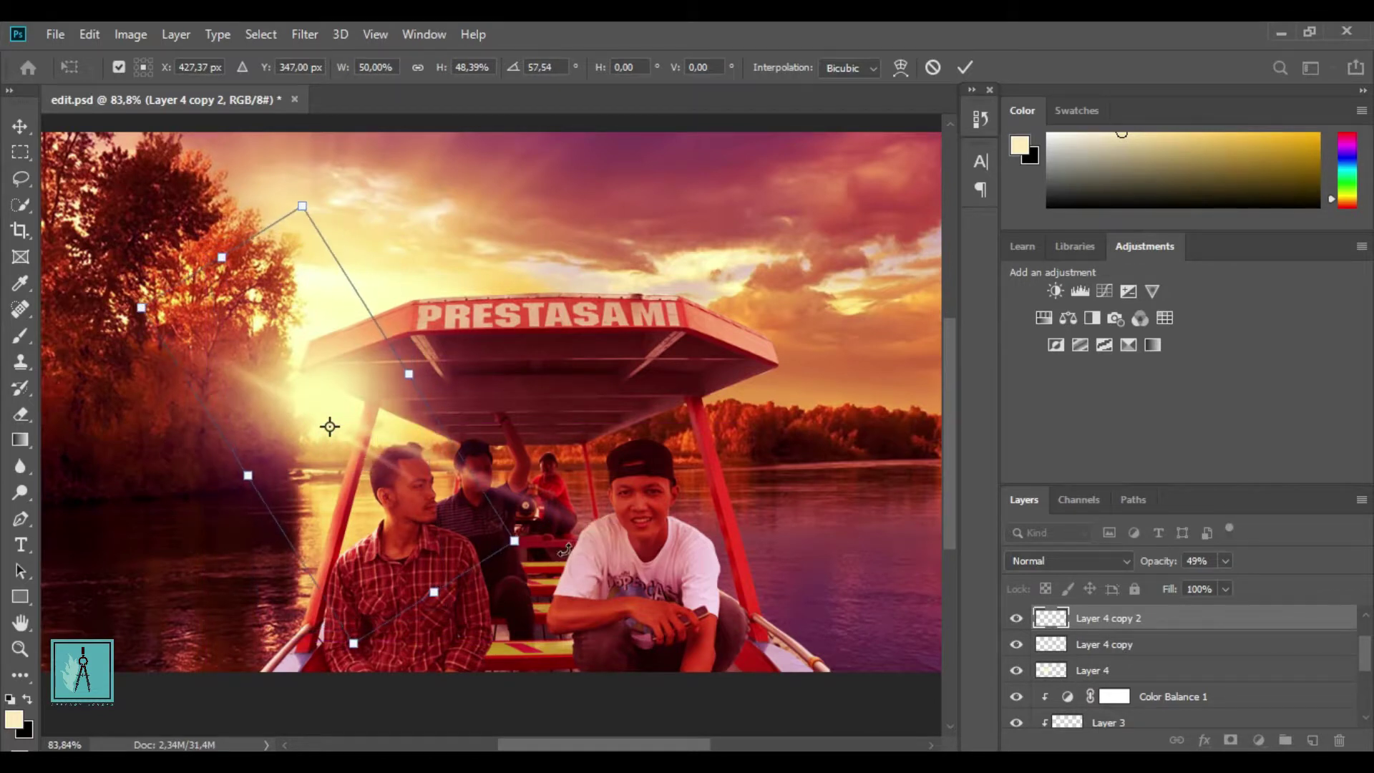
key("Return")
scroll(523, 499, "down", 2)
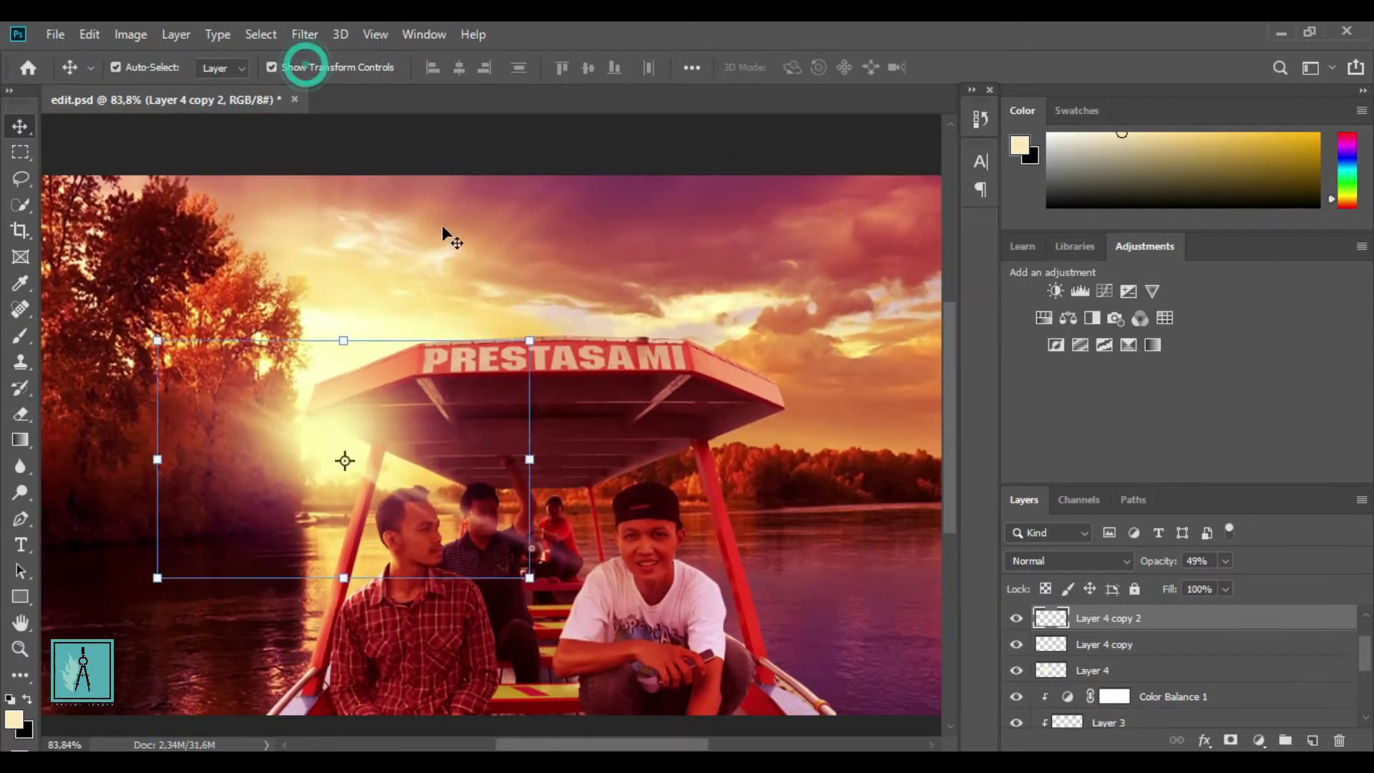
scroll(467, 507, "down", 1)
scroll(466, 506, "up", 3)
Fade the first streak layer, Layer 4 copy, to about 22% opacity
right_click(494, 501)
left_click(537, 531)
left_click(1225, 560)
left_click_drag(1227, 585, 1210, 585)
scroll(607, 429, "down", 2)
scroll(607, 430, "up", 2)
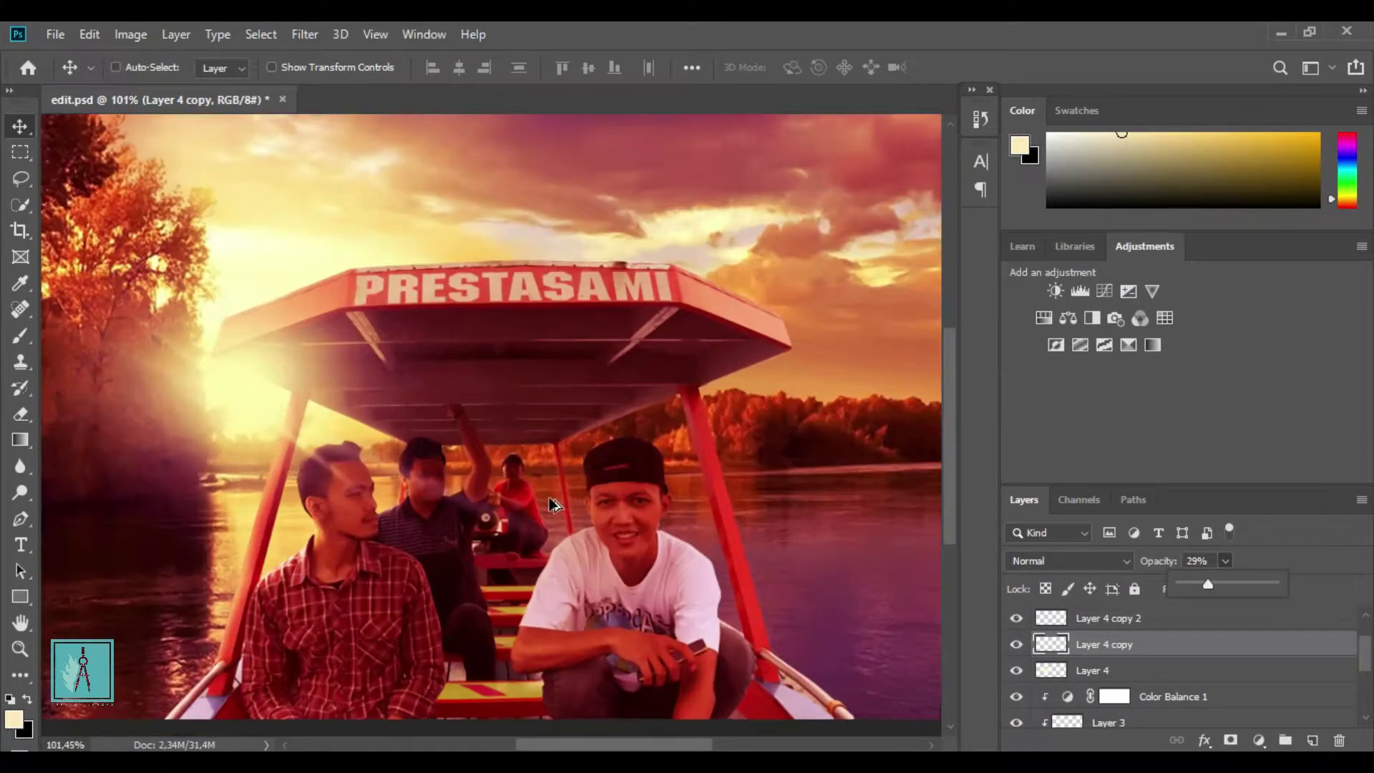
scroll(607, 429, "up", 2)
scroll(465, 430, "down", 2)
scroll(297, 362, "up", 1)
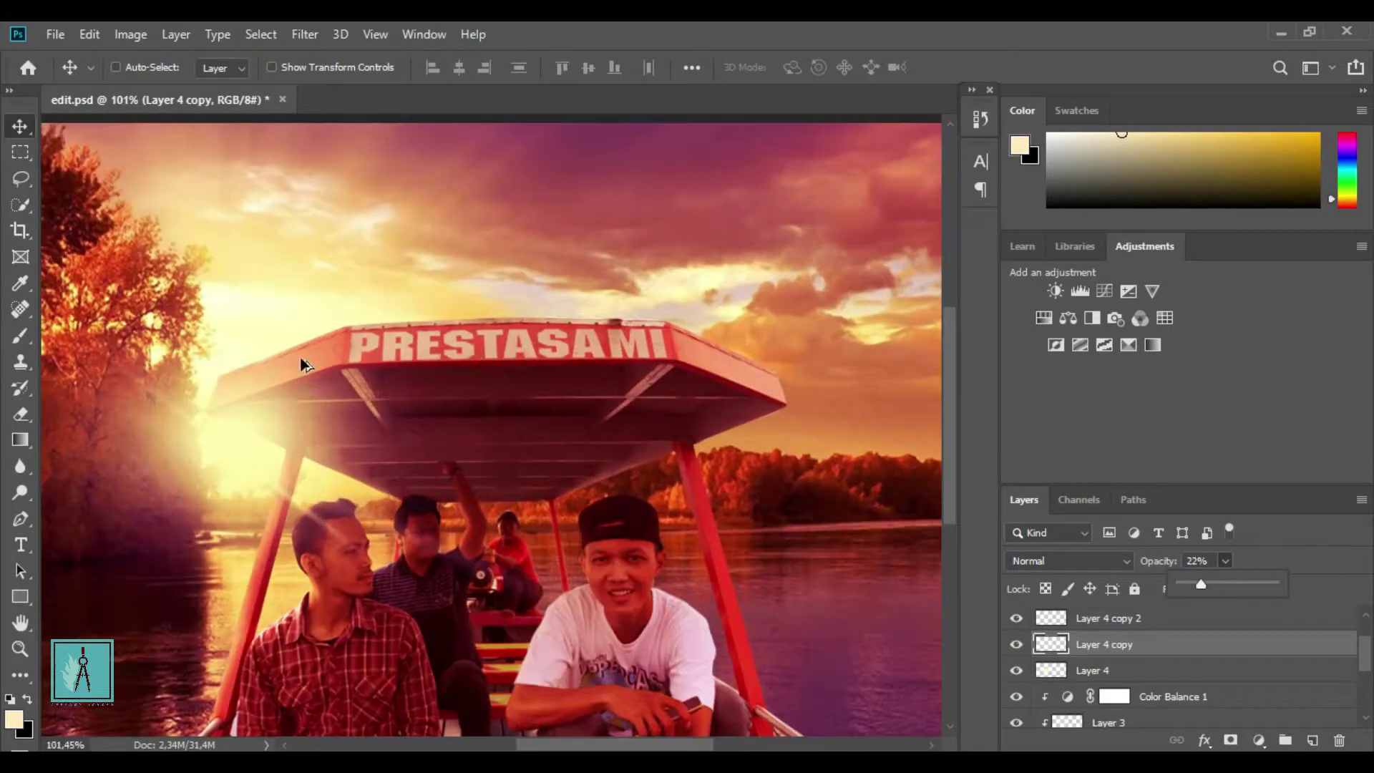
scroll(298, 362, "up", 2)
Start a Pen path at the PRESTASAMI sign's lower-left corner
key("p")
left_click(365, 396)
scroll(365, 396, "down", 2)
Finish the sign outline path and convert it into a selection
scroll(859, 372, "up", 2)
left_click(859, 373)
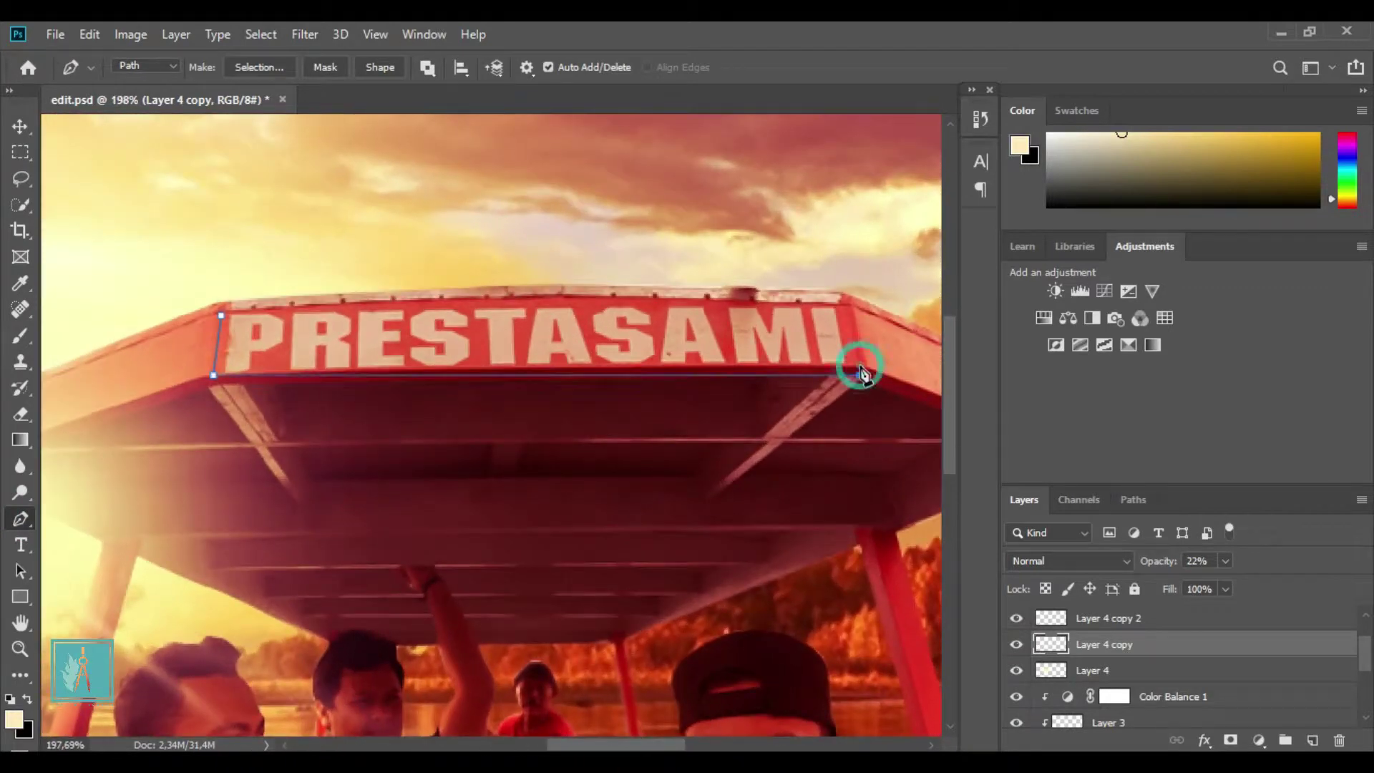
right_click(368, 306)
left_click(429, 408)
key("Return")
Fill the sign selection with orange on a new layer above Layer 1
key("alt+shift+bracketleft")
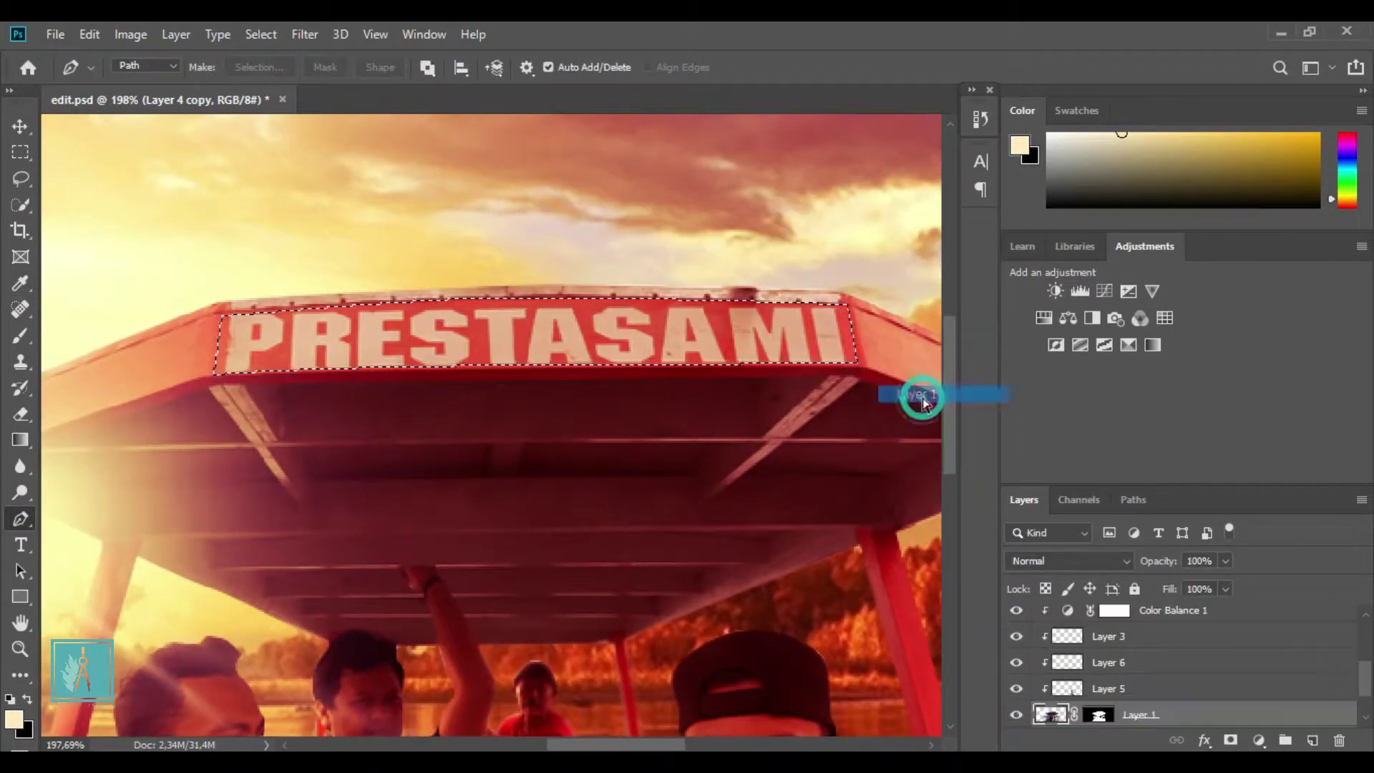
key("ctrl+shift+n")
key("Return")
left_click(14, 720)
left_click(881, 147)
key("x")
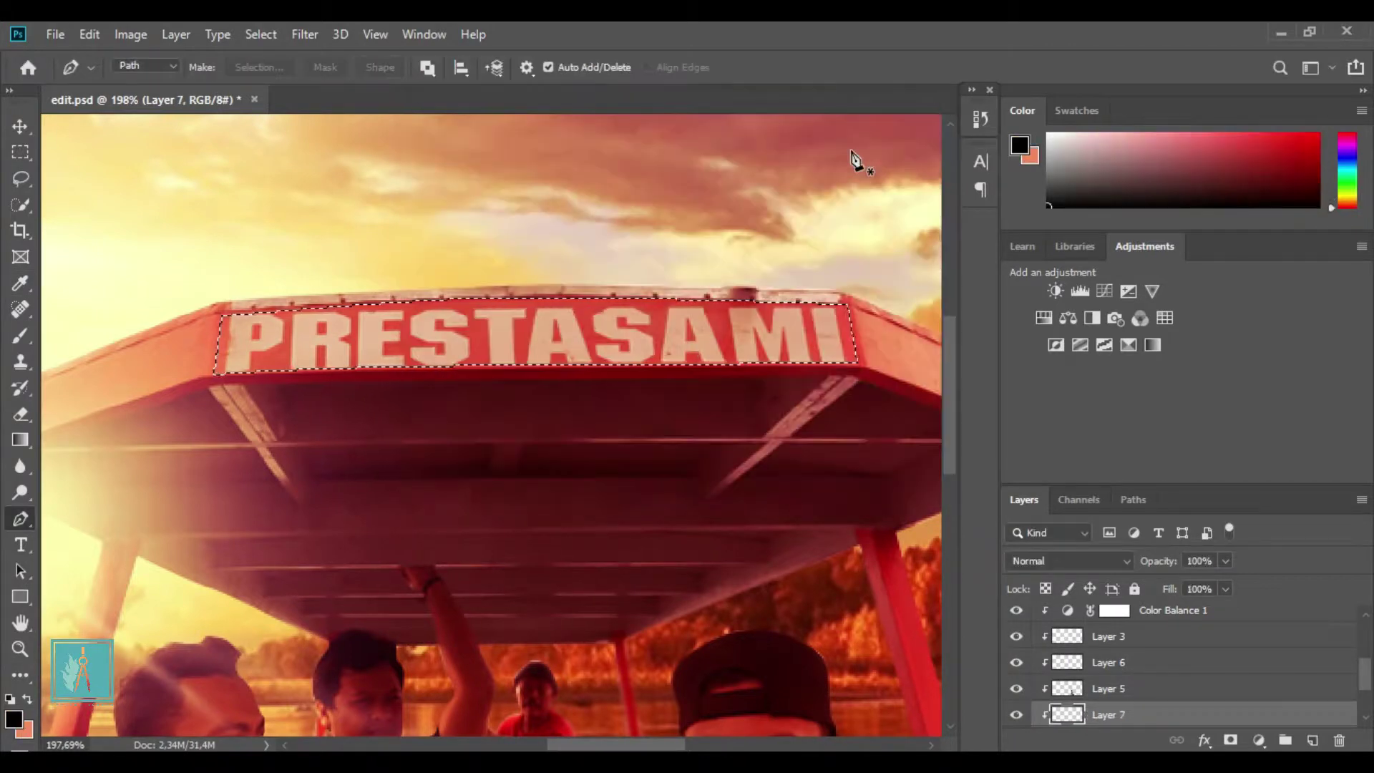
key("ctrl+BackSpace")
key("ctrl+d")
Recolour the orange sign fill redder using Color Balance toward red and magenta
left_click(23, 416)
right_click(314, 215)
key("Escape")
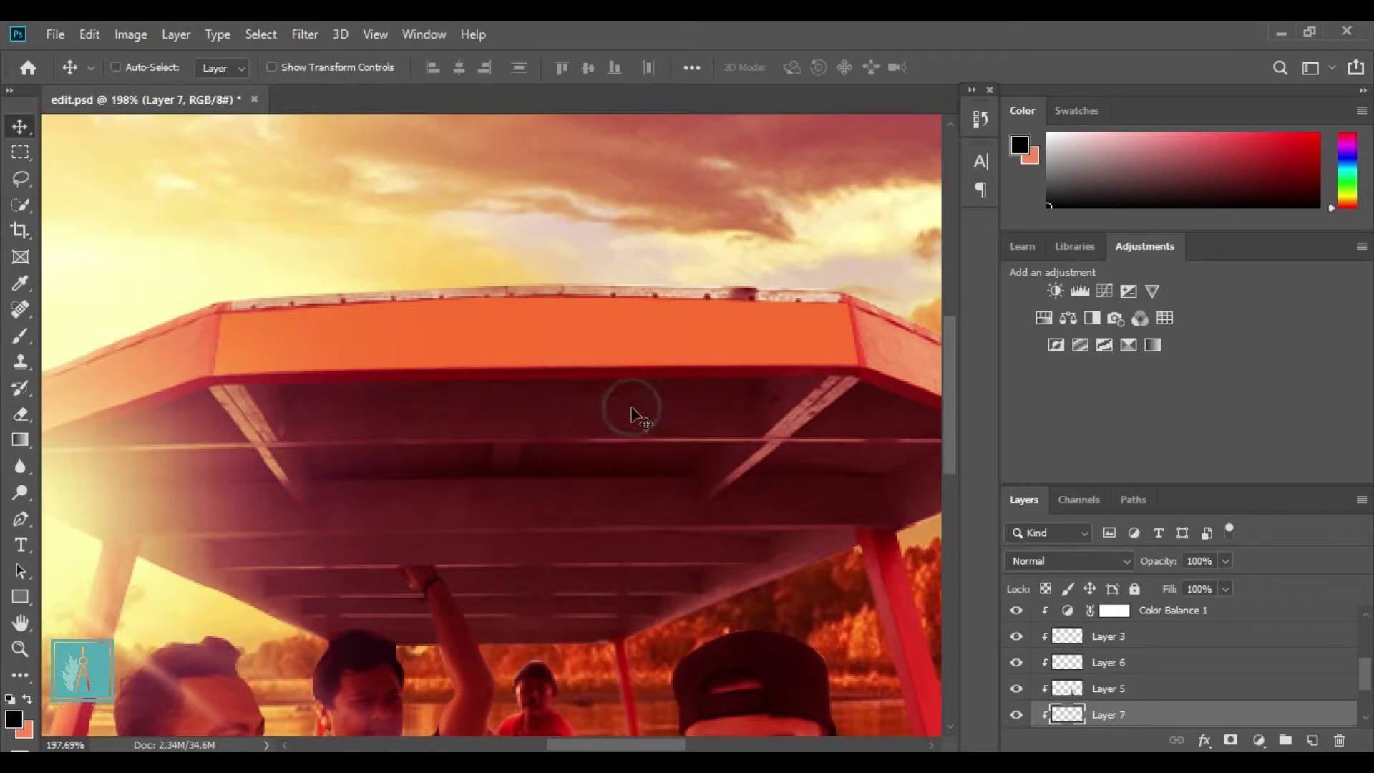
key("ctrl+b")
mouse_move(935, 452)
left_mouse_down()
mouse_move(969, 452)
mouse_move(883, 476)
left_mouse_up()
left_click_drag(927, 496, 894, 496)
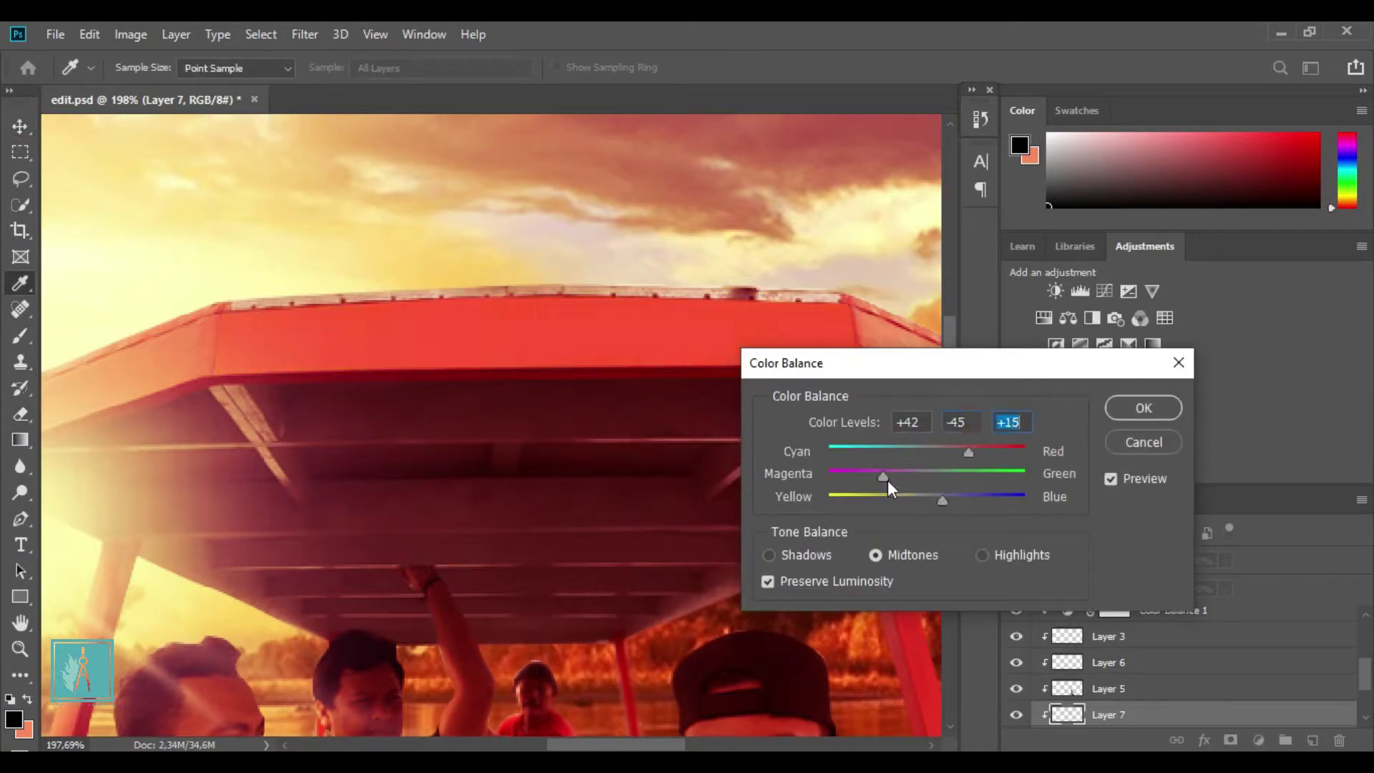
key("Return")
Set the eraser brush size to 12
scroll(414, 408, "up", 5)
right_click(715, 308)
key("Escape")
scroll(716, 283, "down", 2)
right_click(716, 301)
key("Escape")
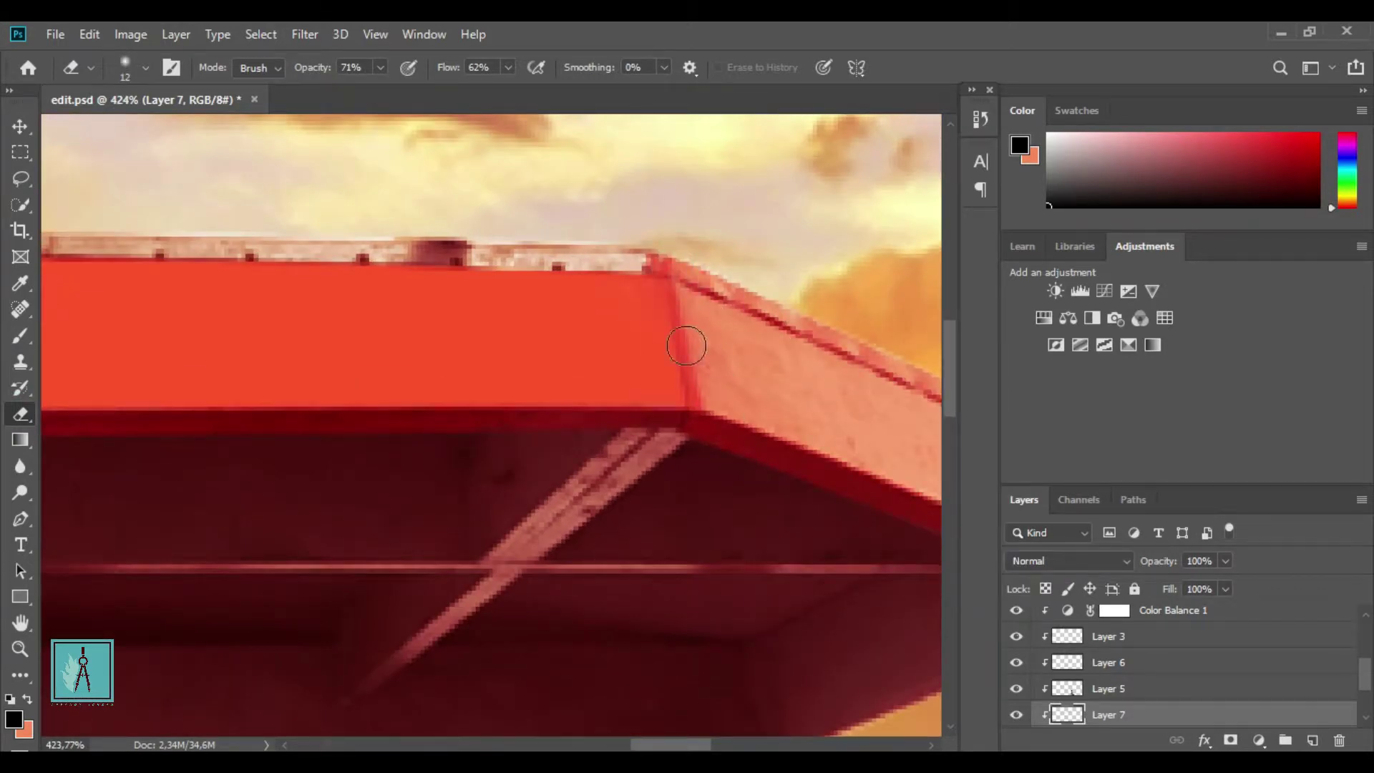
scroll(429, 265, "left", 5)
scroll(134, 244, "up", 1)
scroll(225, 357, "down", 3)
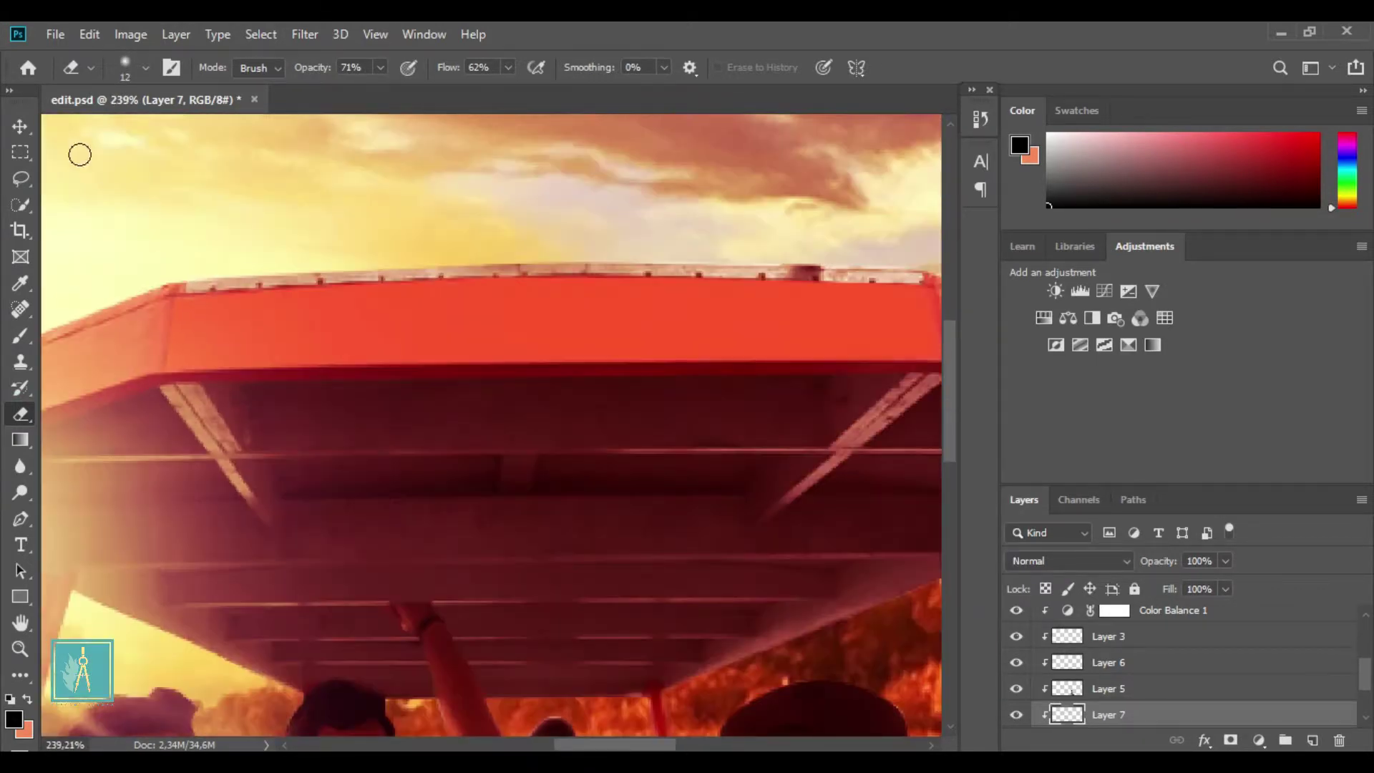
Skew the red roof strip so it follows the canopy's top edge
key("ctrl+t")
left_click_drag(164, 374, 158, 380)
left_click_drag(554, 275, 557, 284)
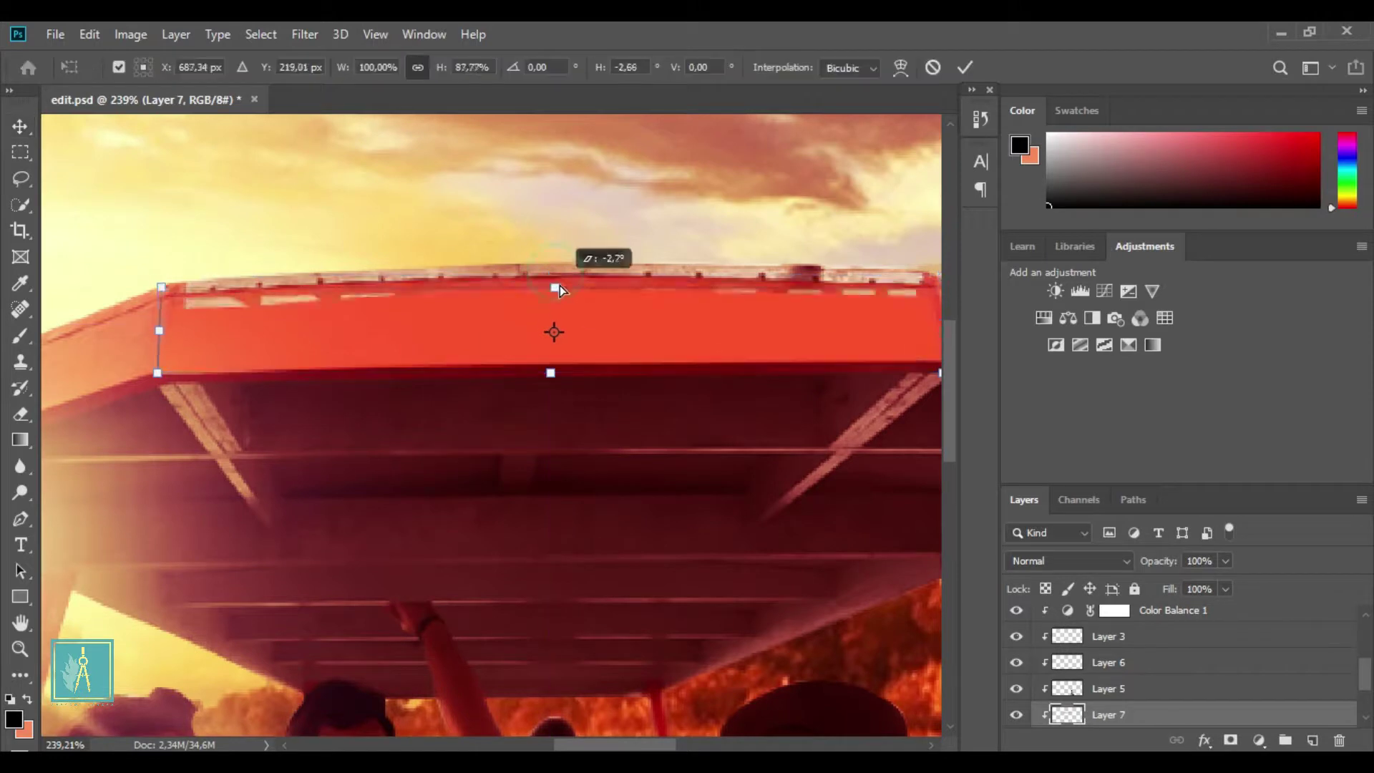
scroll(501, 322, "down", 1)
scroll(322, 286, "up", 2)
key("Return")
scroll(317, 143, "down", 3)
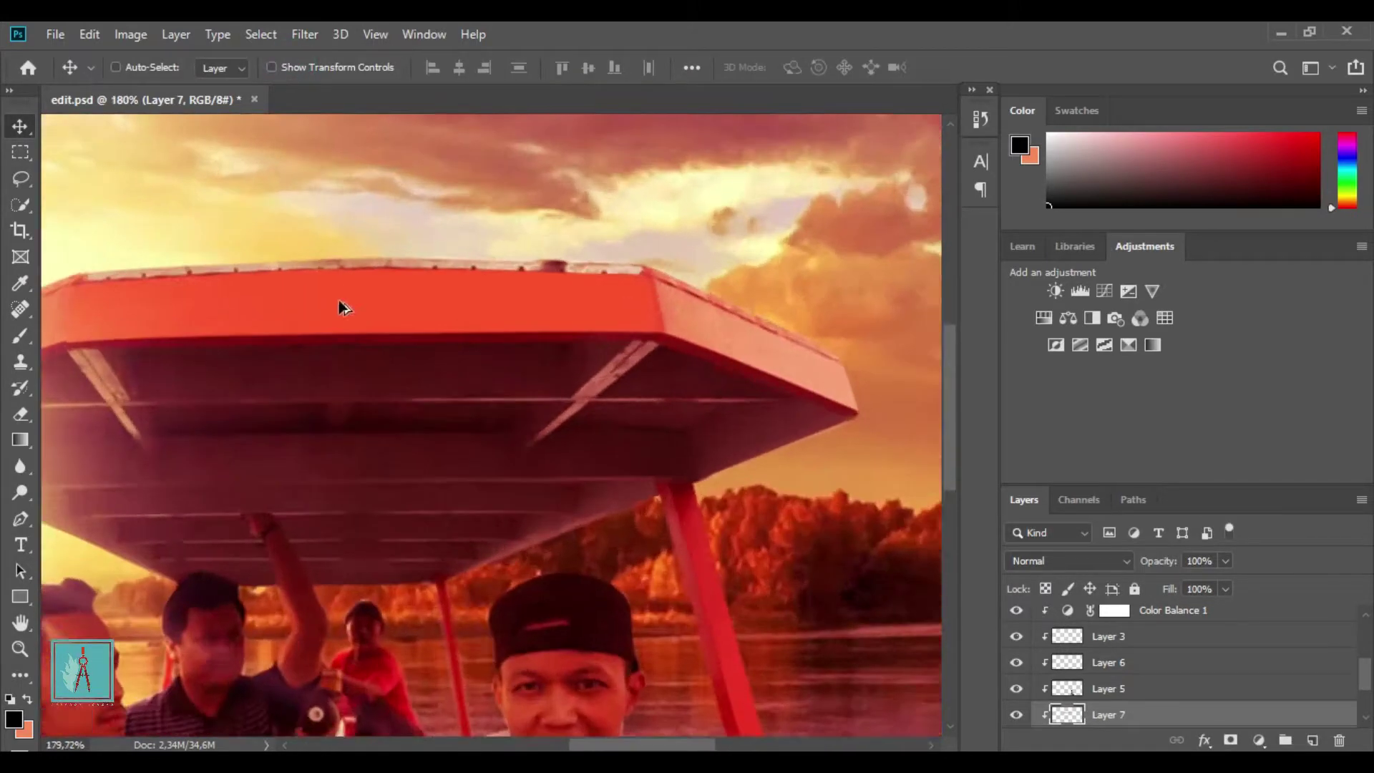
Shift the roof layer's colour balance toward cyan
key("ctrl+b")
left_click_drag(927, 451, 871, 451)
key("Return")
key("v")
scroll(552, 270, "down", 1)
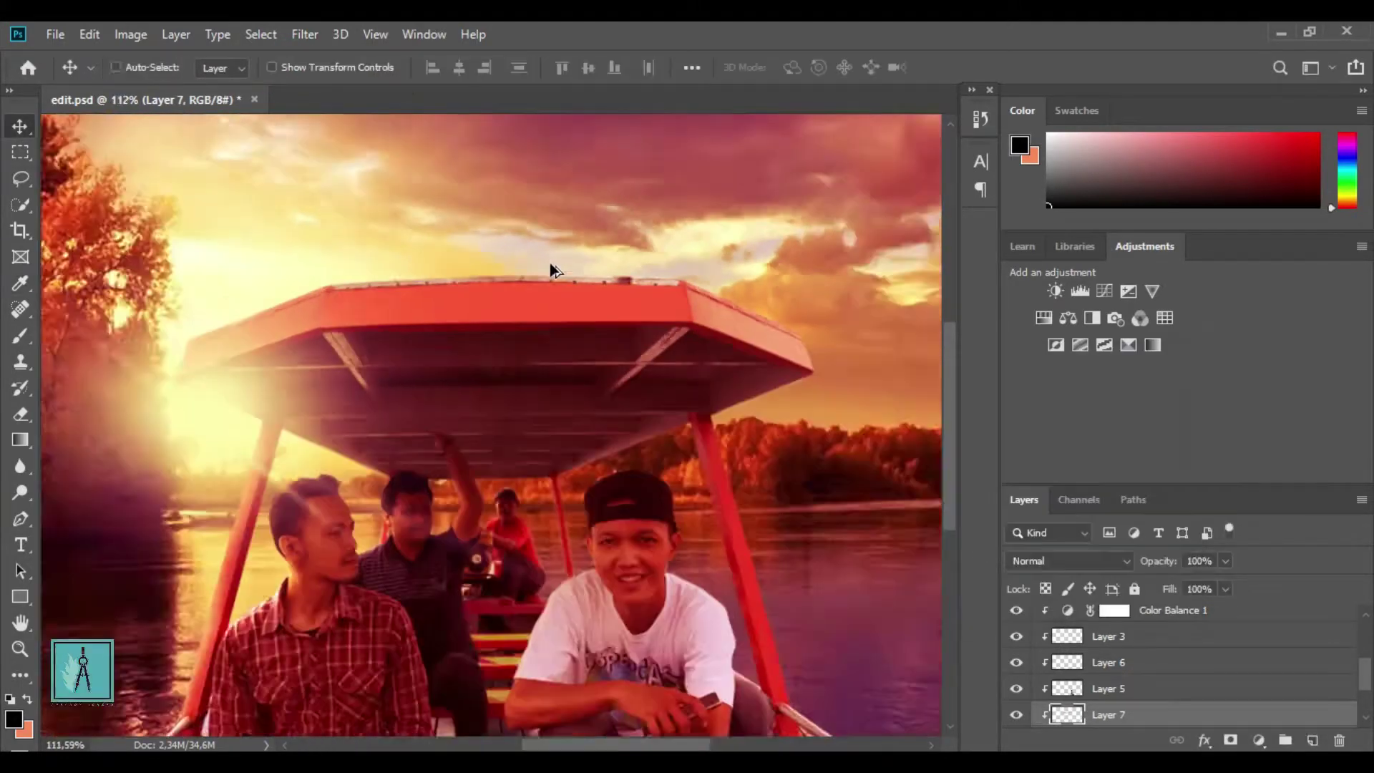
scroll(570, 373, "down", 2)
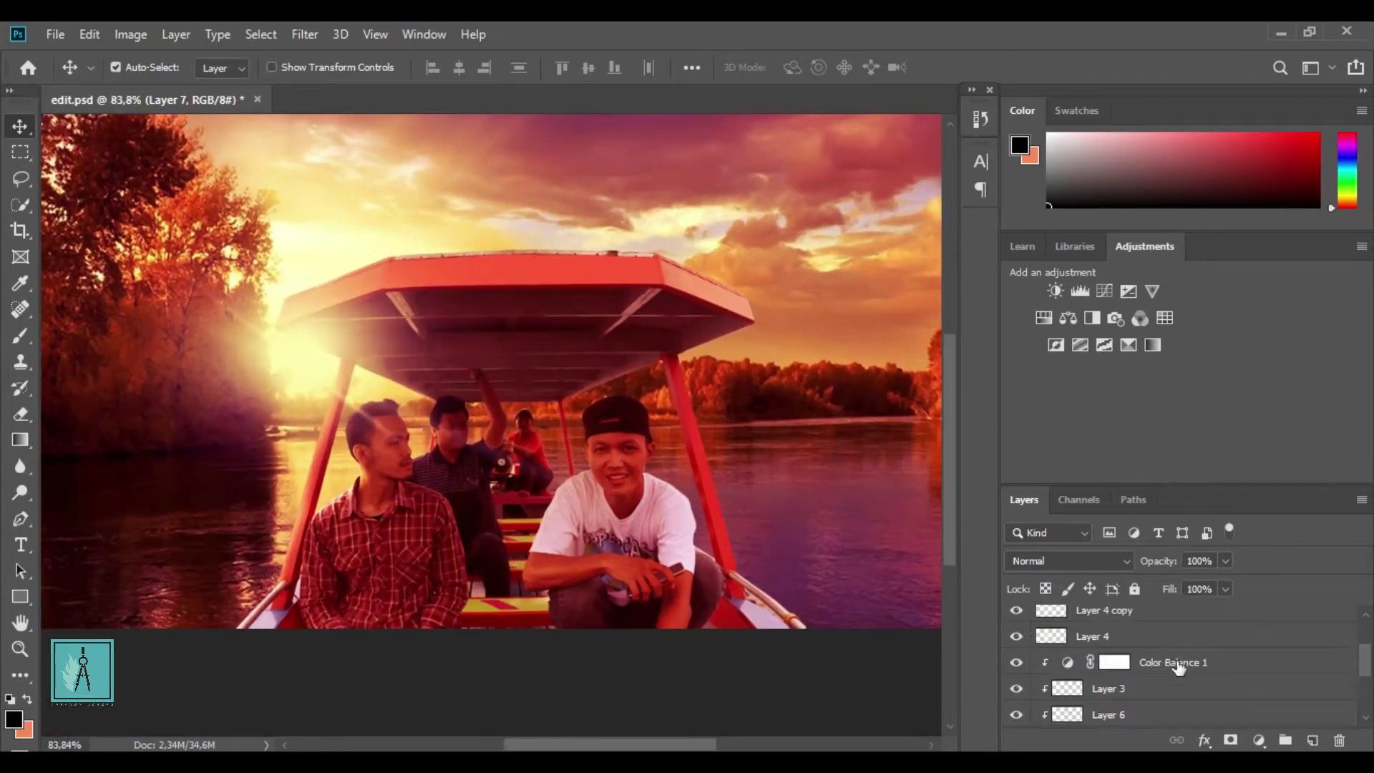
left_click(1258, 740)
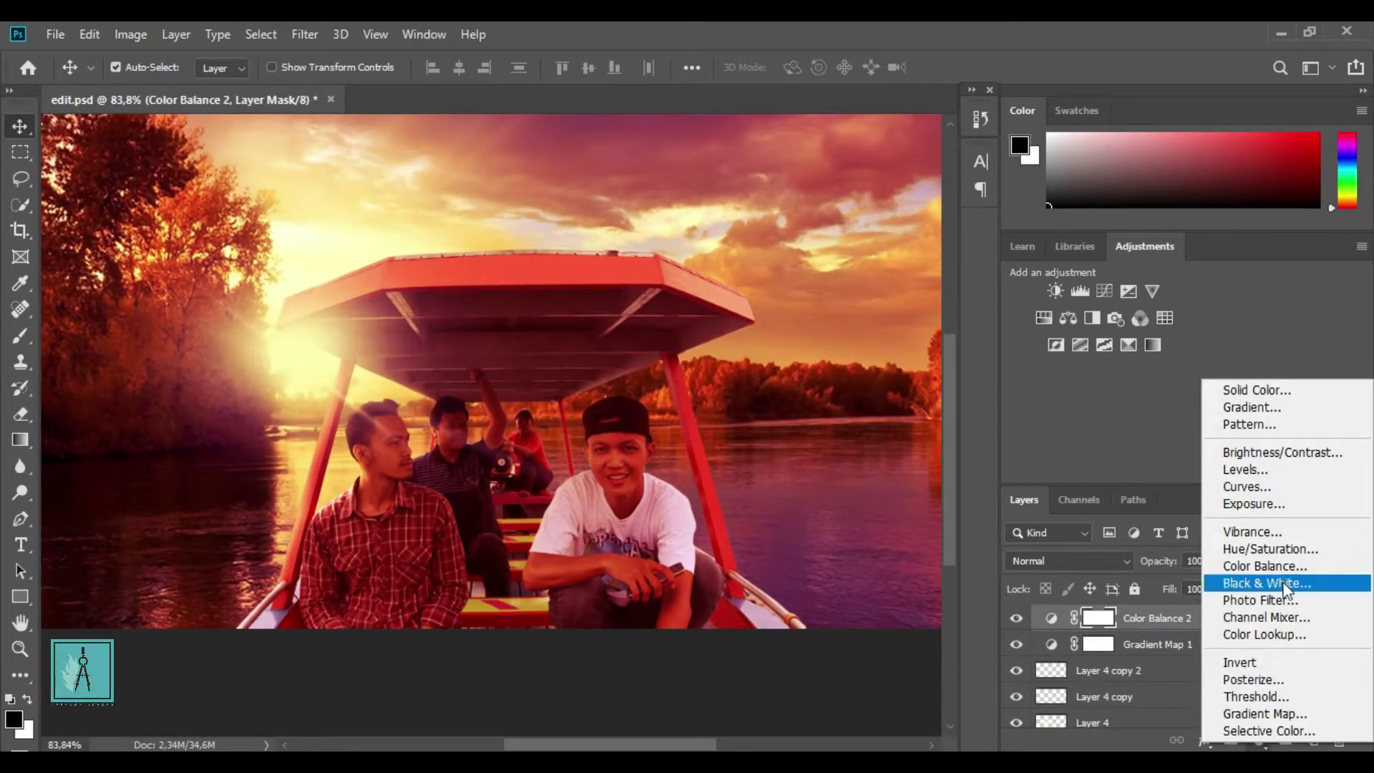
Try a Black & White layer in Overlay at 30%, then delete it
left_click(1286, 590)
mouse_move(780, 252)
left_mouse_down()
mouse_move(846, 291)
mouse_move(775, 331)
left_mouse_up()
left_click_drag(812, 374, 780, 394)
left_click(1069, 561)
left_click(1038, 487)
key("3")
left_click(1052, 617)
mouse_move(804, 252)
left_mouse_down()
mouse_move(899, 252)
mouse_move(845, 252)
left_mouse_up()
left_click_drag(834, 291, 804, 291)
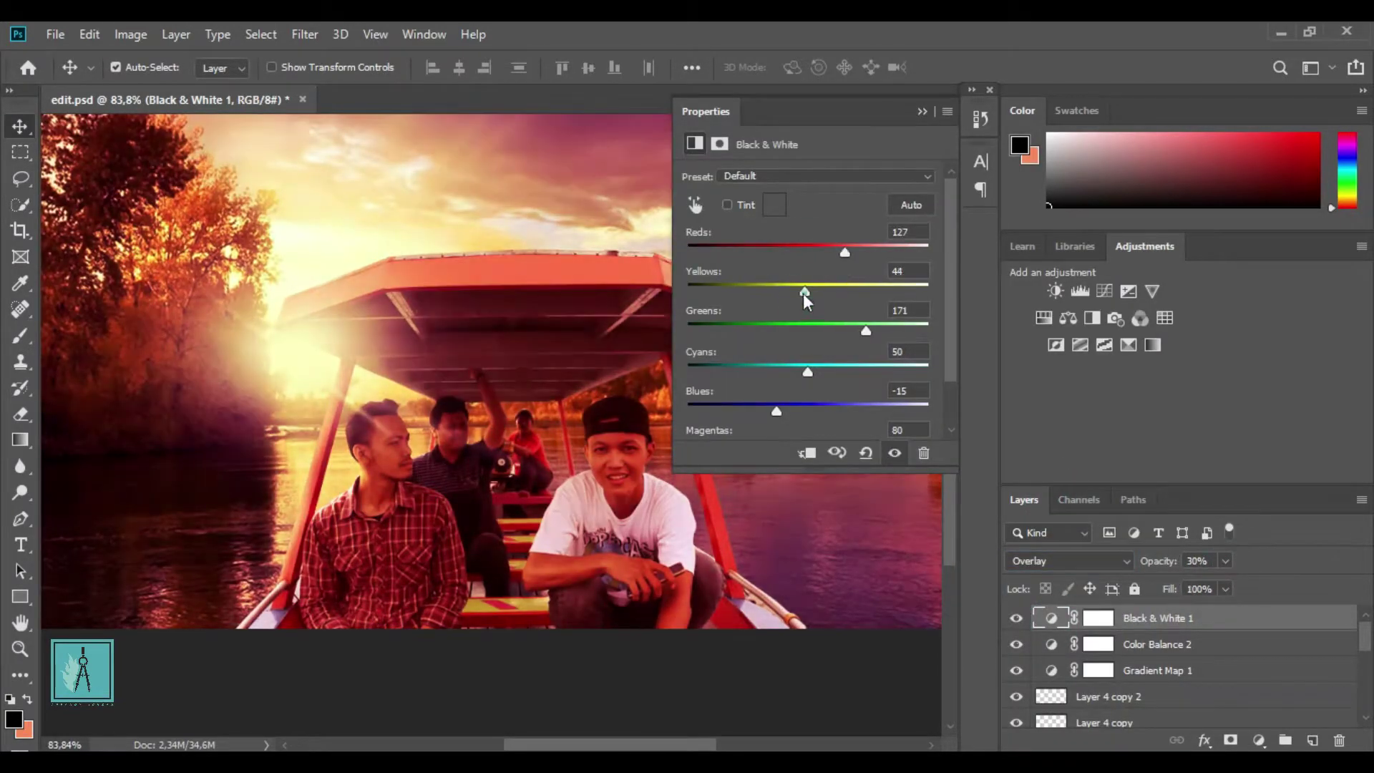
left_click(1160, 618)
key("Delete")
Add a Brightness/Contrast layer (brightness 43, contrast -22) in Overlay at 28% opacity
left_click(1259, 740)
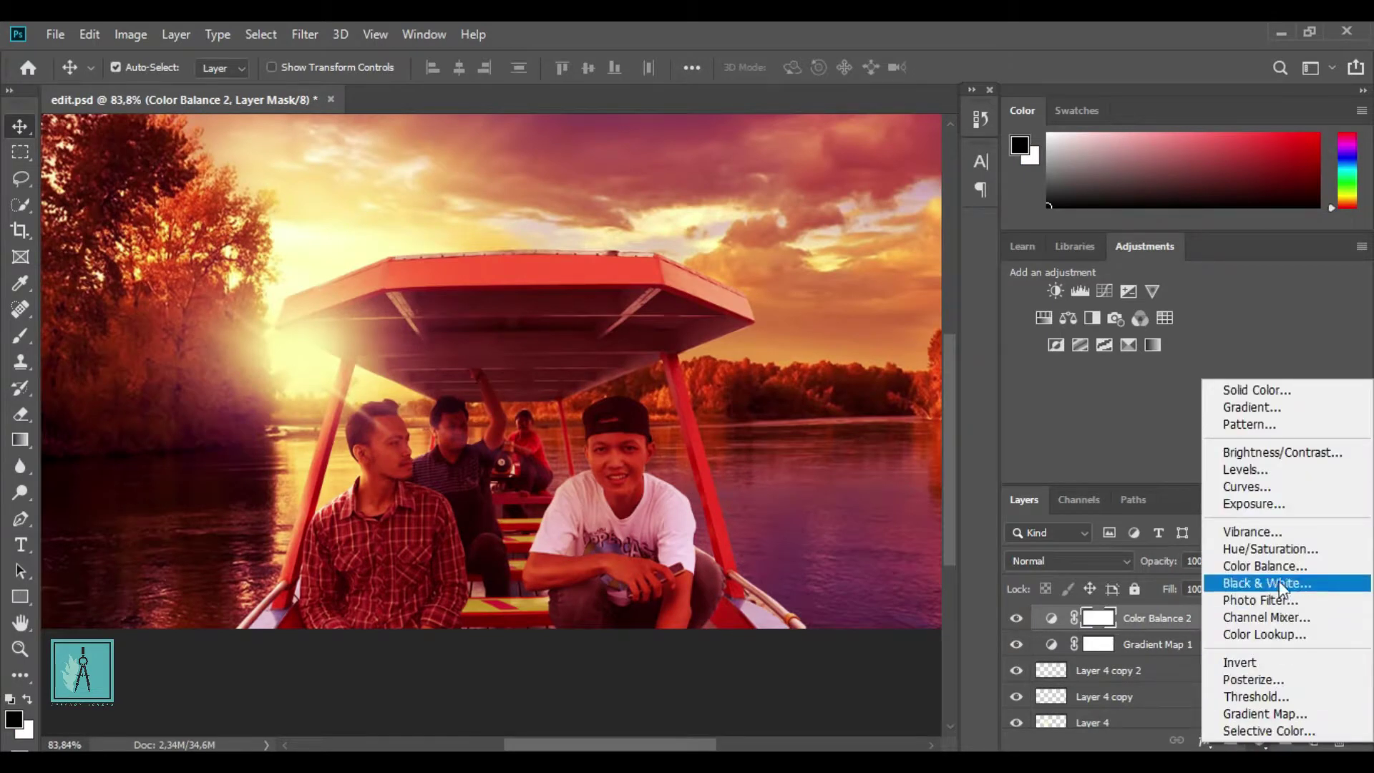
left_click(1281, 452)
left_click_drag(810, 227, 840, 227)
left_click_drag(807, 272, 755, 272)
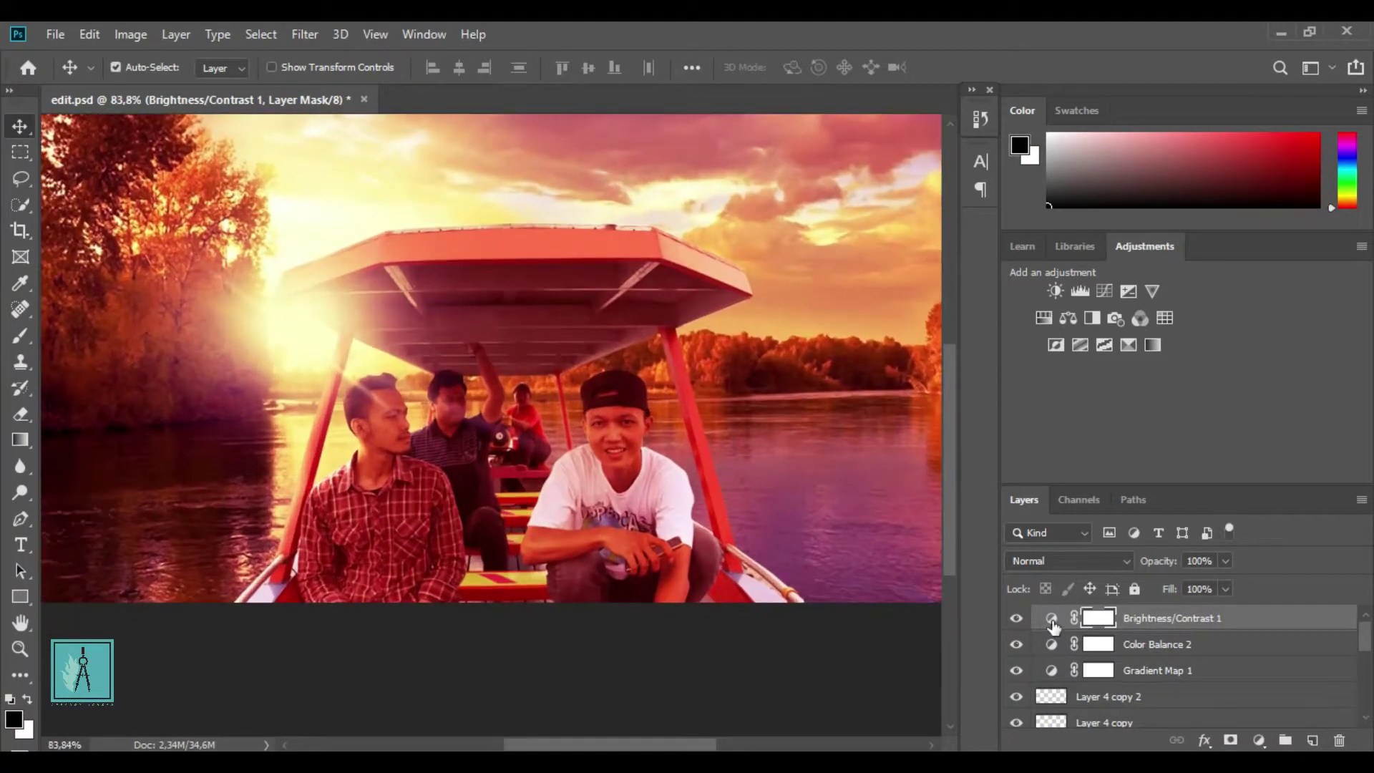
left_click_drag(793, 226, 818, 225)
left_click(1117, 560)
left_click(1060, 466)
left_click_drag(1225, 561, 1149, 585)
Lower the brightness to -46 and return the layer to Normal blending at 28%
left_click(980, 118)
left_click_drag(849, 232, 770, 233)
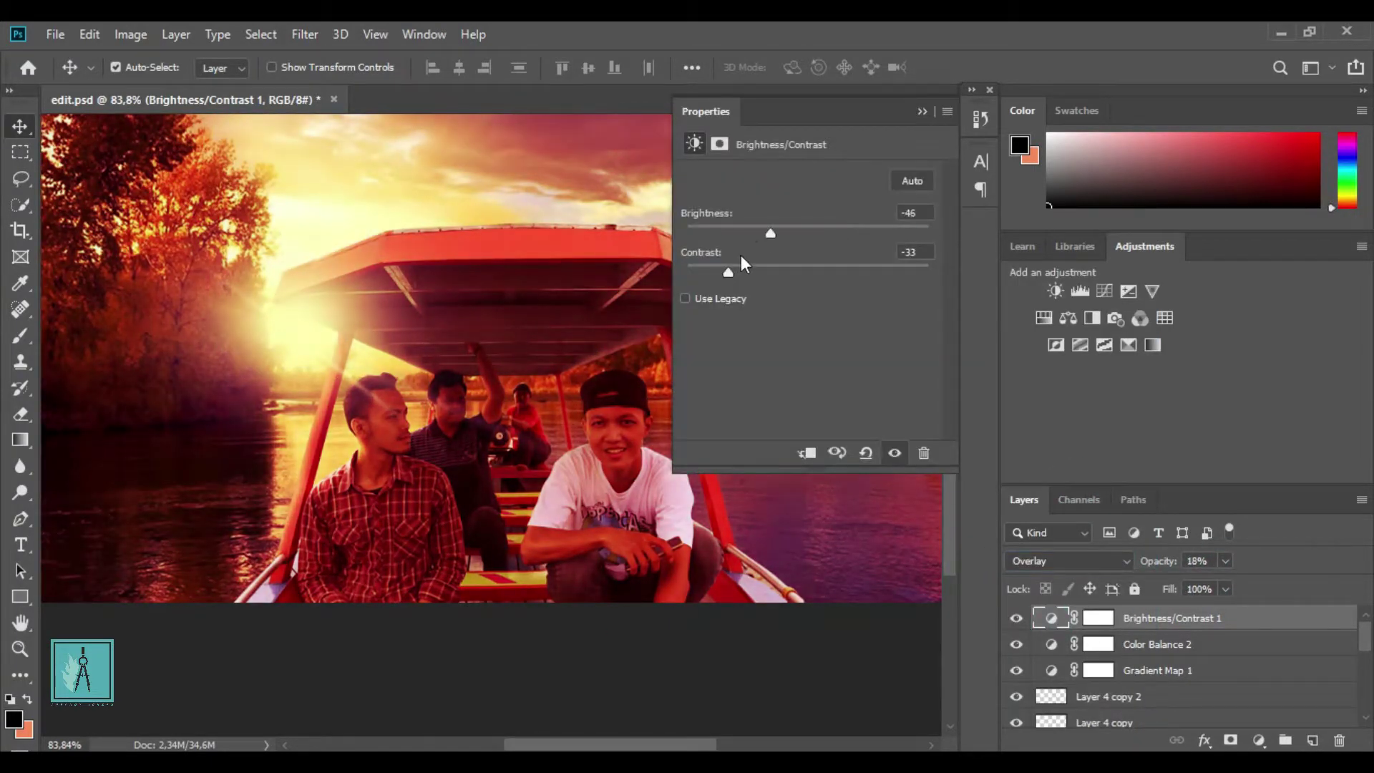
left_click(922, 111)
left_click(1067, 560)
left_click(1038, 269)
left_click(981, 118)
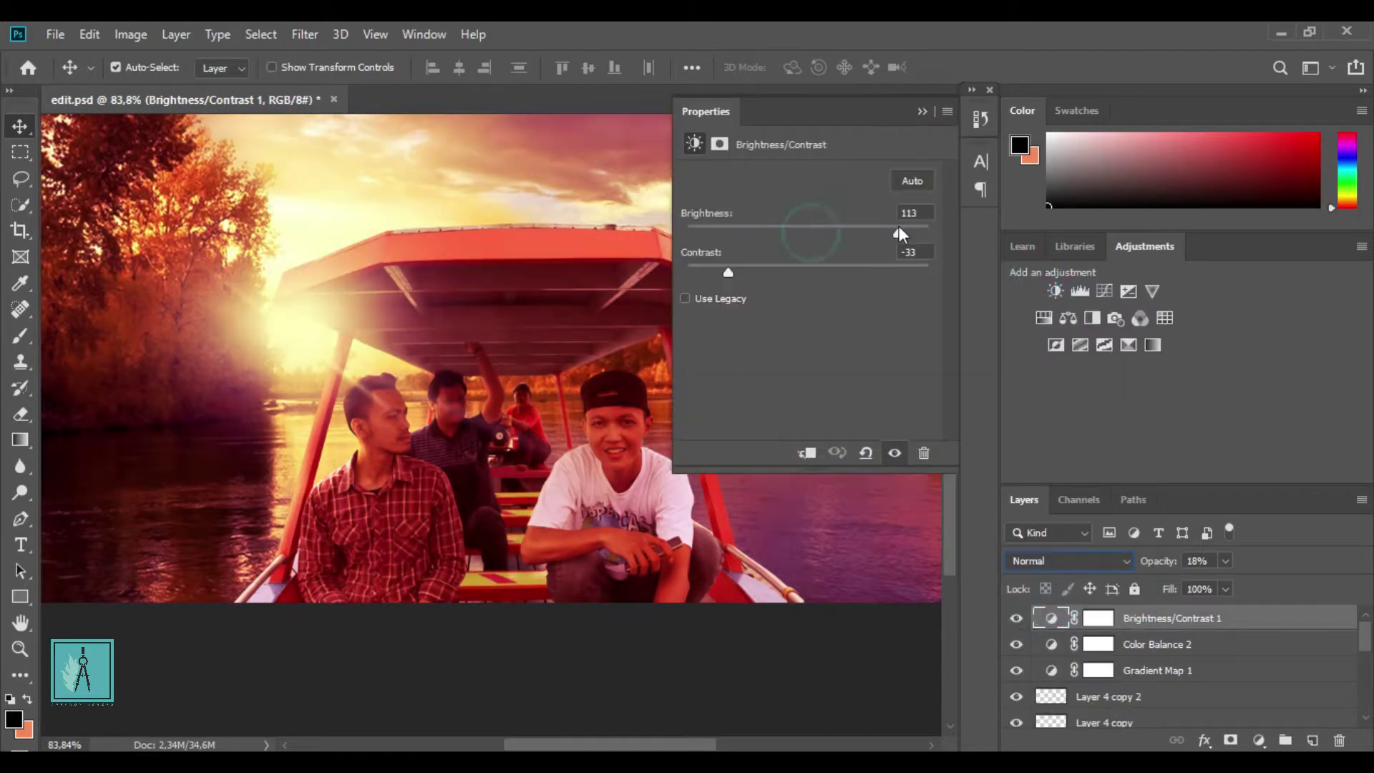
left_click(922, 111)
left_click_drag(1274, 586, 1247, 586)
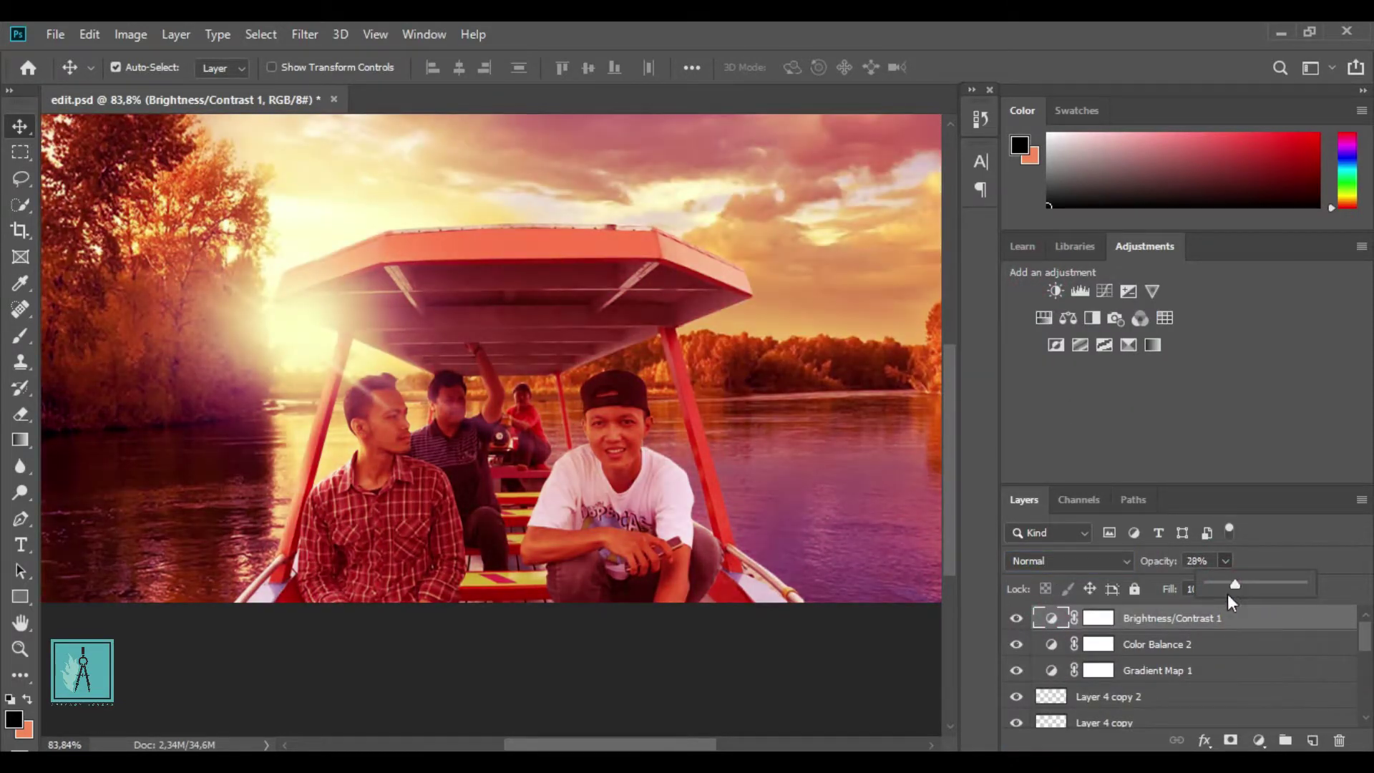
Retune Color Balance 2's midtones to +25, -60, -16
left_click(1152, 670)
double_click(1052, 644)
mouse_move(844, 290)
left_mouse_down()
mouse_move(766, 288)
mouse_move(762, 255)
left_mouse_up()
left_click_drag(805, 220, 802, 221)
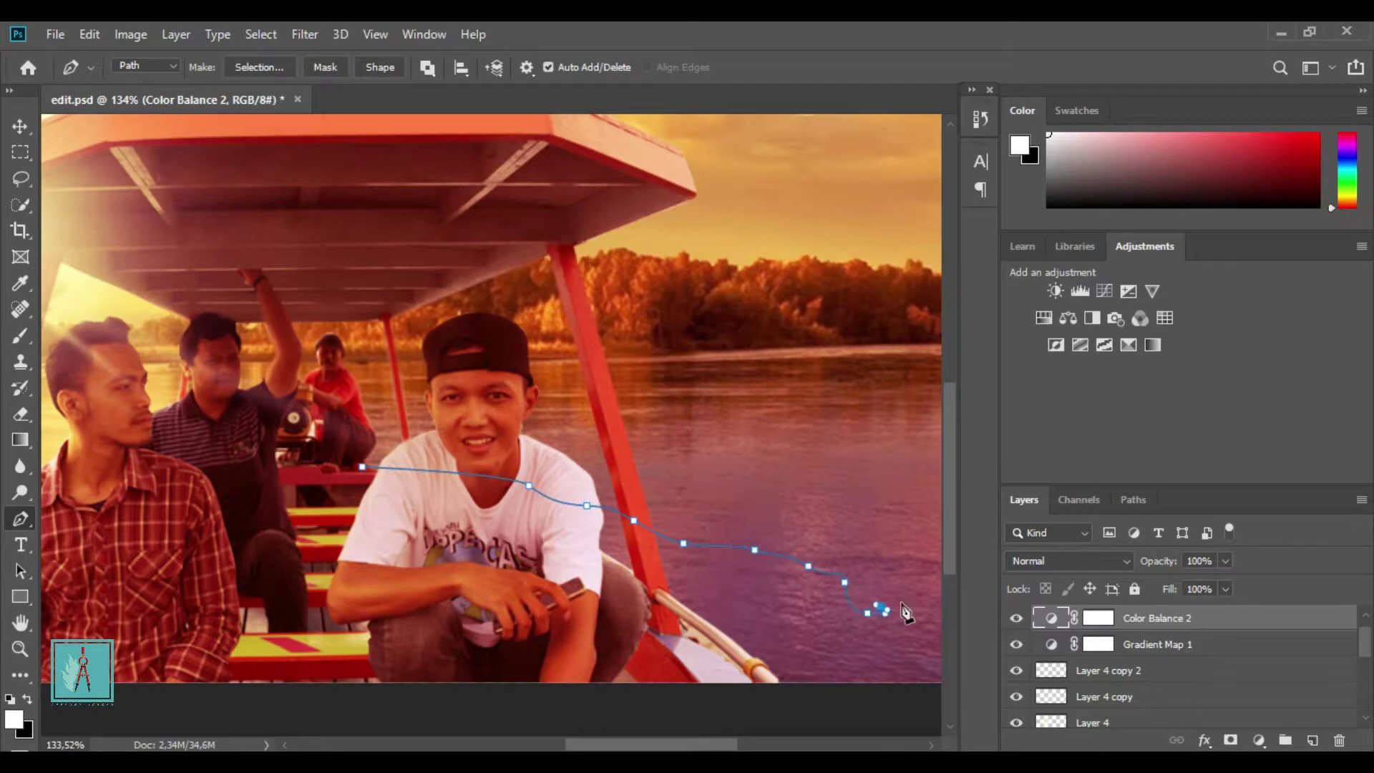
Close the boat-shadow path across the water and convert it into a selection
scroll(906, 612, "down", 3)
left_click(923, 680)
right_click(591, 598)
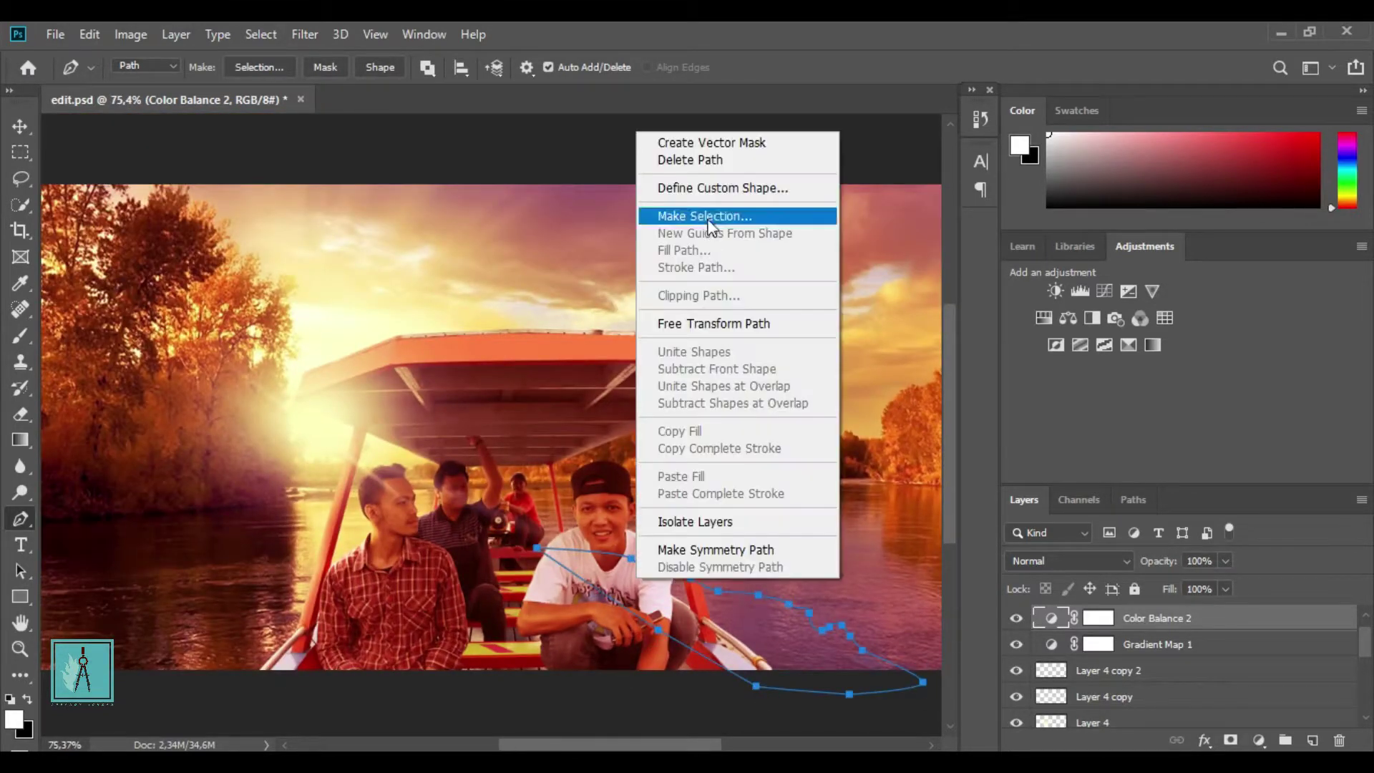
left_click(706, 215)
key("Return")
Fill the selection with black on a new Layer 8 above Layer 2, then deselect
left_click(1160, 680)
key("ctrl+shift+n")
key("Return")
key("ctrl+BackSpace")
key("ctrl+d")
scroll(698, 644, "down", 2)
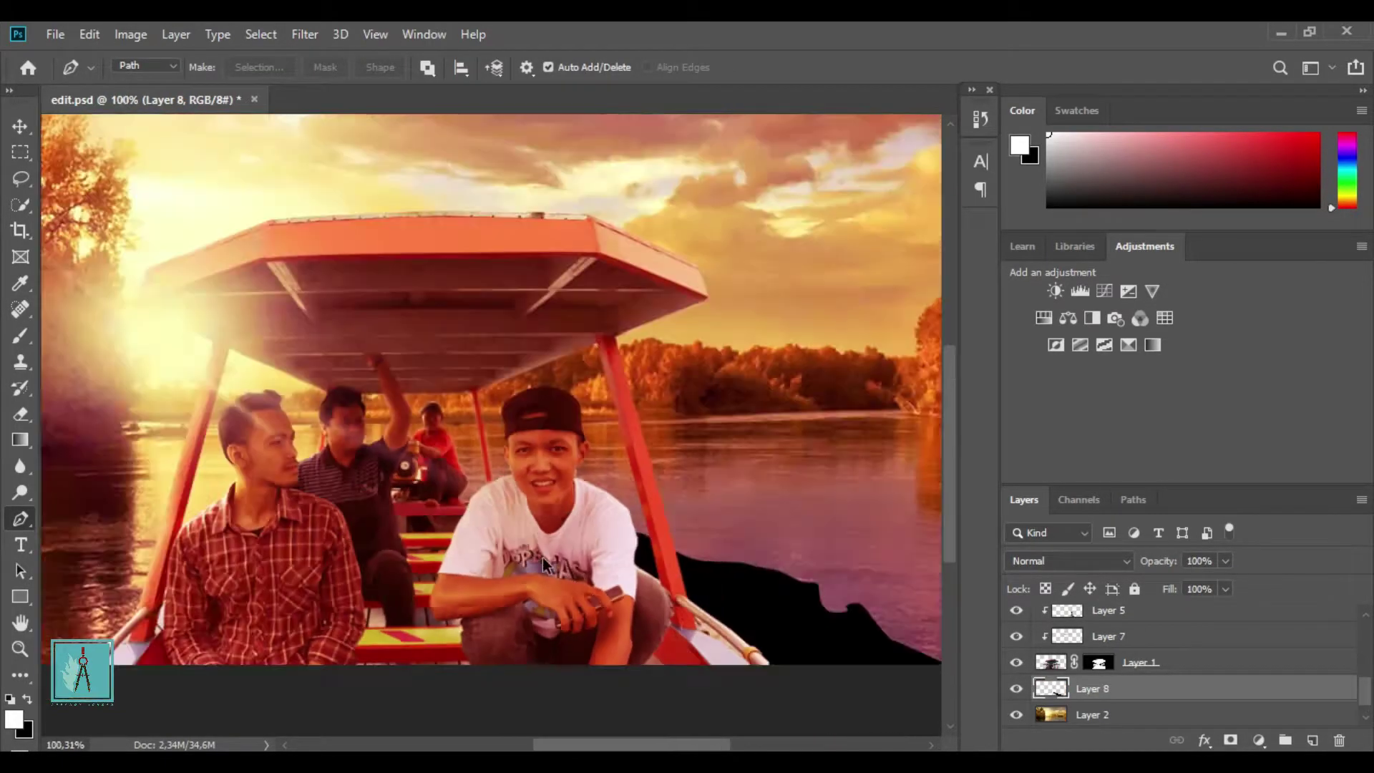
Apply the Ripple and Wind filters to the black shadow shape
left_click(305, 33)
left_click(600, 358)
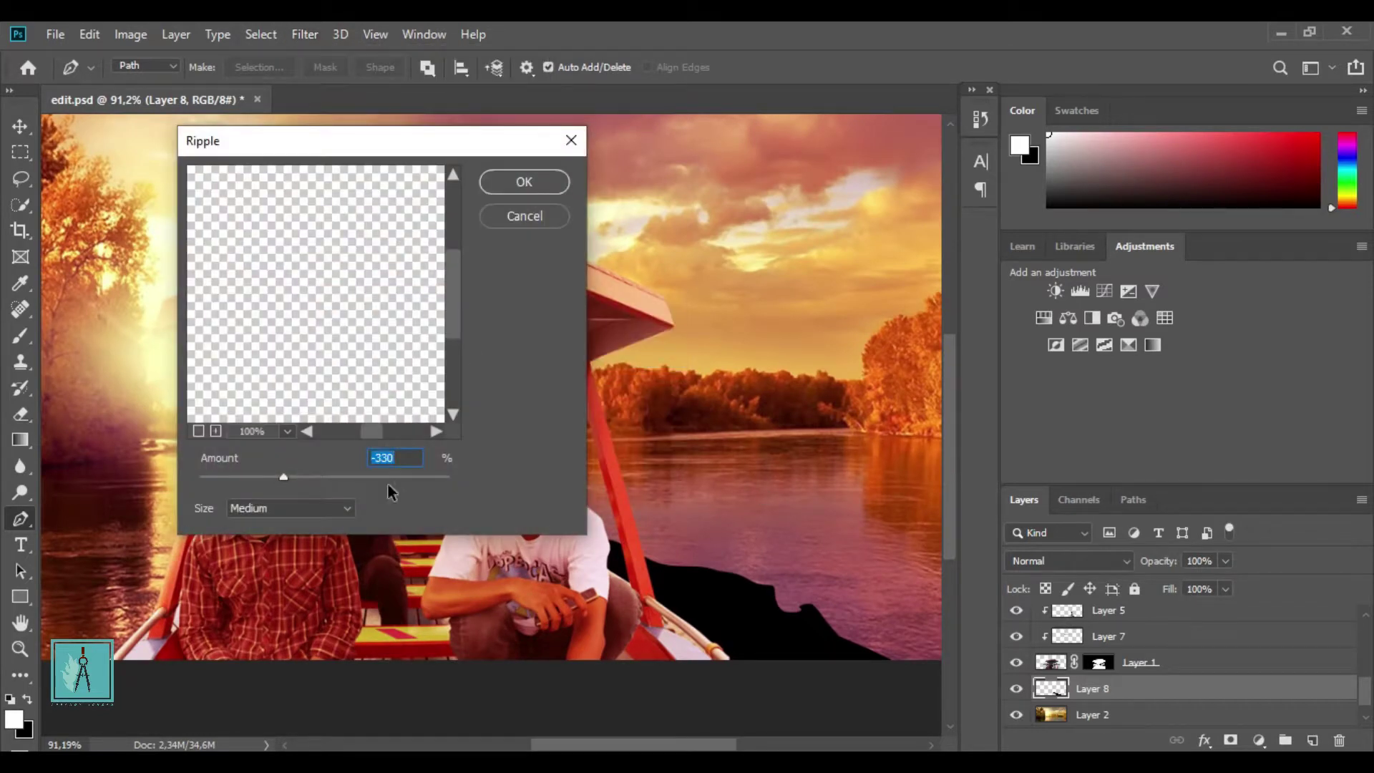
left_click(513, 187)
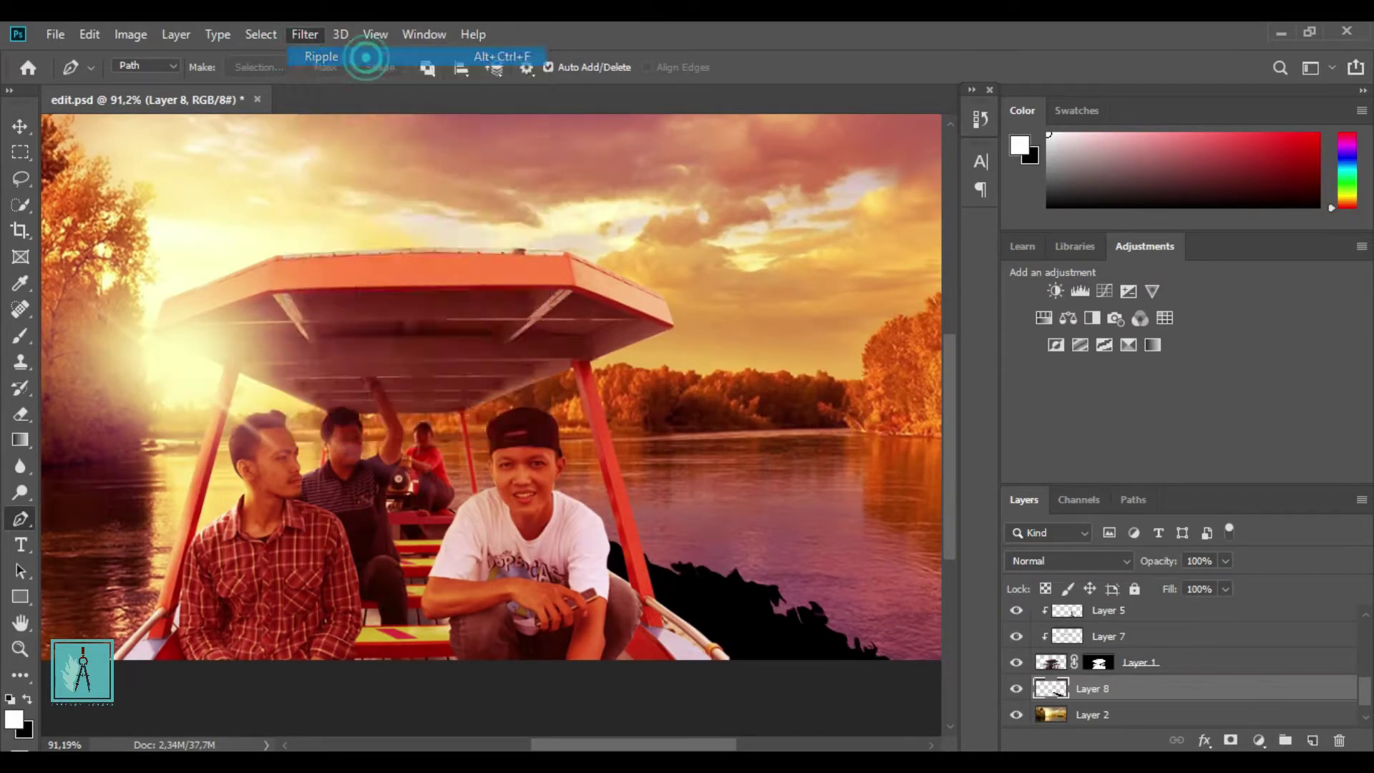
left_click(305, 34)
left_click(617, 552)
left_click(846, 169)
Blend the shadow layer as Overlay and lower its opacity
key("v")
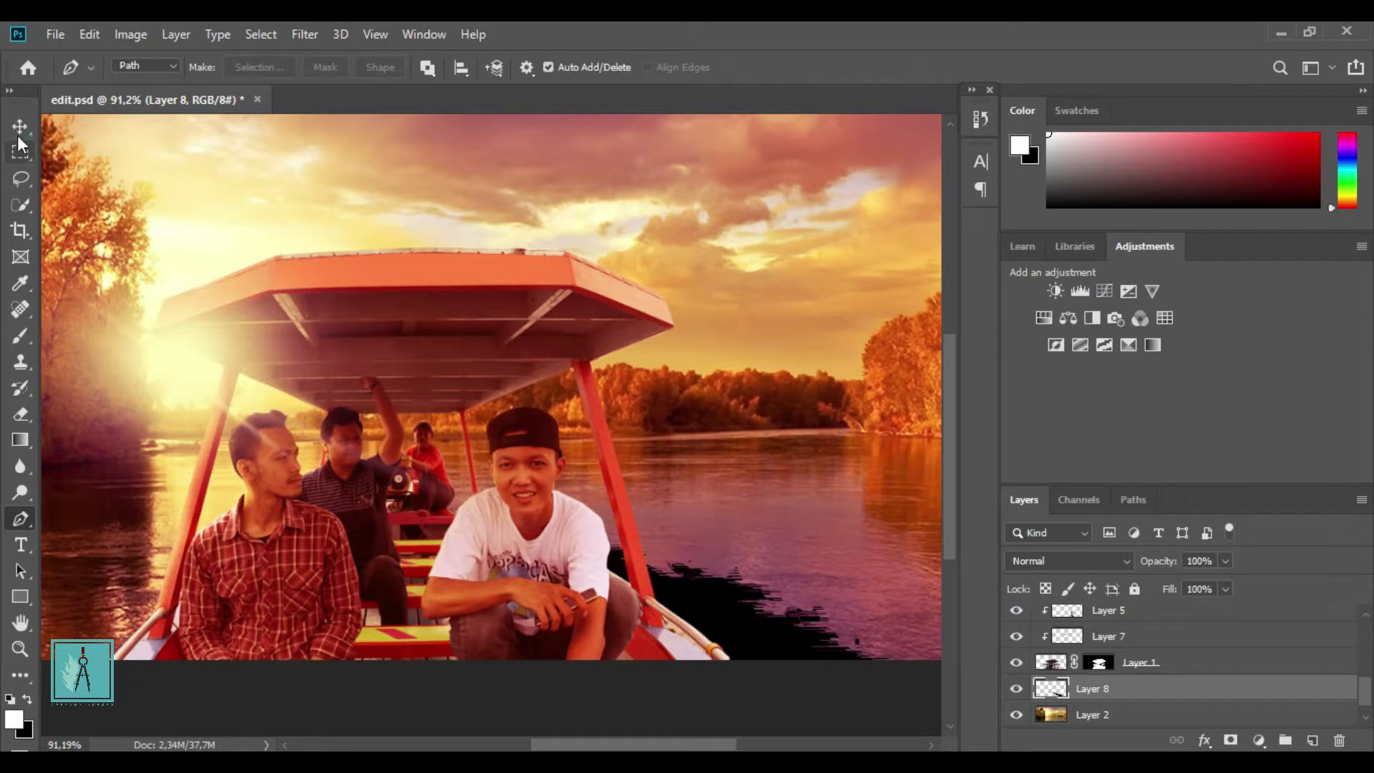
left_click(1069, 561)
left_click(1031, 494)
left_click_drag(1225, 560, 1171, 586)
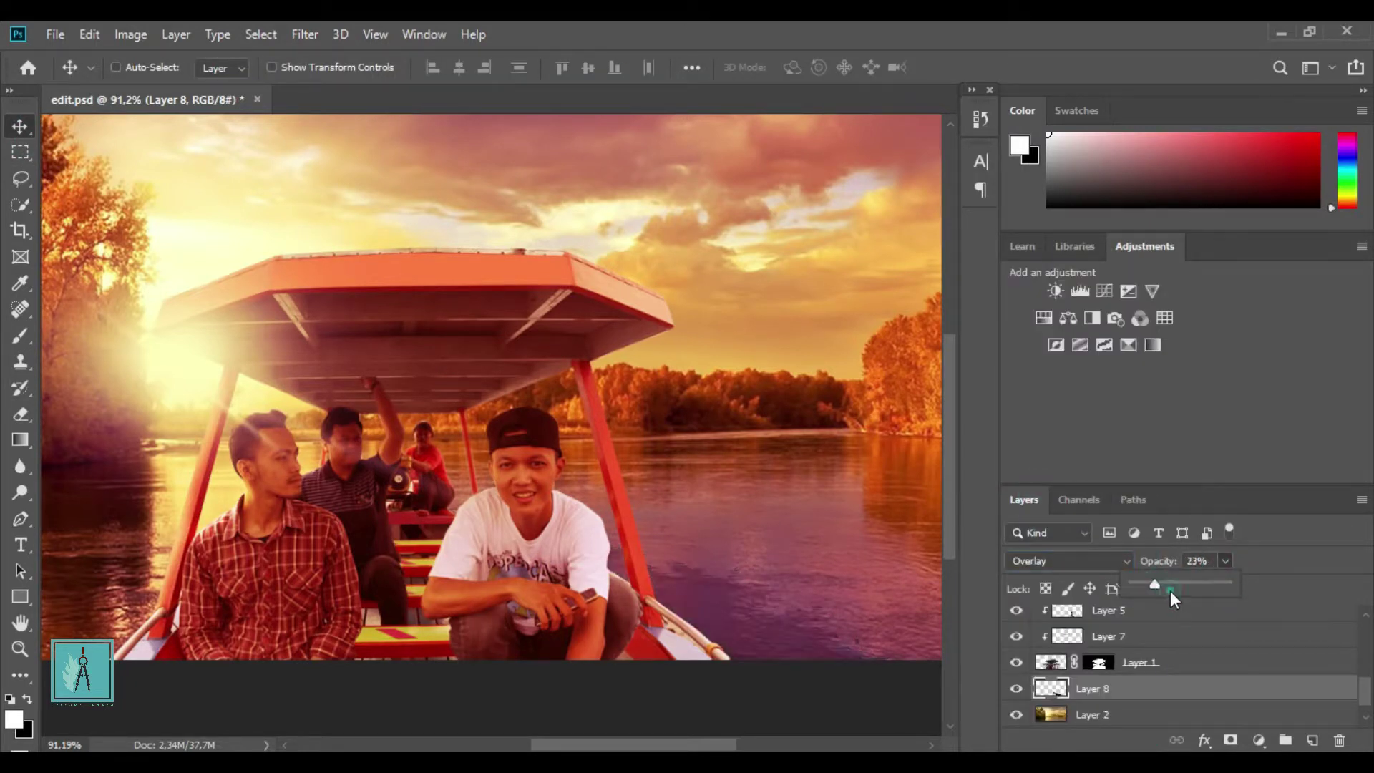
Soften the shadow with a 2-pixel Gaussian Blur
left_click(305, 34)
left_click(623, 339)
left_click_drag(546, 441, 555, 442)
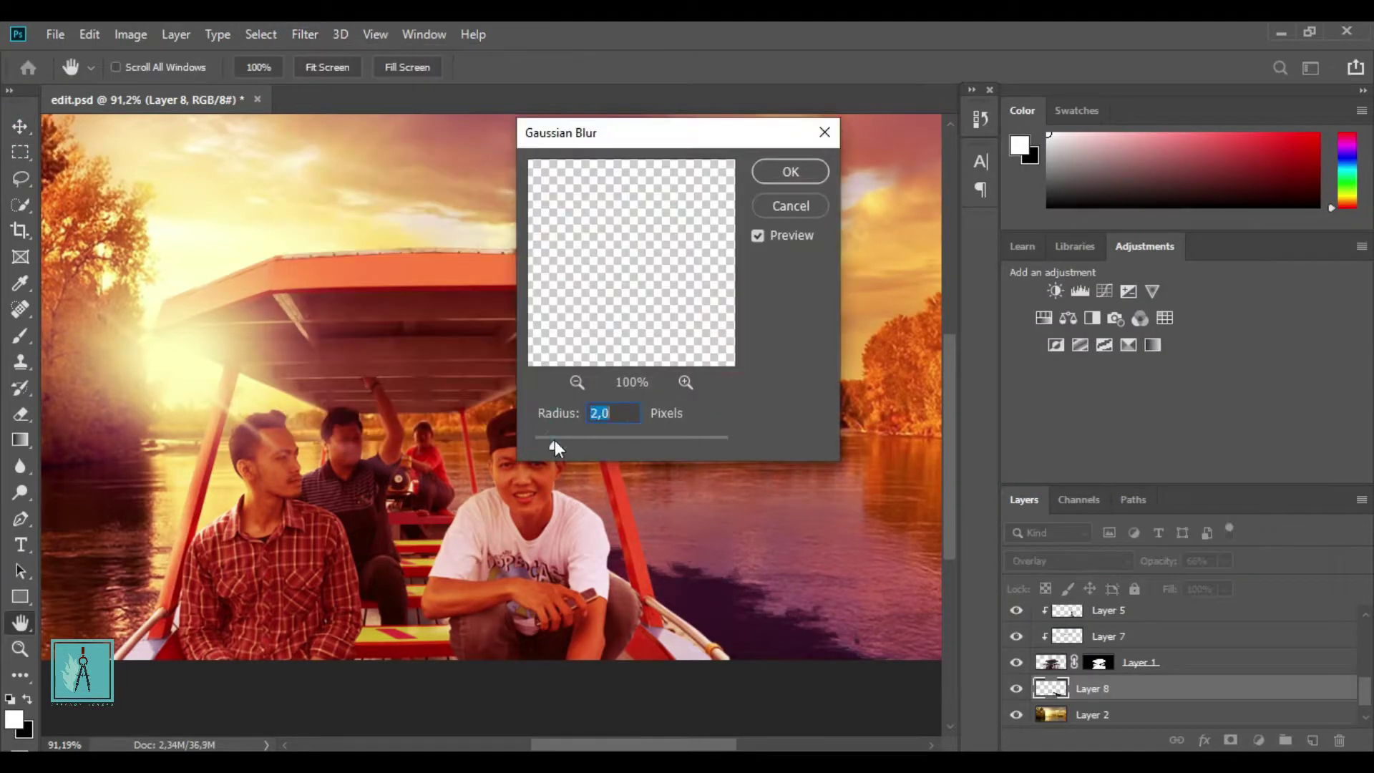
left_click(791, 171)
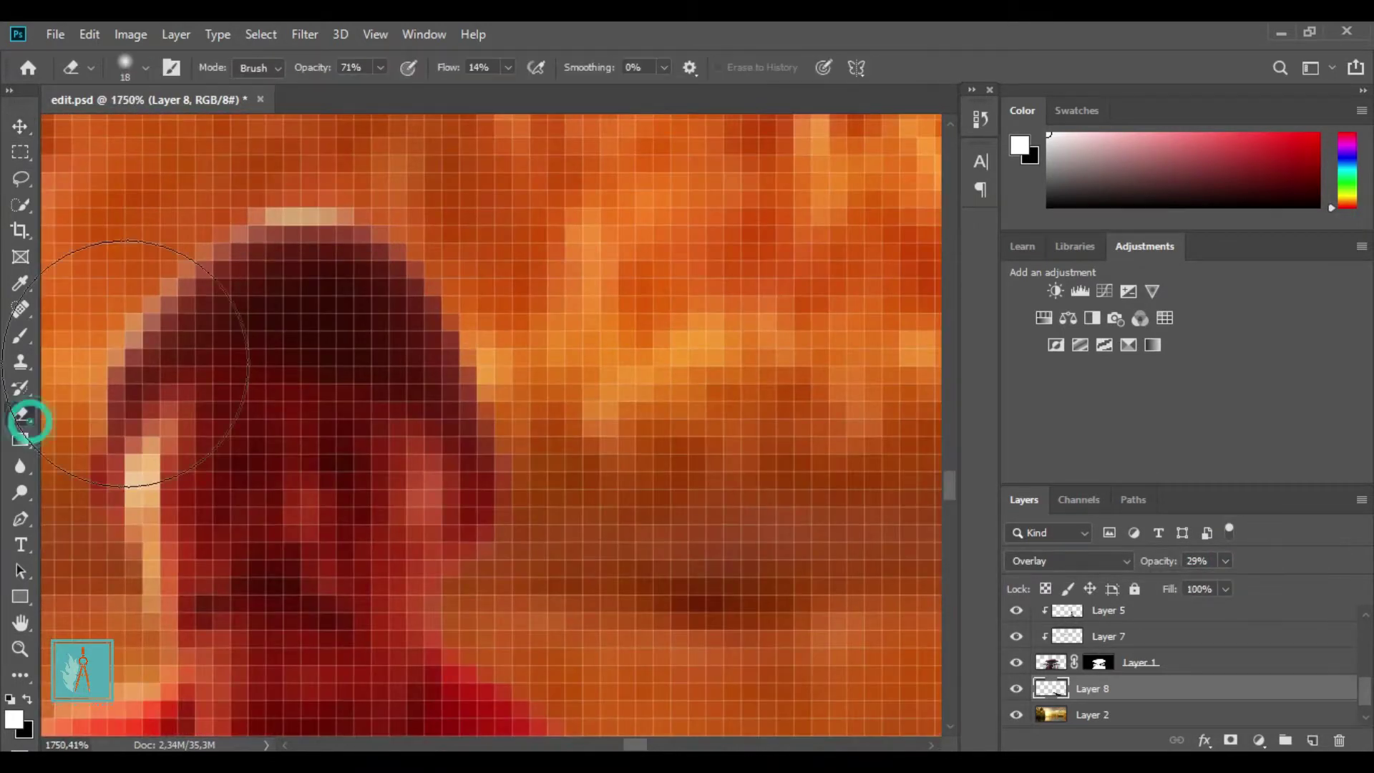
Set the eraser size to 1 and select Layer 1's mask
right_click(282, 233)
type("1")
key("Return")
left_click(351, 327)
Paint Layer 1's mask with a small Brush along the man's face edge
left_click(20, 336)
right_click(314, 300)
key("Escape")
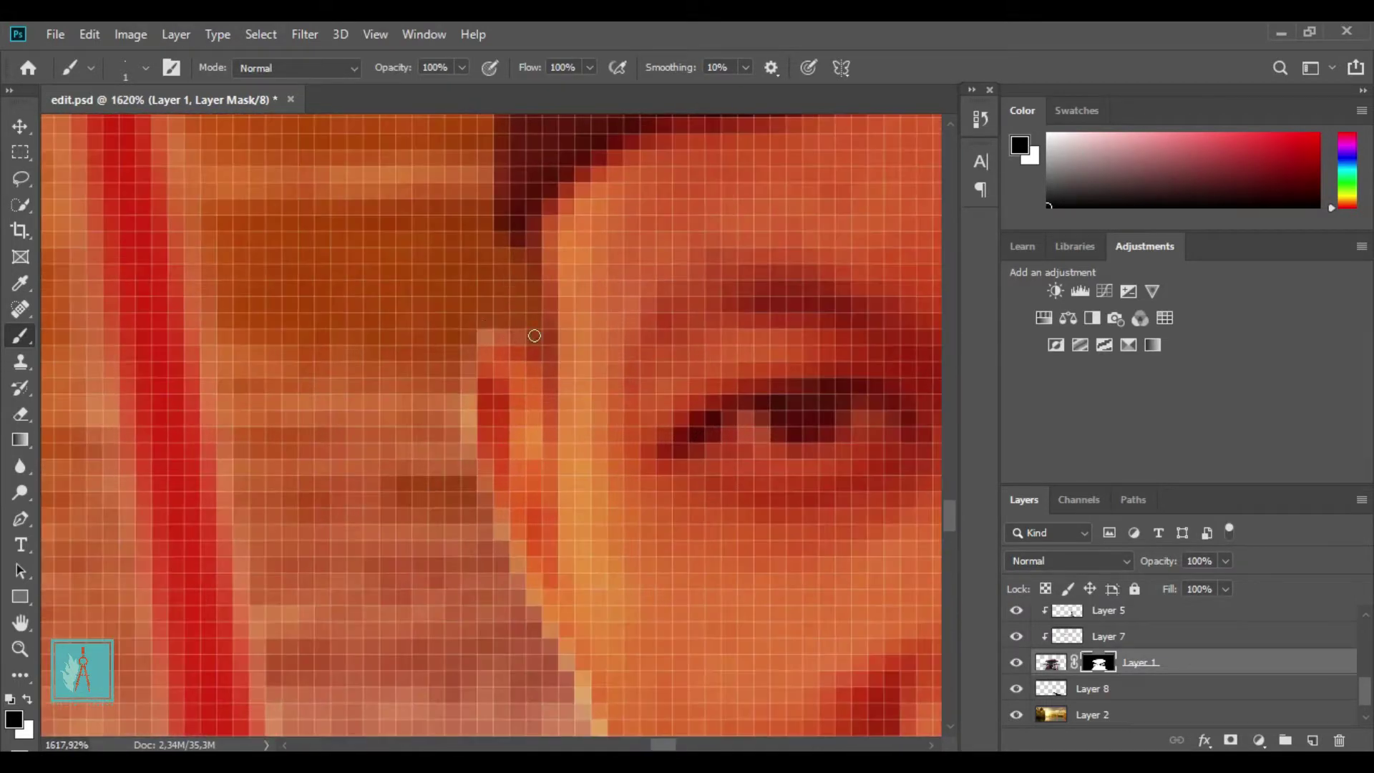
scroll(555, 552, "down", 3)
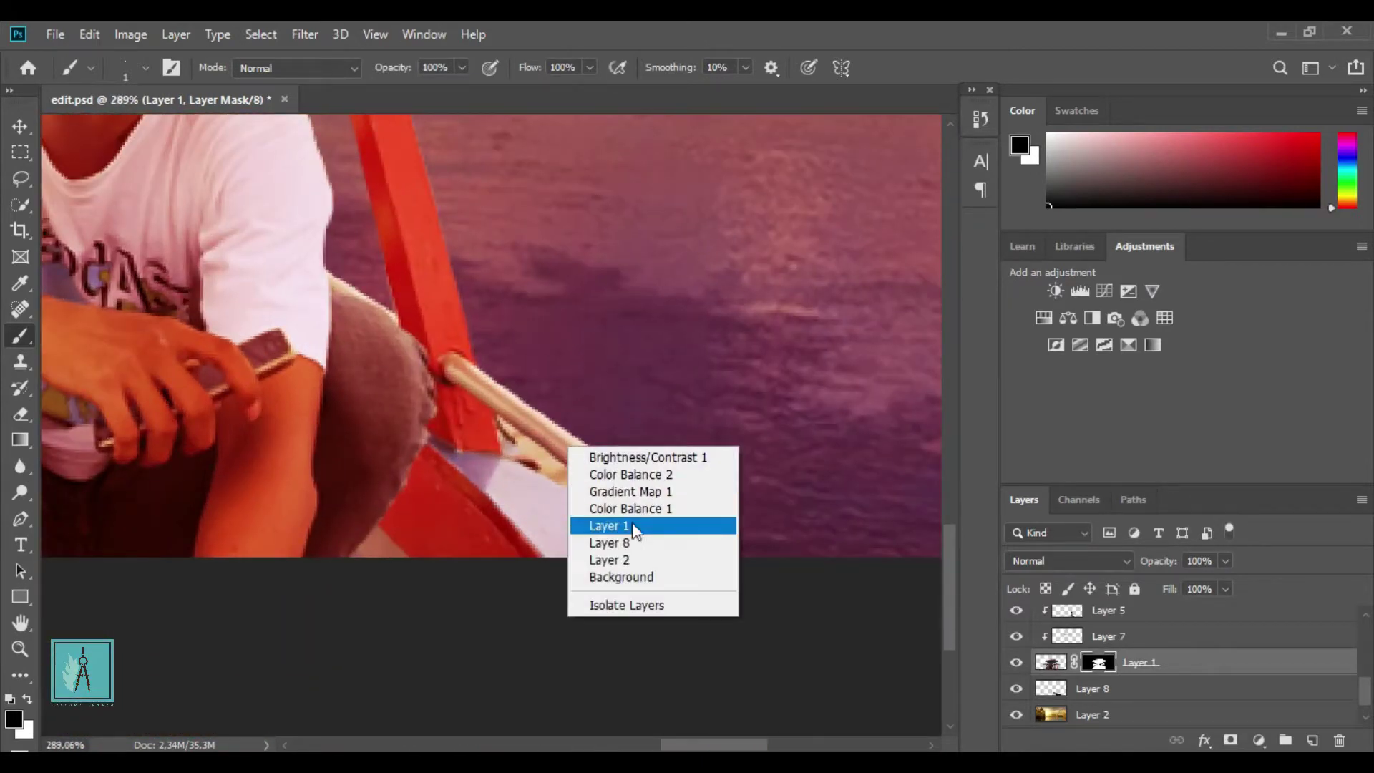
Paint a pale yellow highlight on clipped Layer 9, set to Overlay at 66% opacity
key("Return")
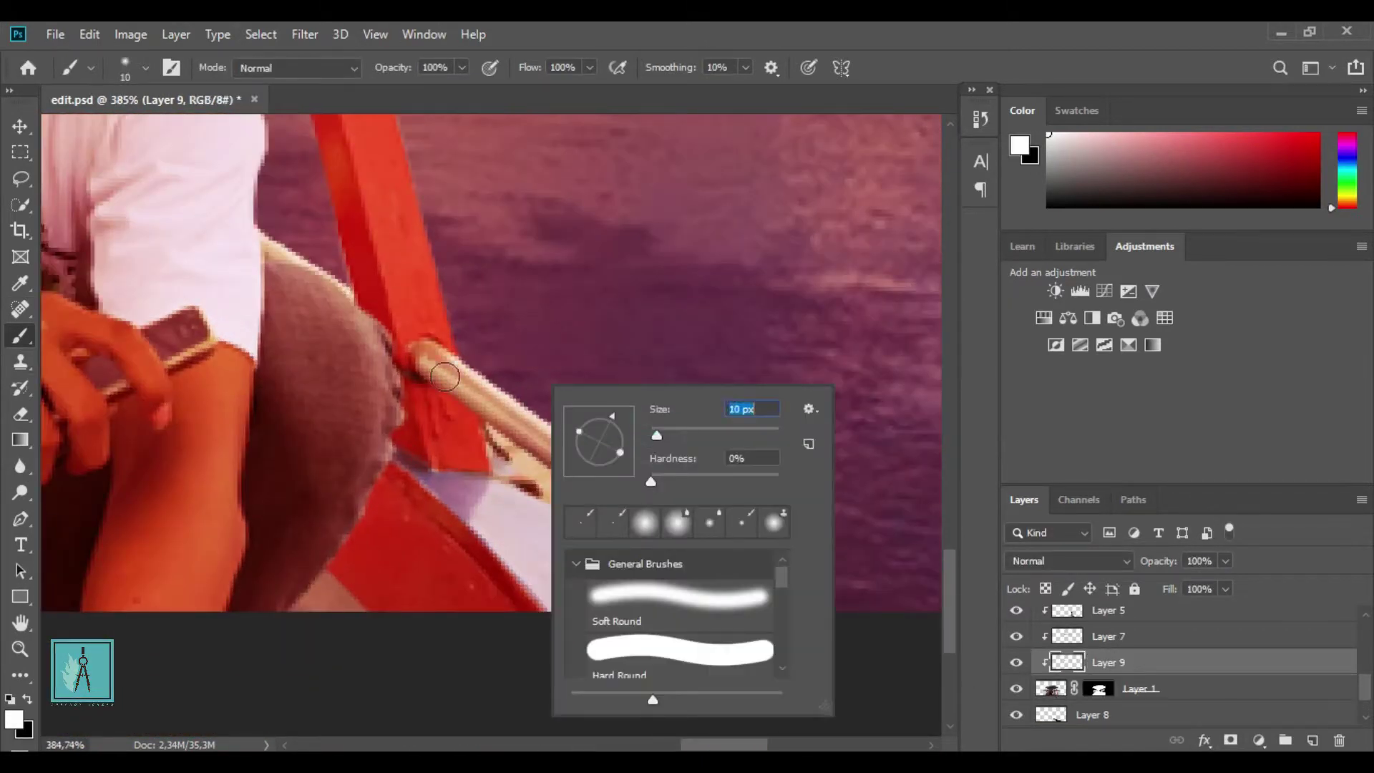
left_click(879, 152)
key("b")
left_click_drag(423, 357, 471, 396)
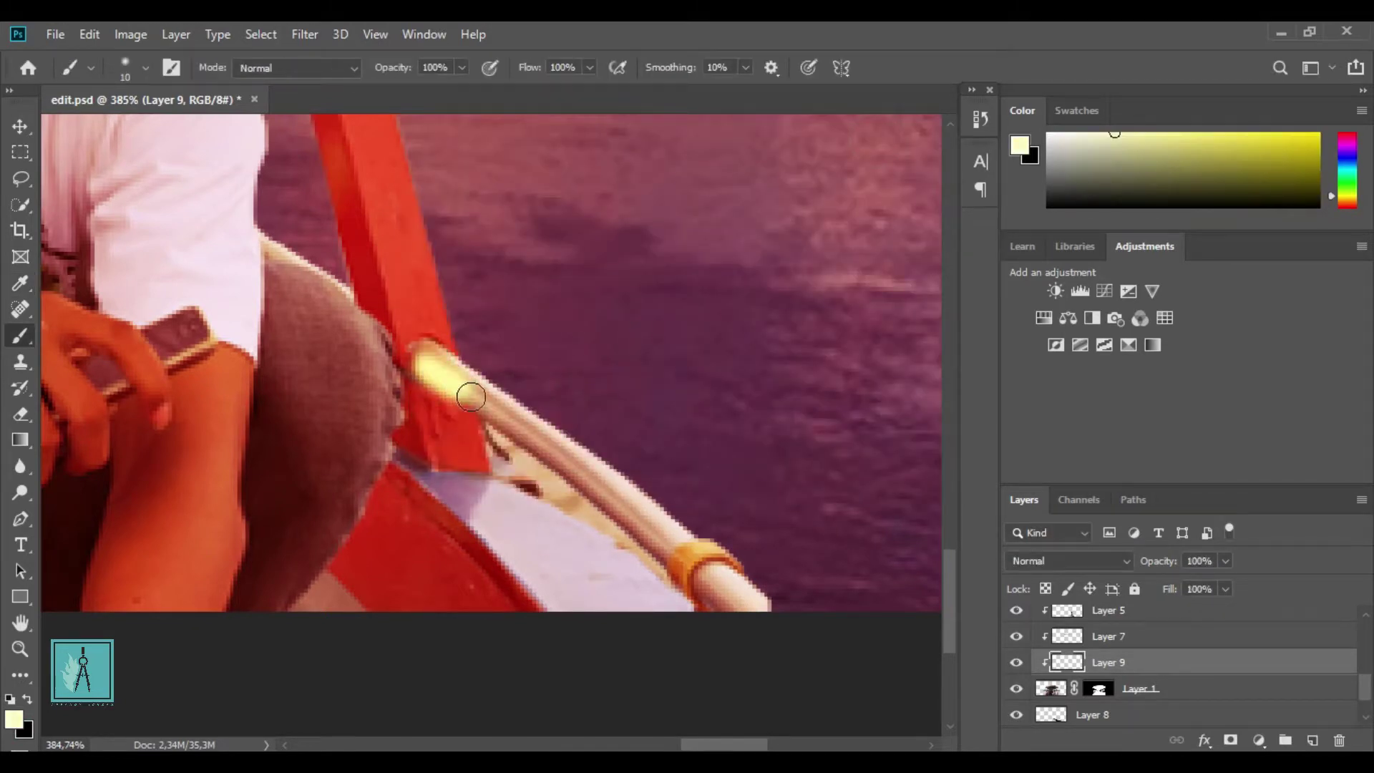
left_click(1068, 561)
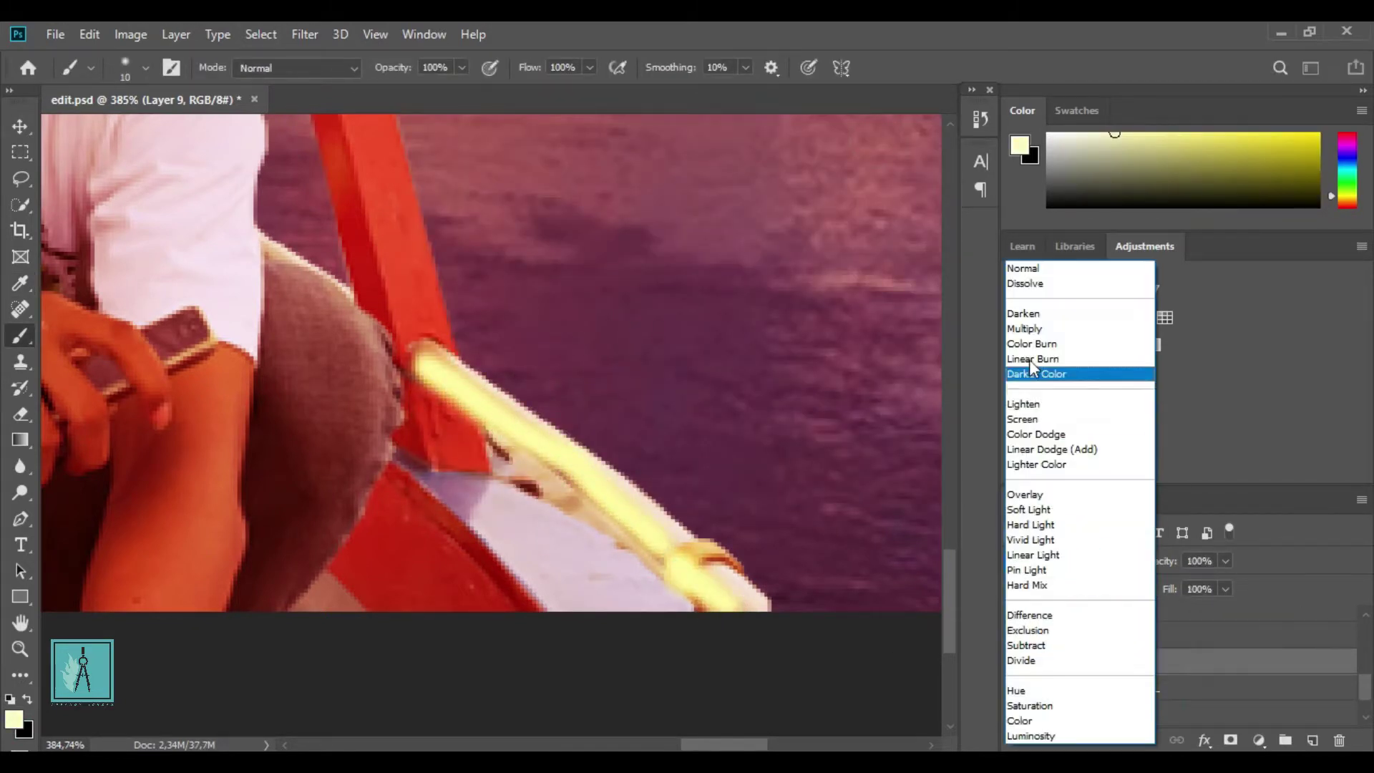
left_click(1030, 491)
left_click_drag(1225, 561, 1201, 585)
Switch to the Eraser and shrink it to size 34
key("e")
right_click(703, 347)
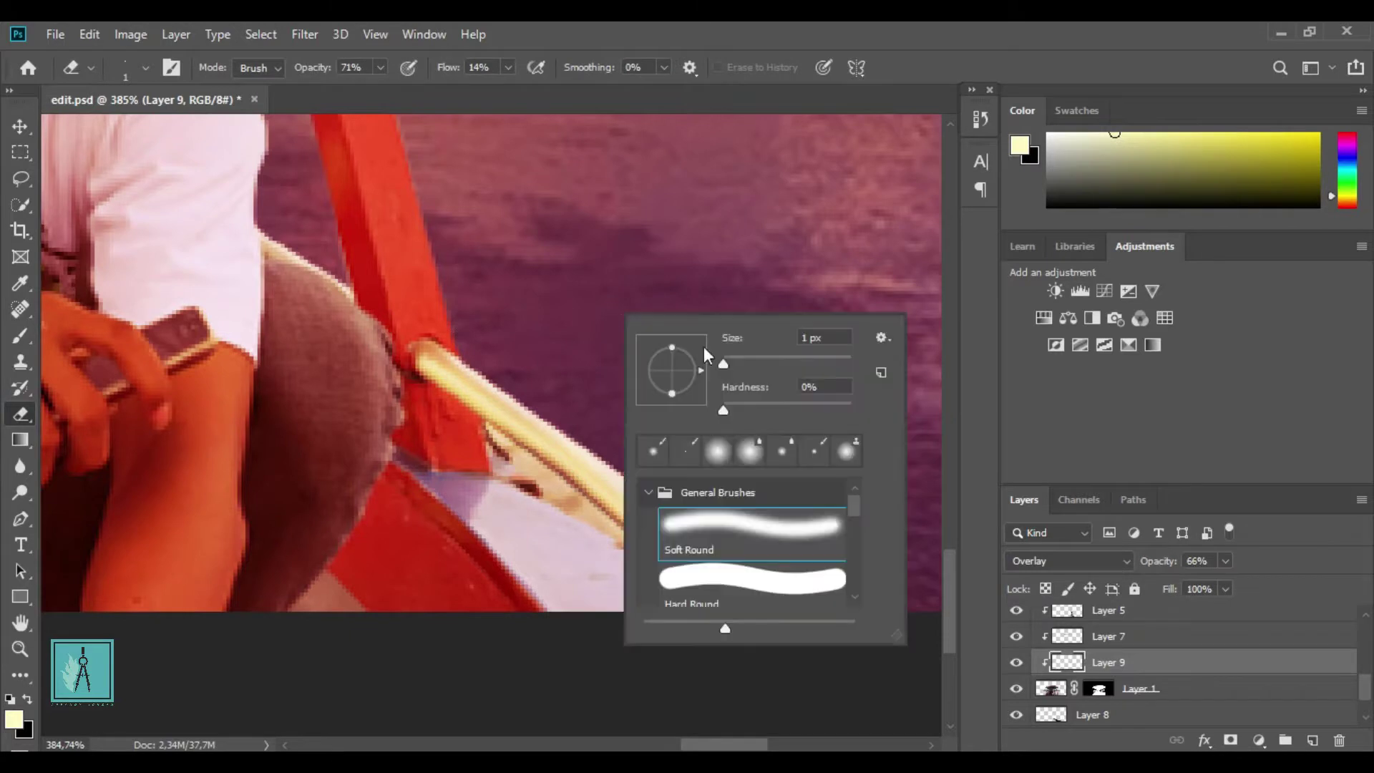
left_click(744, 355)
key("Return")
scroll(613, 414, "down", 3)
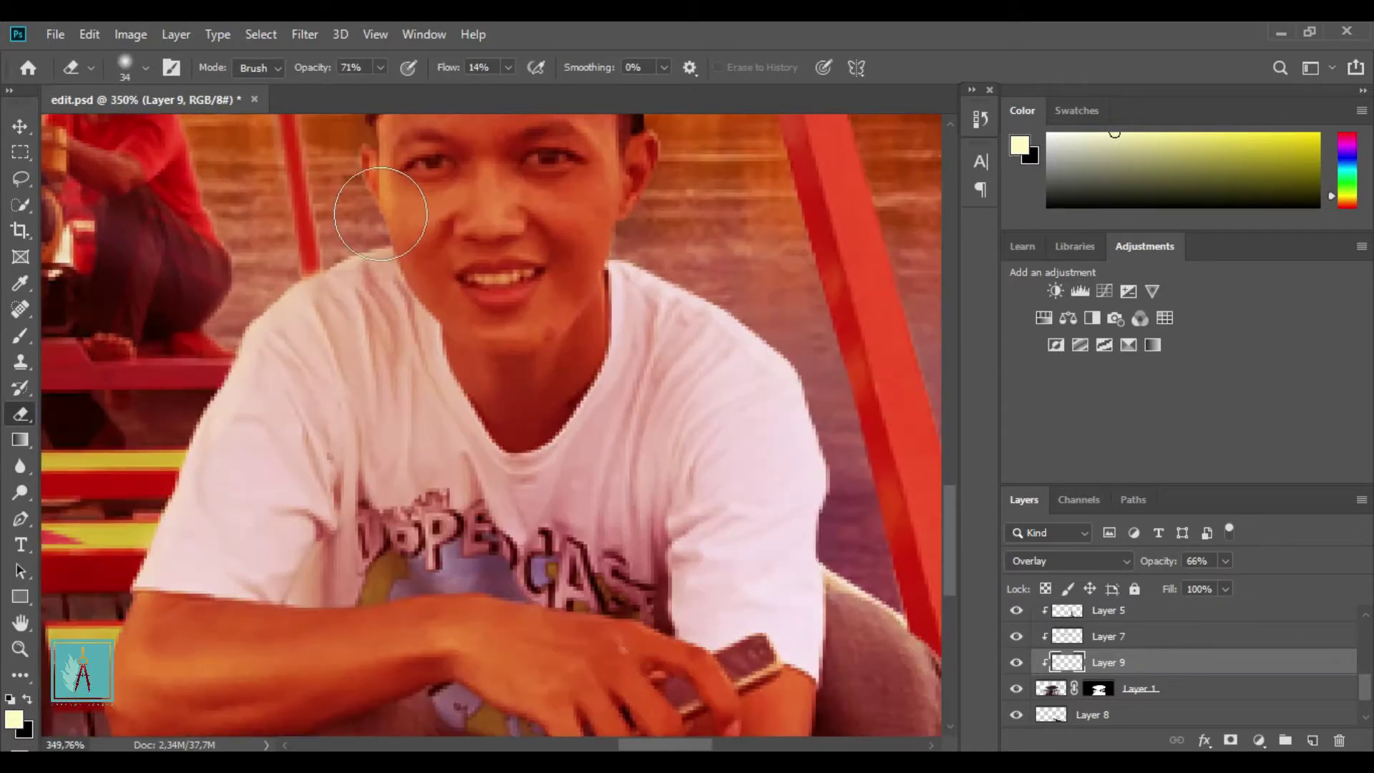
scroll(359, 279, "up", 5)
scroll(360, 280, "up", 3)
Brush a rim highlight along the edge of the man's face
key("b")
left_click_drag(382, 251, 372, 299)
scroll(373, 299, "down", 3)
right_click(529, 429)
key("Escape")
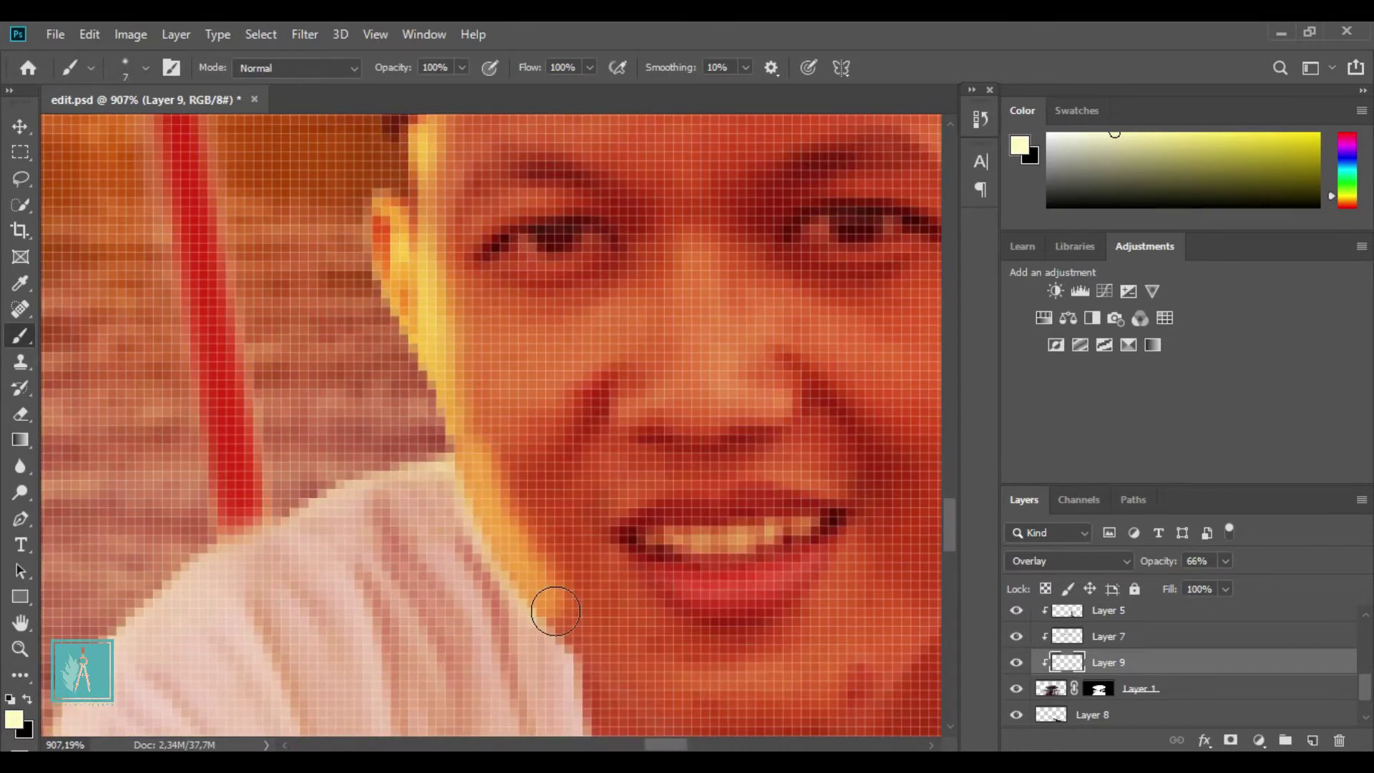
Set the eraser to 17 px and alternate erasing and brushing the highlight
key("e")
right_click(588, 425)
type("17")
key("Return")
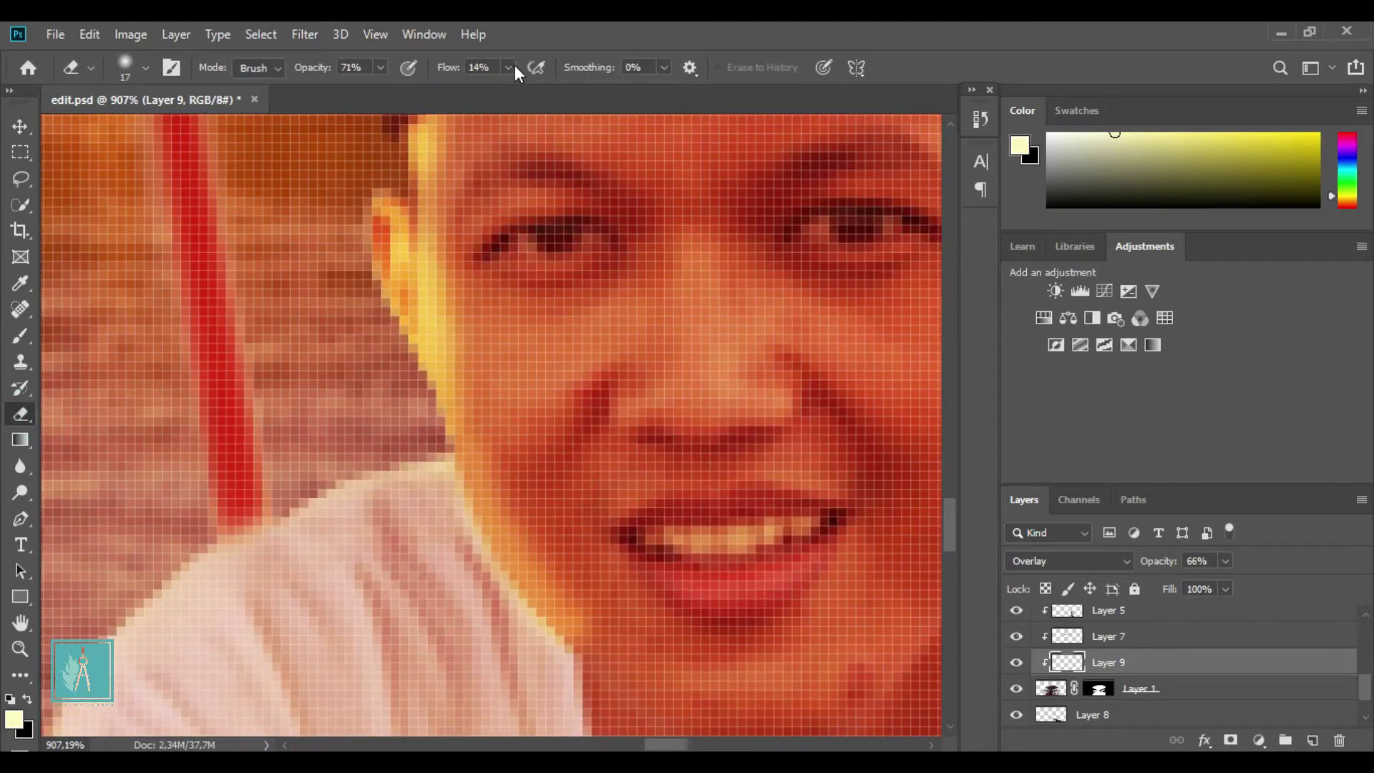
key("b")
scroll(393, 256, "up", 3)
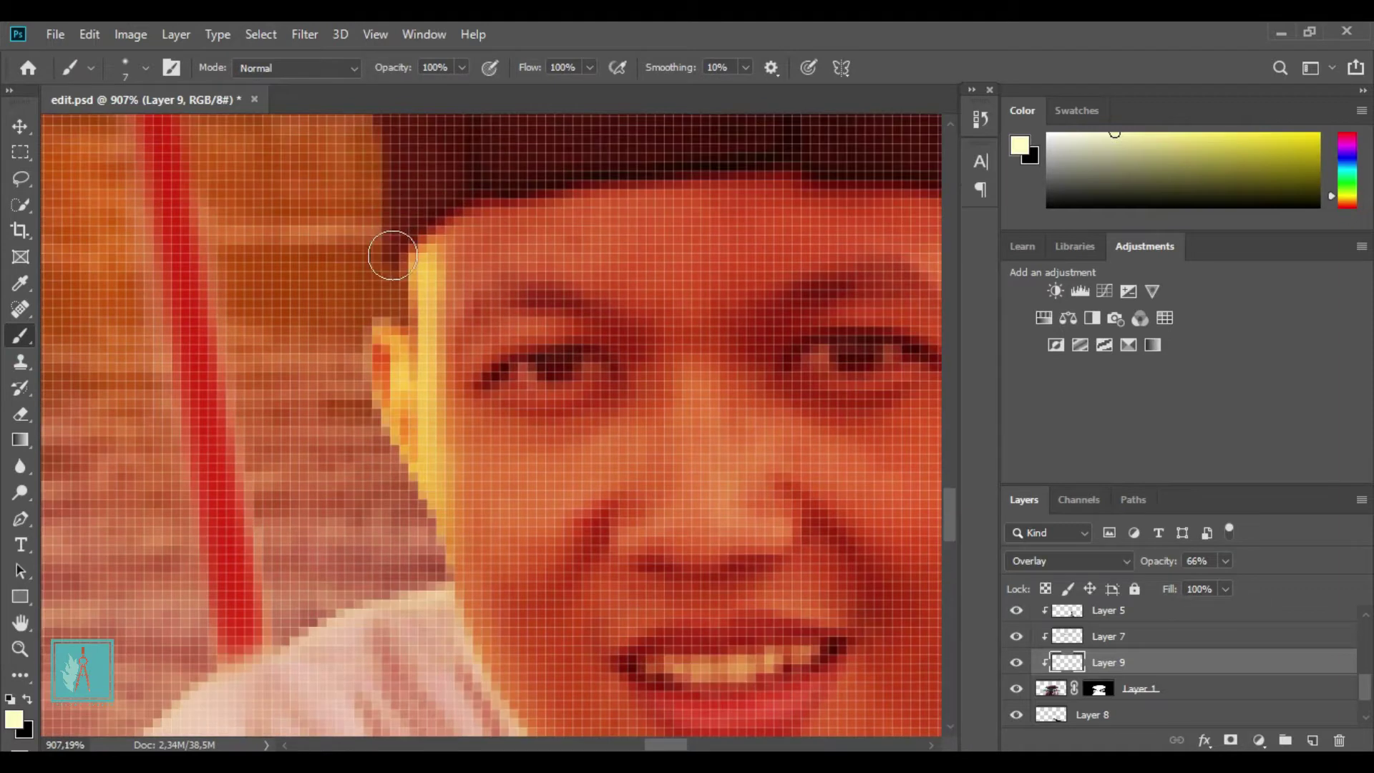
scroll(439, 569, "down", 1)
scroll(440, 558, "down", 2)
Keep alternating Eraser and Brush to trim excess glow around the face and shoulder
key("e")
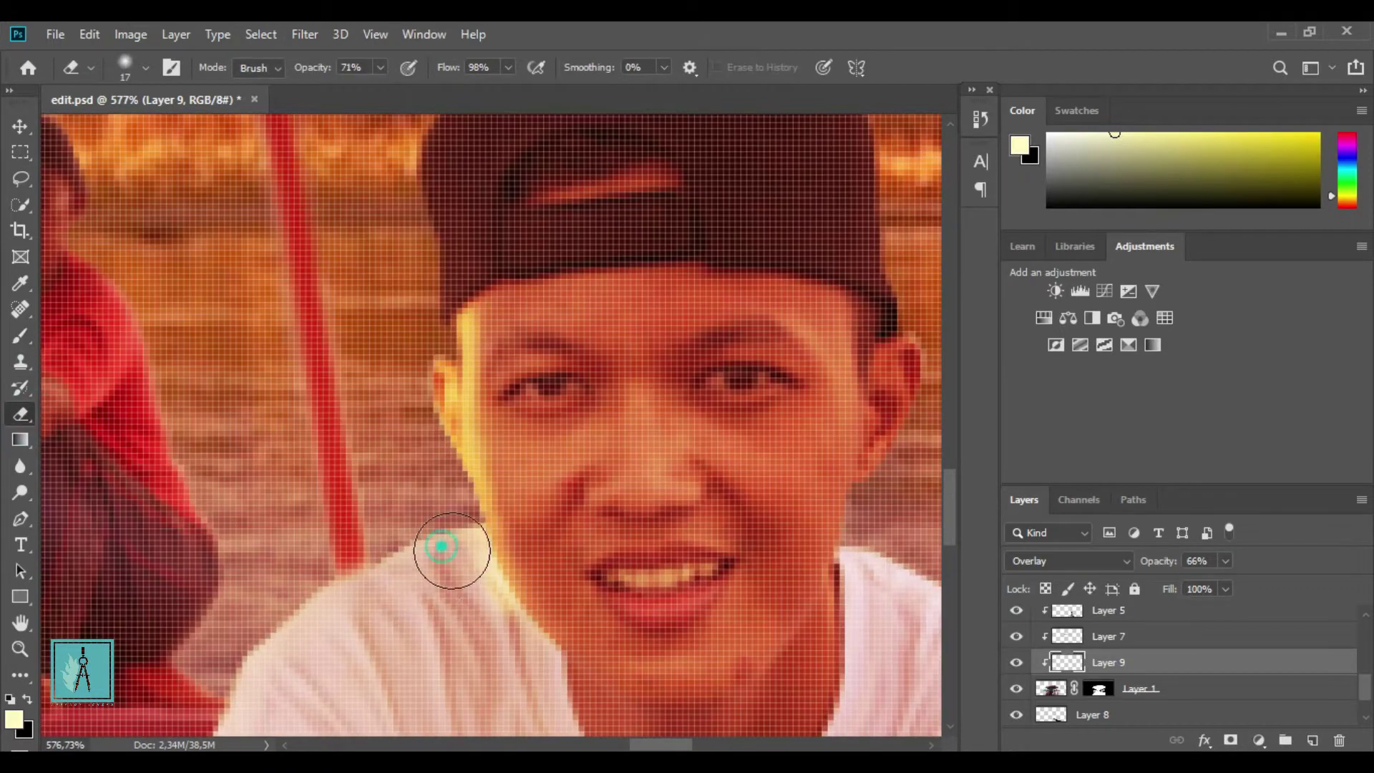
scroll(537, 654, "down", 2)
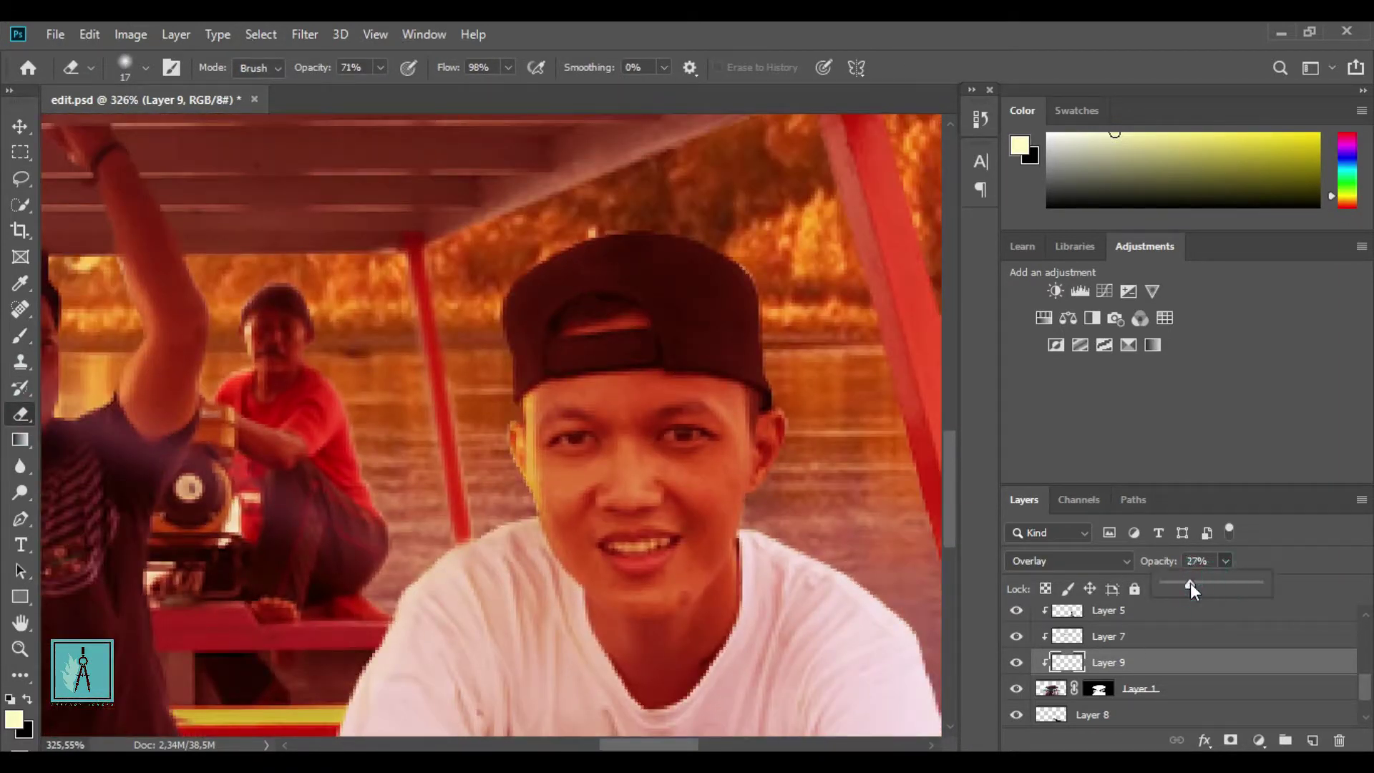
scroll(573, 506, "down", 2)
scroll(565, 383, "up", 3)
scroll(619, 288, "up", 1)
key("b")
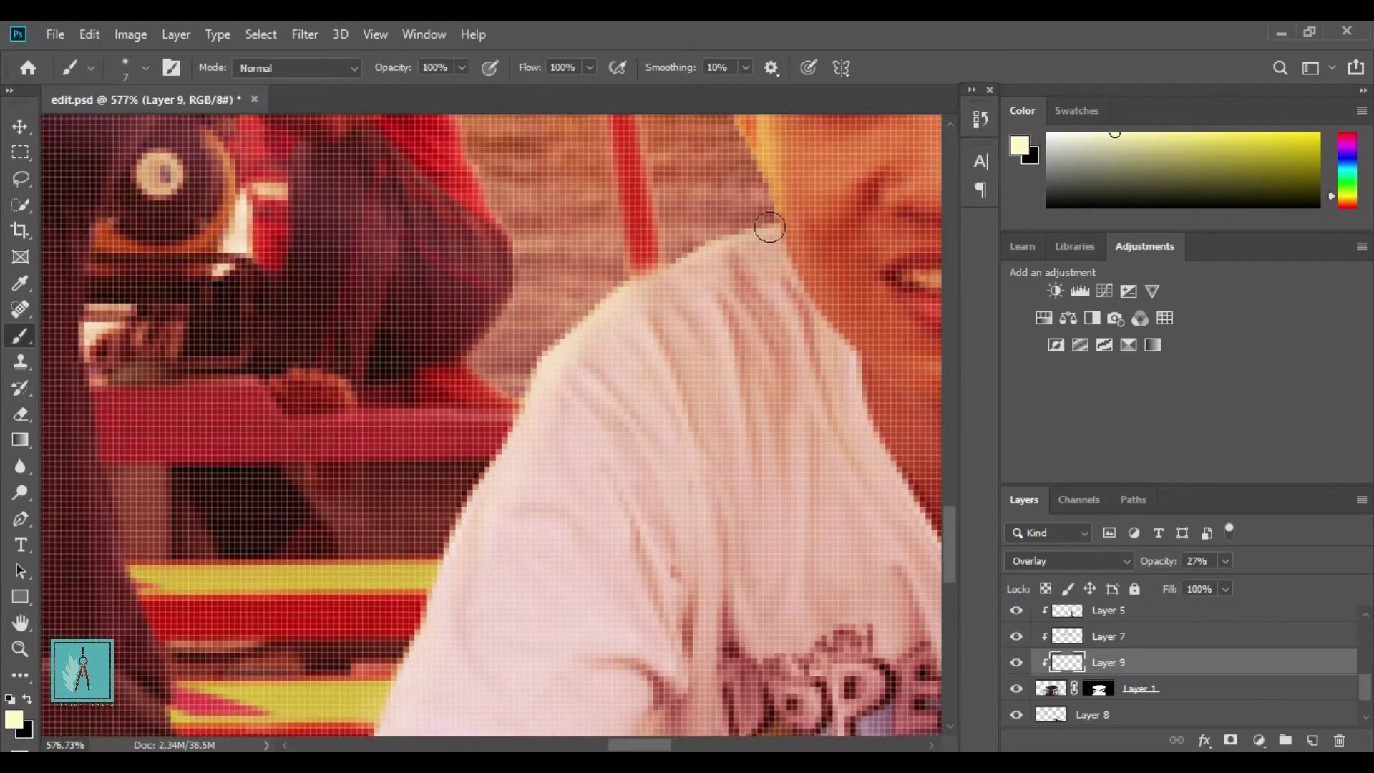
scroll(485, 494, "down", 3)
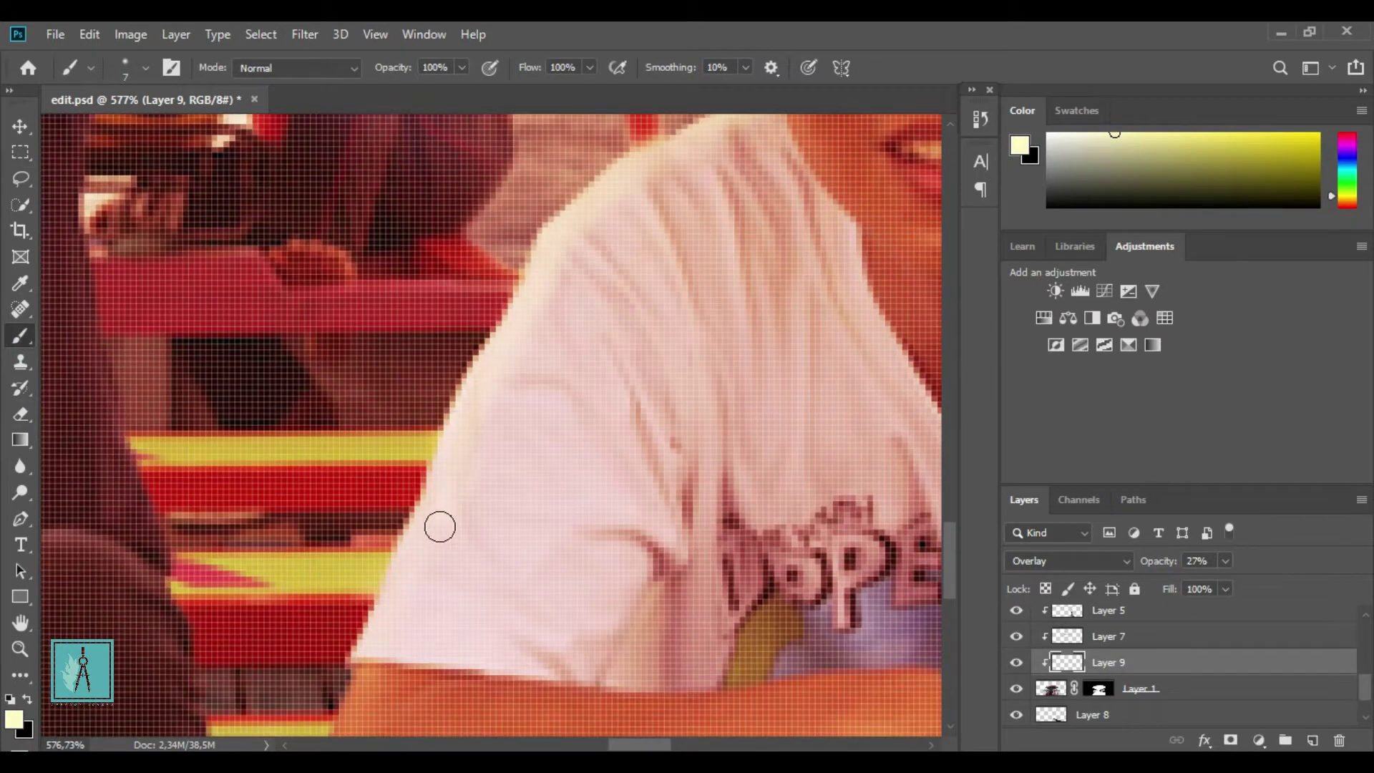
left_click(22, 416)
scroll(557, 165, "down", 4)
scroll(557, 164, "down", 3)
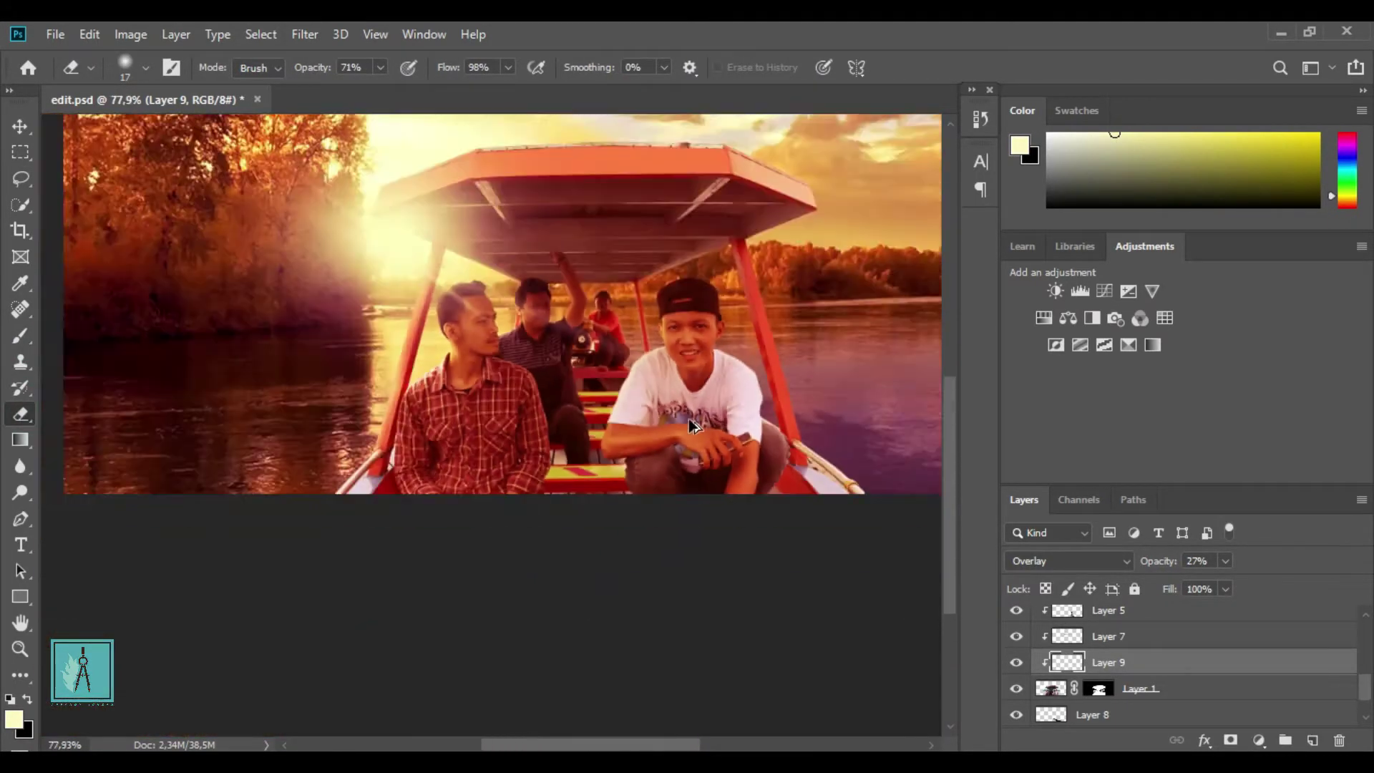
Add two Color Lookup adjustment layers and load TensionGreen.3DL
left_click(1259, 740)
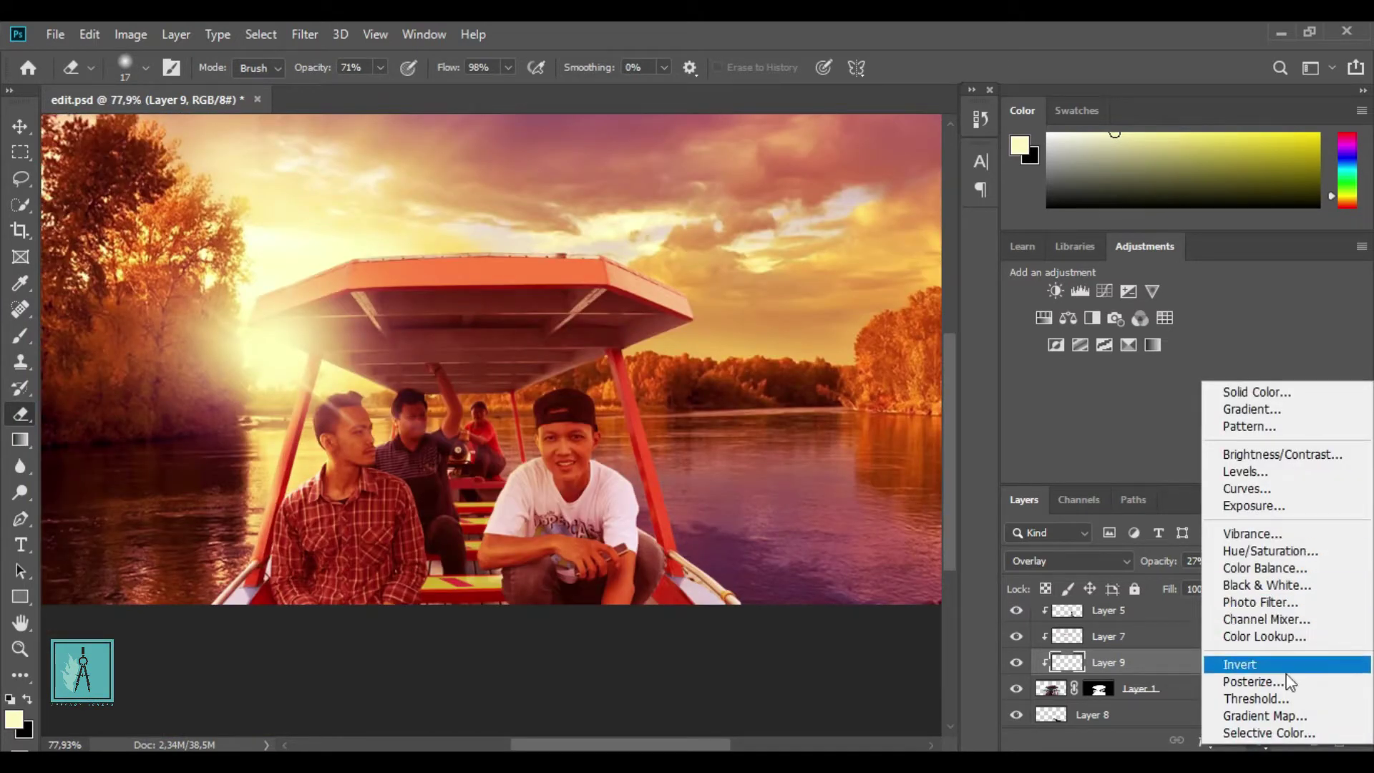
left_click(1264, 636)
left_click(779, 186)
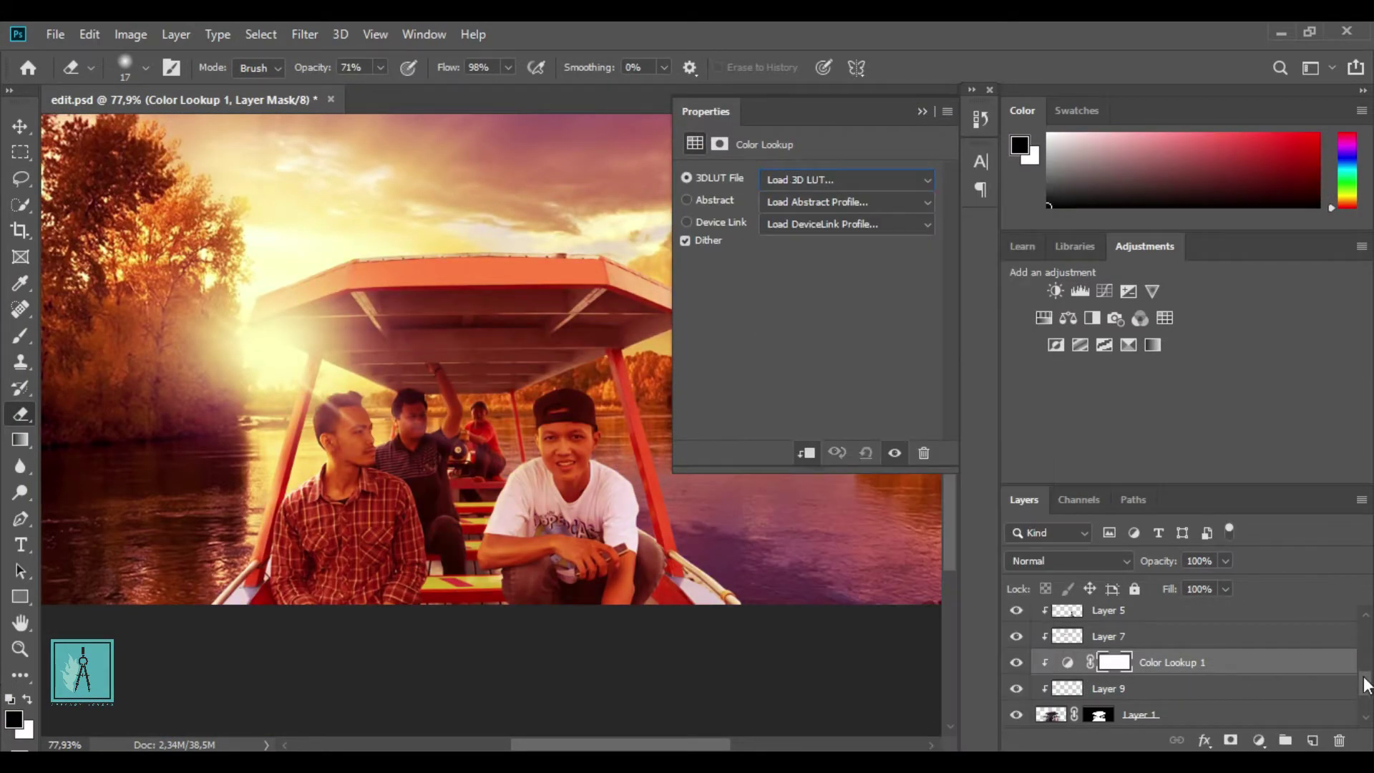
left_click(1259, 740)
left_click(1265, 633)
left_click(847, 179)
left_click(795, 736)
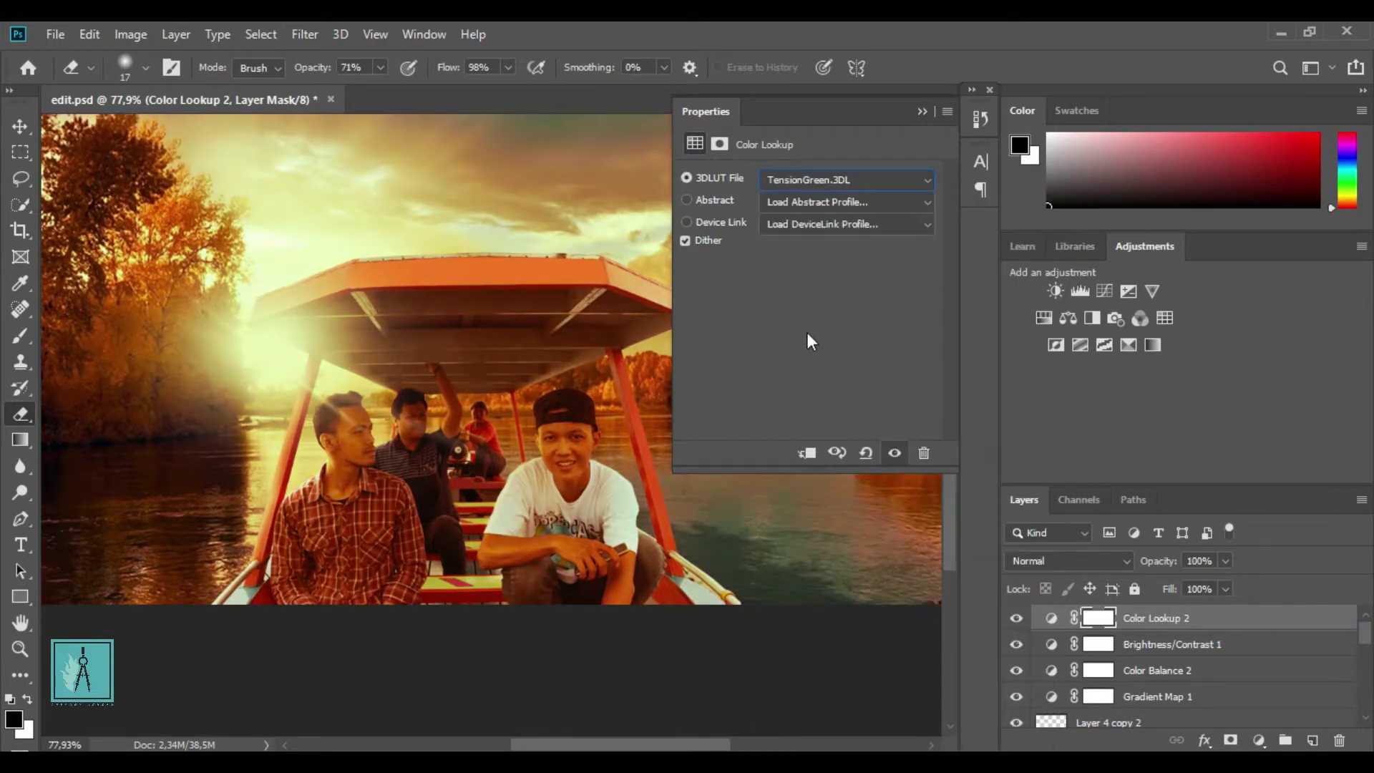
Preview TealOrangePlusContrast.3DL and set the Color Lookup blend mode to Overlay
left_click(1070, 561)
left_click(1045, 486)
left_click(846, 180)
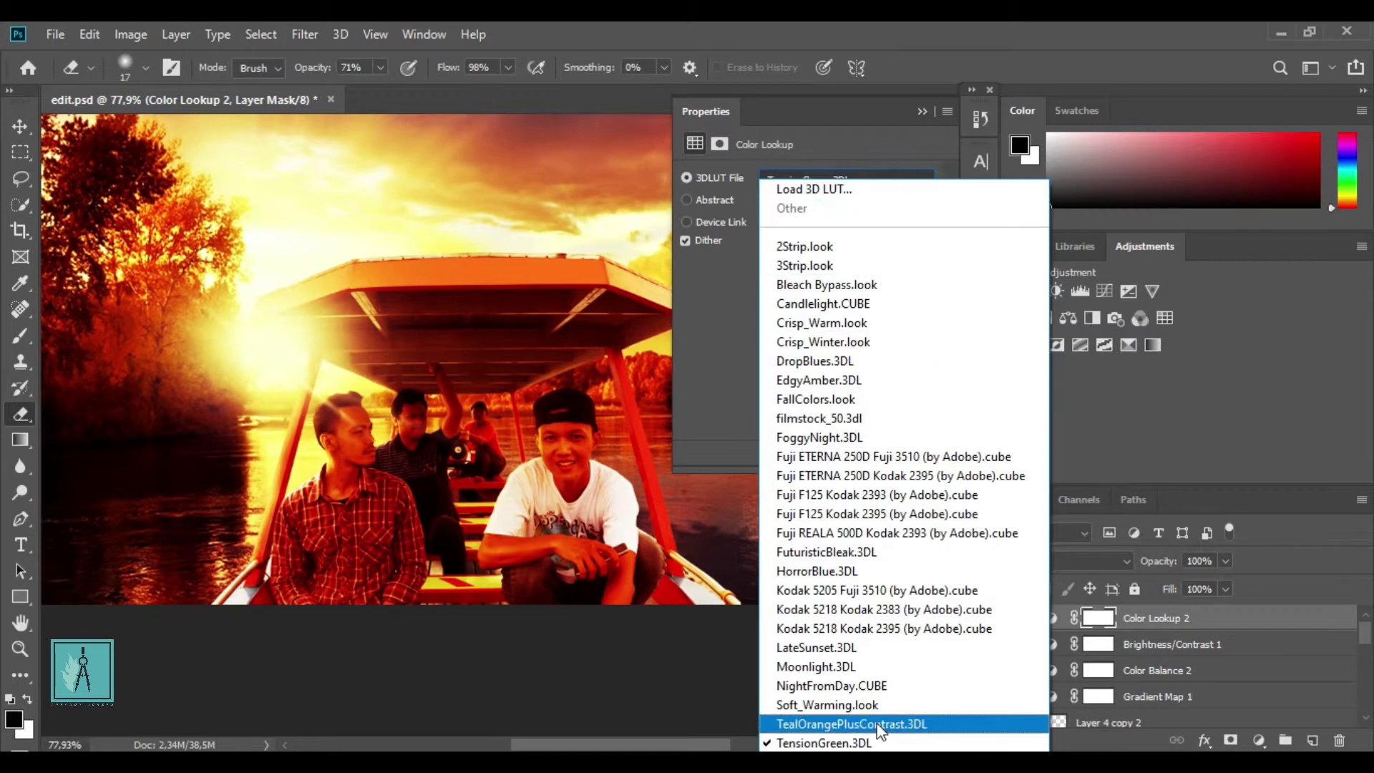
left_click(859, 724)
Shift Color Balance 2's midtones toward red and lower Color Lookup 2's opacity
left_click(922, 111)
double_click(1052, 670)
mouse_move(803, 217)
left_mouse_down()
mouse_move(784, 215)
mouse_move(804, 219)
left_mouse_up()
left_click_drag(755, 256, 744, 255)
left_click(1156, 618)
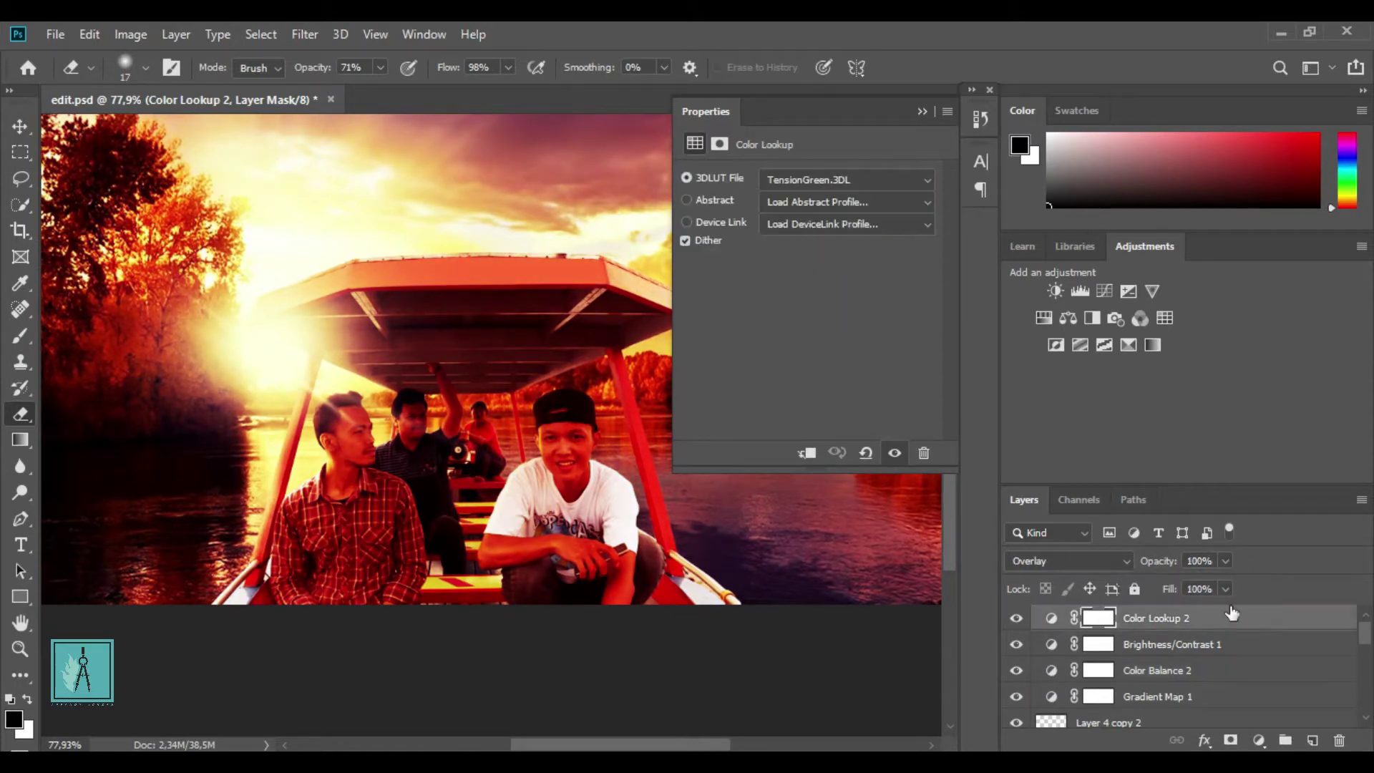
left_click_drag(1183, 583, 1158, 586)
Retune Color Balance 2's midtones to +36, -32, +18
left_click(922, 111)
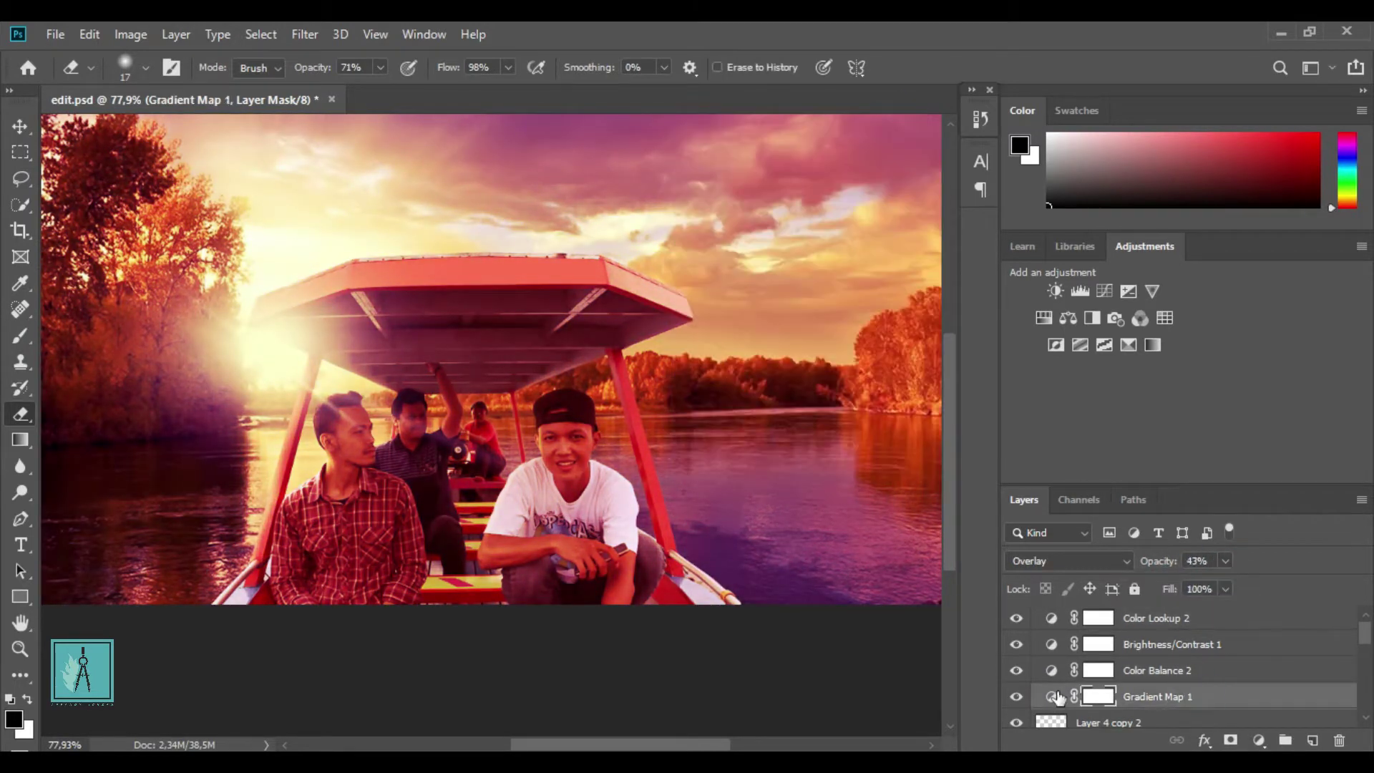
double_click(1051, 696)
double_click(1051, 670)
left_click_drag(804, 220, 821, 227)
left_click_drag(807, 290, 776, 289)
left_click_drag(754, 258, 771, 259)
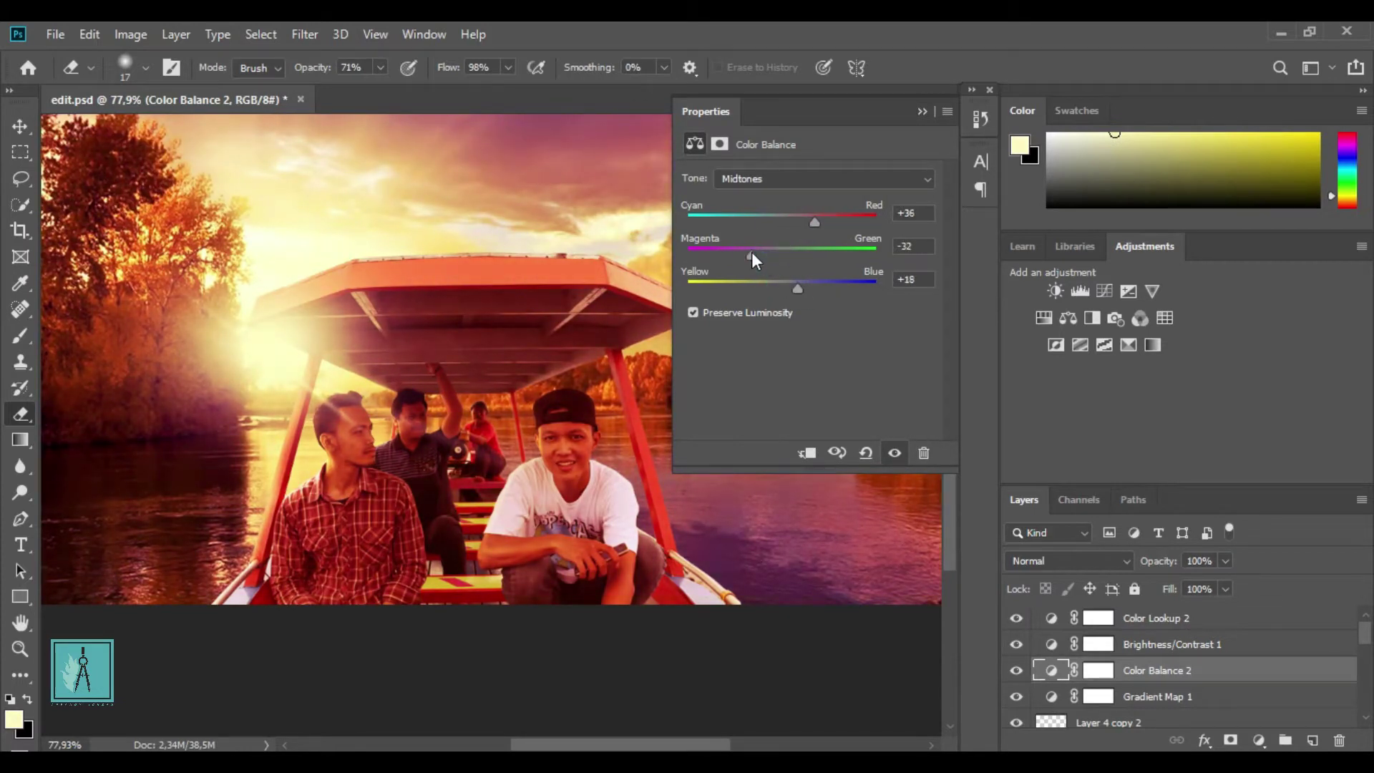
Adjust Color Lookup 2's opacity and open Brightness/Contrast 1 settings
left_click(922, 111)
scroll(429, 358, "up", 2)
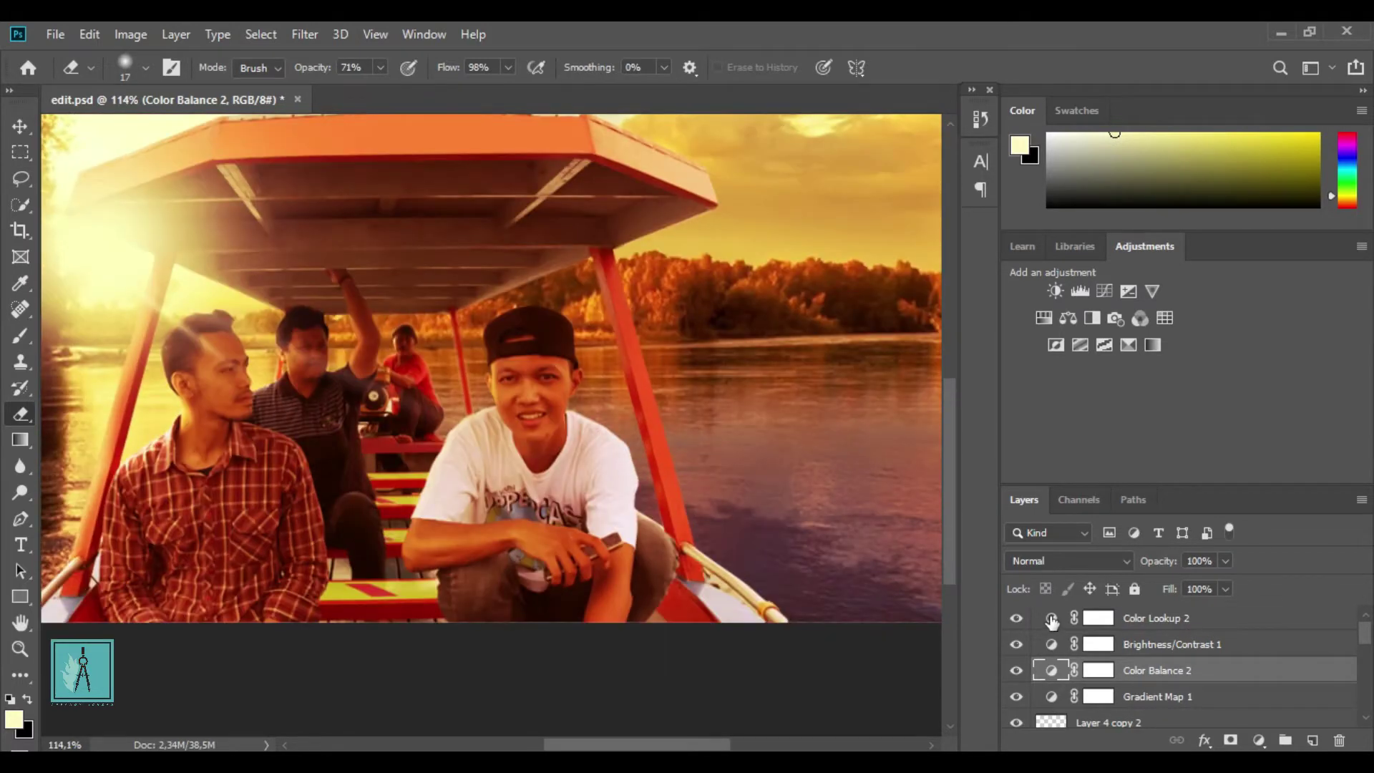
double_click(1051, 617)
left_click(1225, 561)
left_click(1181, 668)
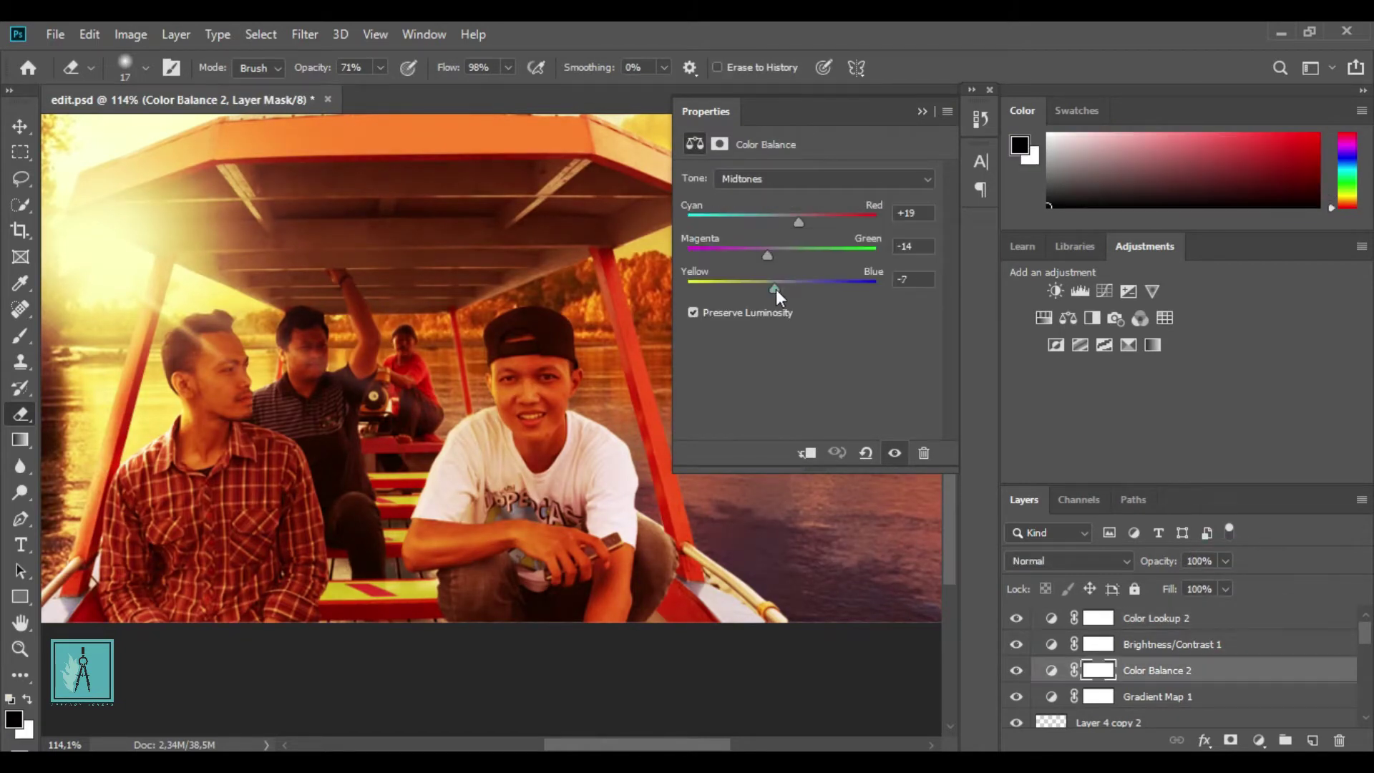
left_click(922, 111)
double_click(1051, 645)
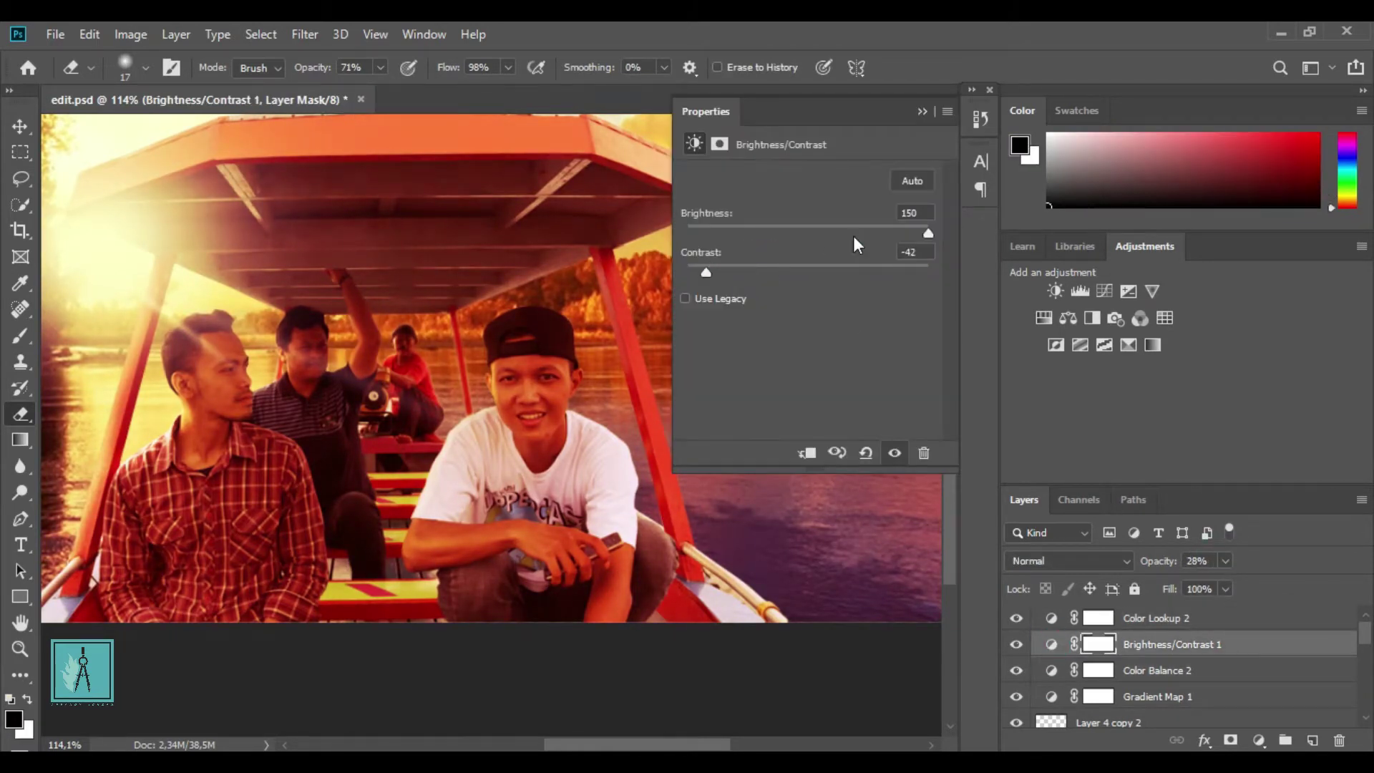
Select Layer 4 copy 2 from the layers under the canvas spot
scroll(533, 469, "up", 2)
right_click(405, 465)
left_click(447, 549)
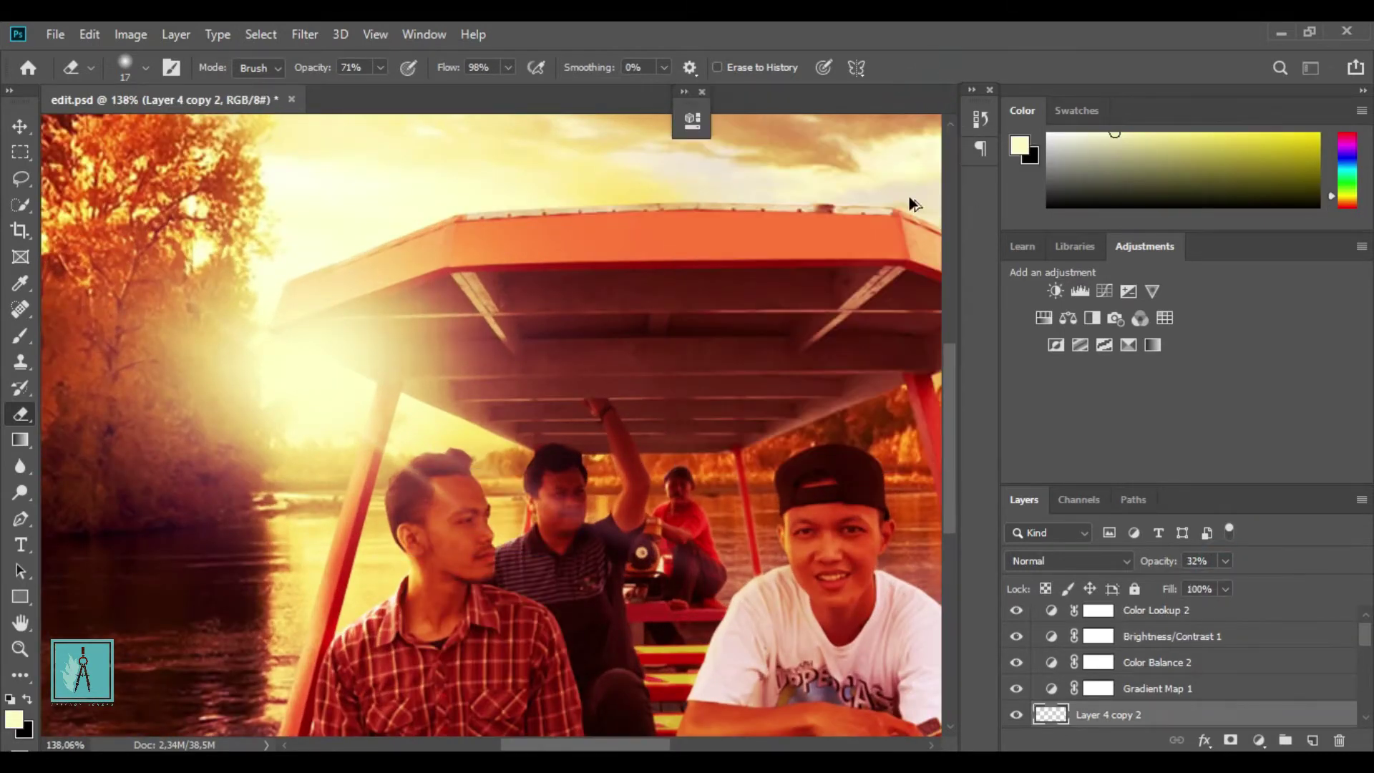
scroll(909, 196, "down", 2)
scroll(909, 196, "down", 2)
Try the Kodak 5205 Fuji 3510 LUT in Color Lookup 2, then step to EdgyAmber.3DL
double_click(1047, 620)
left_click(559, 180)
left_click(573, 702)
key("Up")
key("Up")
key("Up")
key("Up")
key("Up")
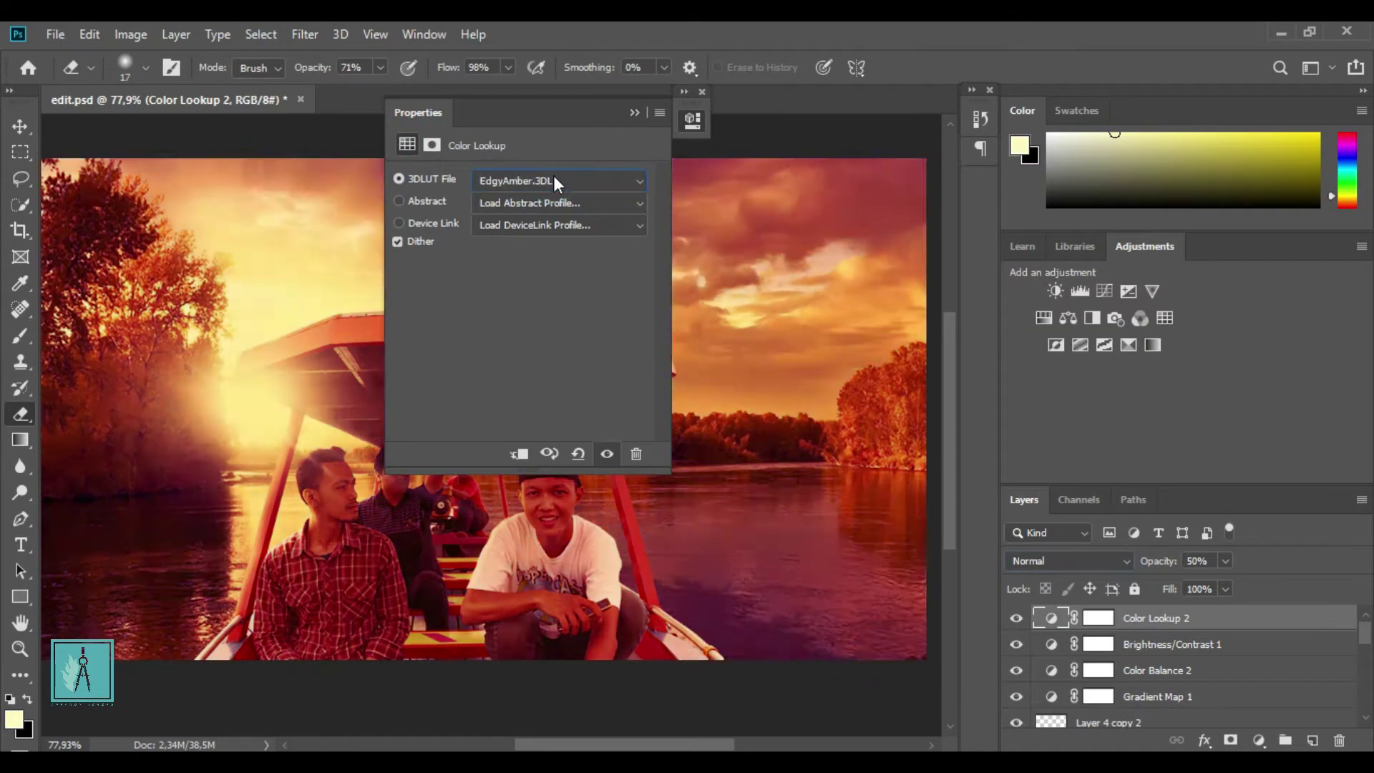
Set Color Balance 2's midtones to +30, -41, +12 and collapse its Properties
scroll(552, 181, "down", 4)
scroll(552, 180, "down", 5)
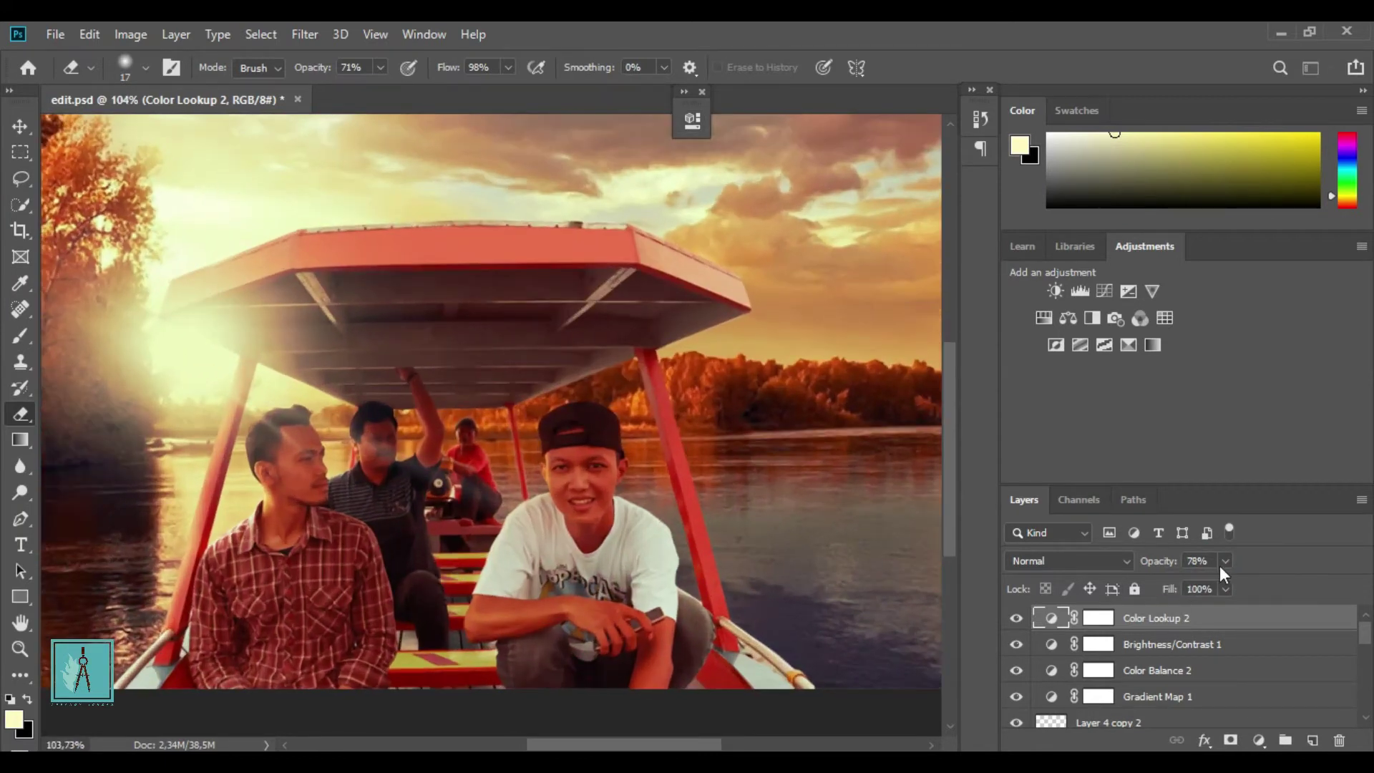
left_click_drag(1226, 560, 1231, 581)
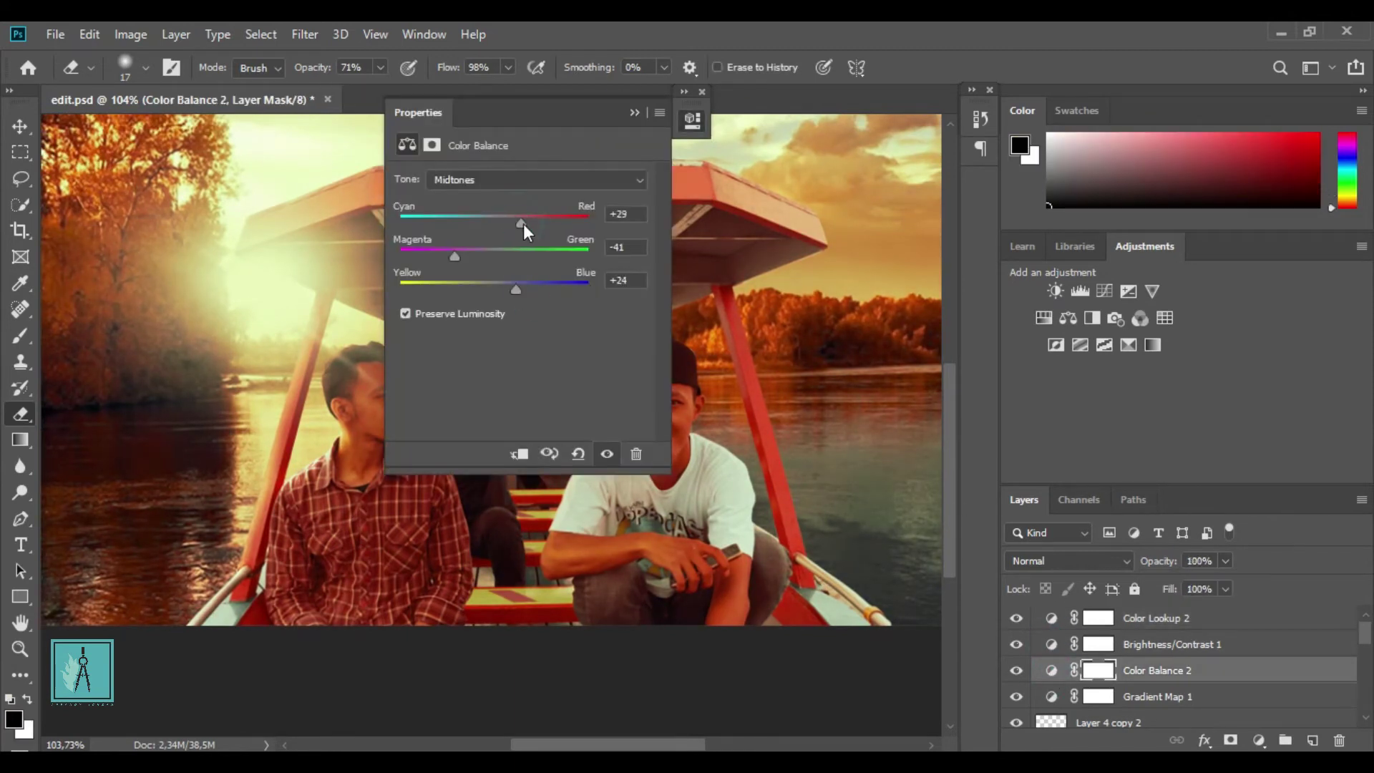
left_click(635, 113)
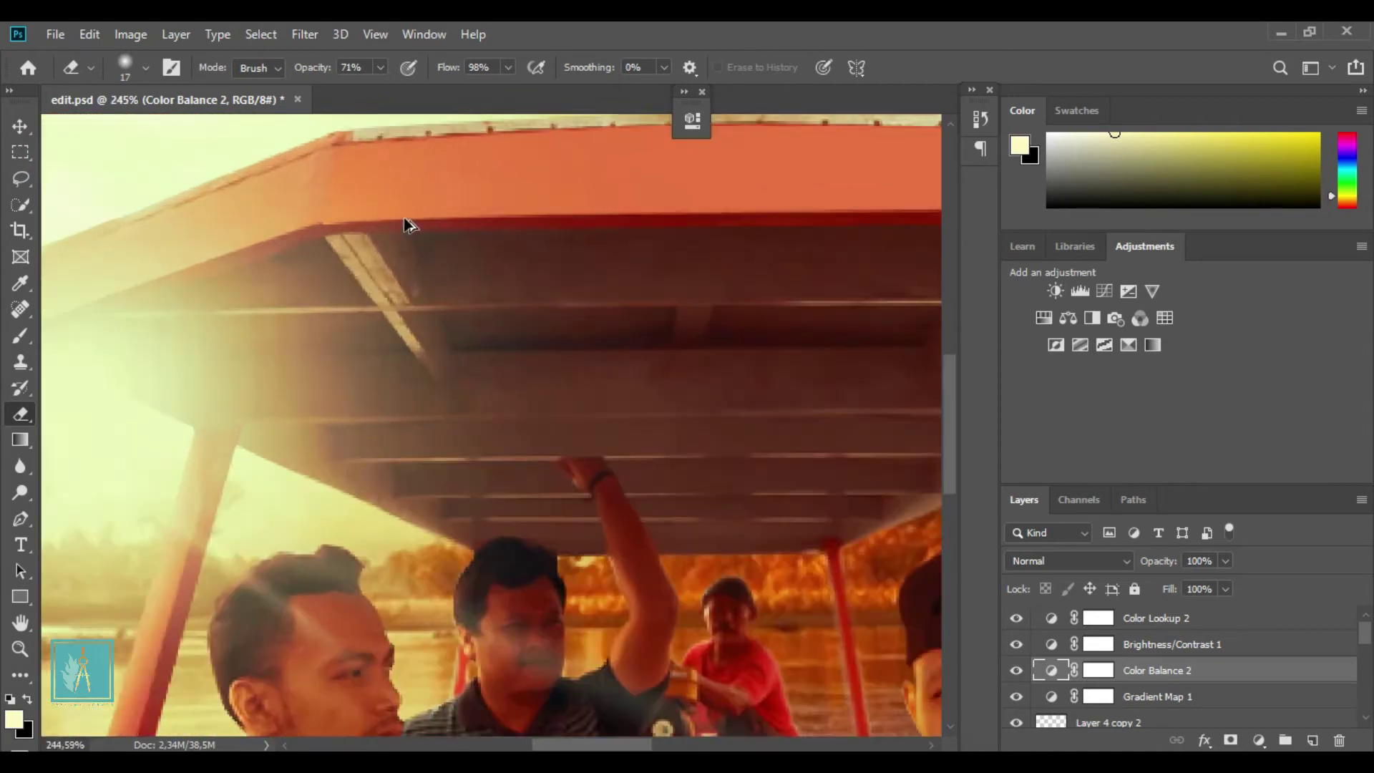
Select Layer 7, the red boat roof layer, from the canvas
right_click(405, 224)
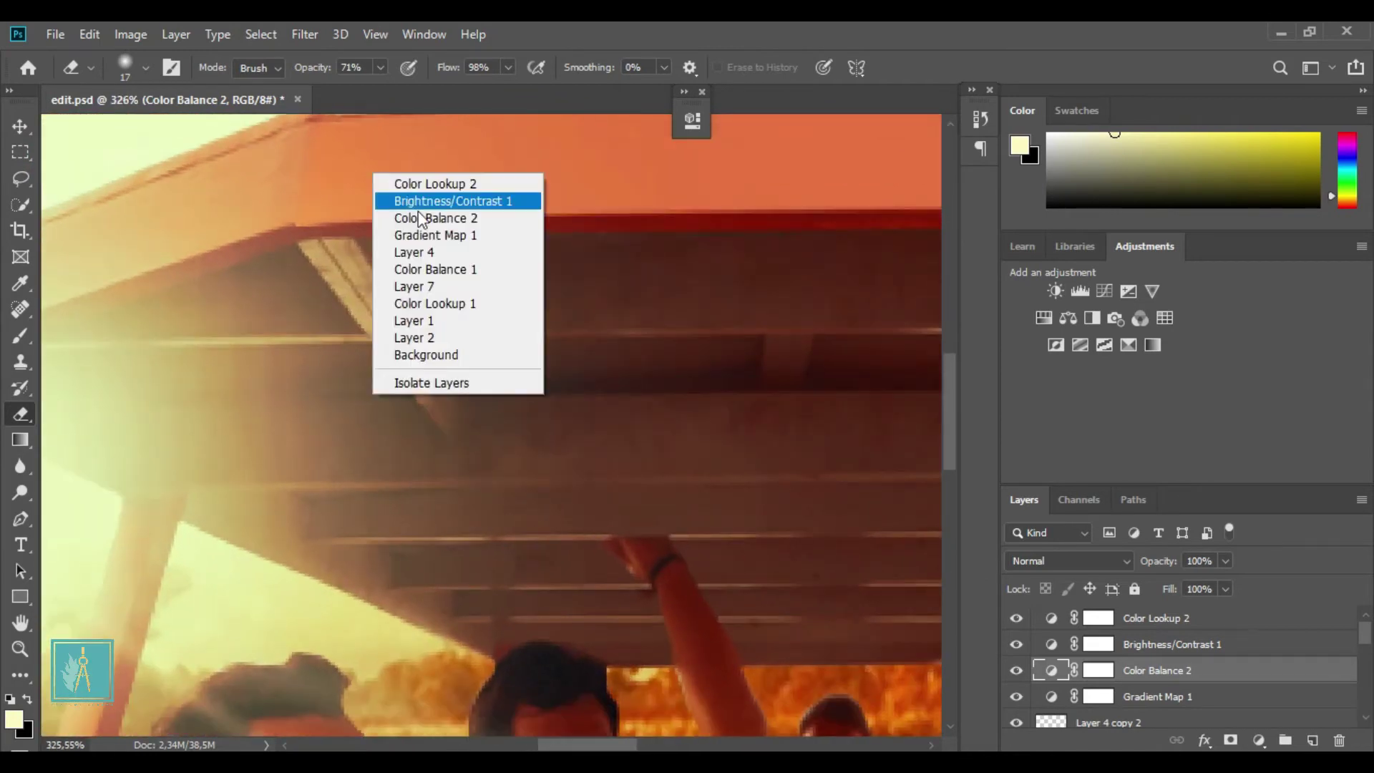
left_click(411, 251)
left_click(20, 128)
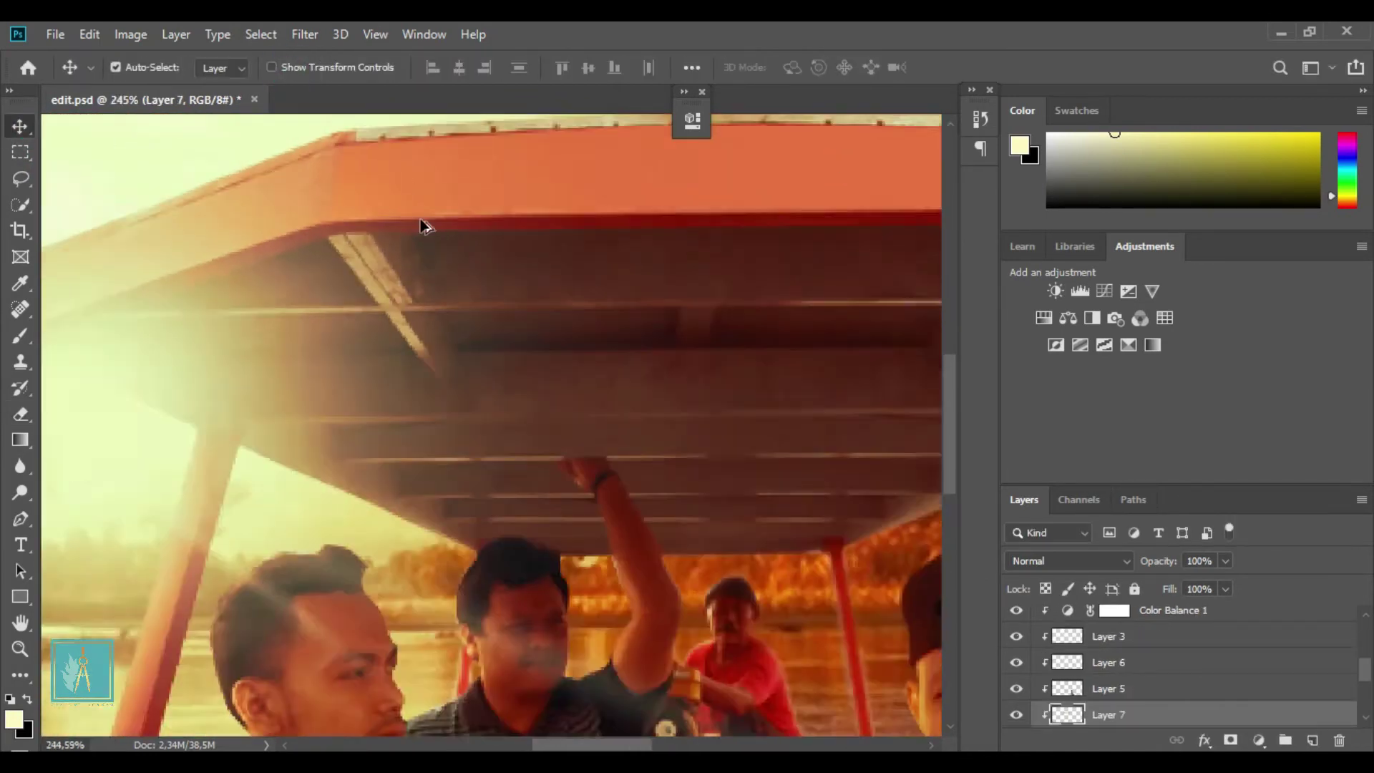
scroll(860, 174, "down", 5)
Add 3.44% uniform noise to the roof and soften it with Gaussian Blur
right_click(741, 210)
left_click(605, 317)
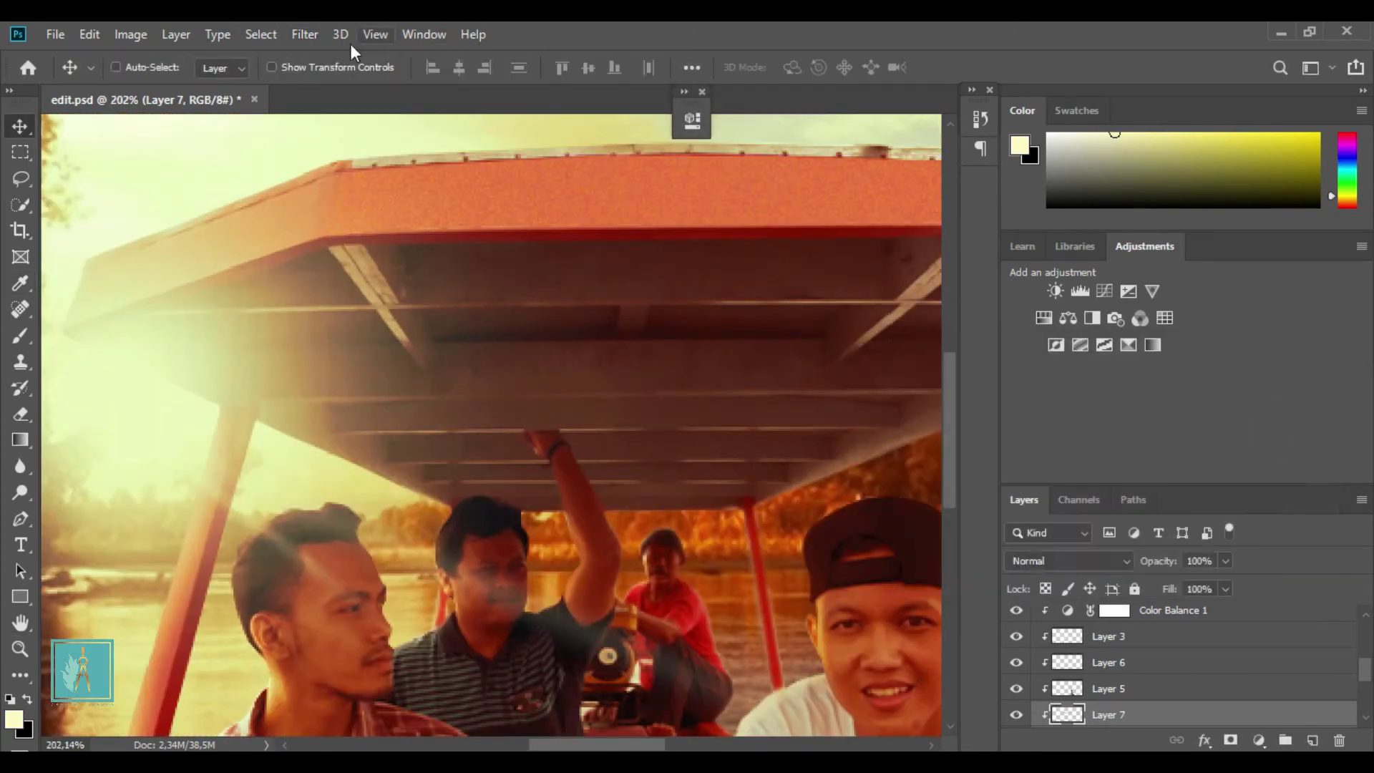
left_click(305, 33)
left_click(603, 359)
key("Return")
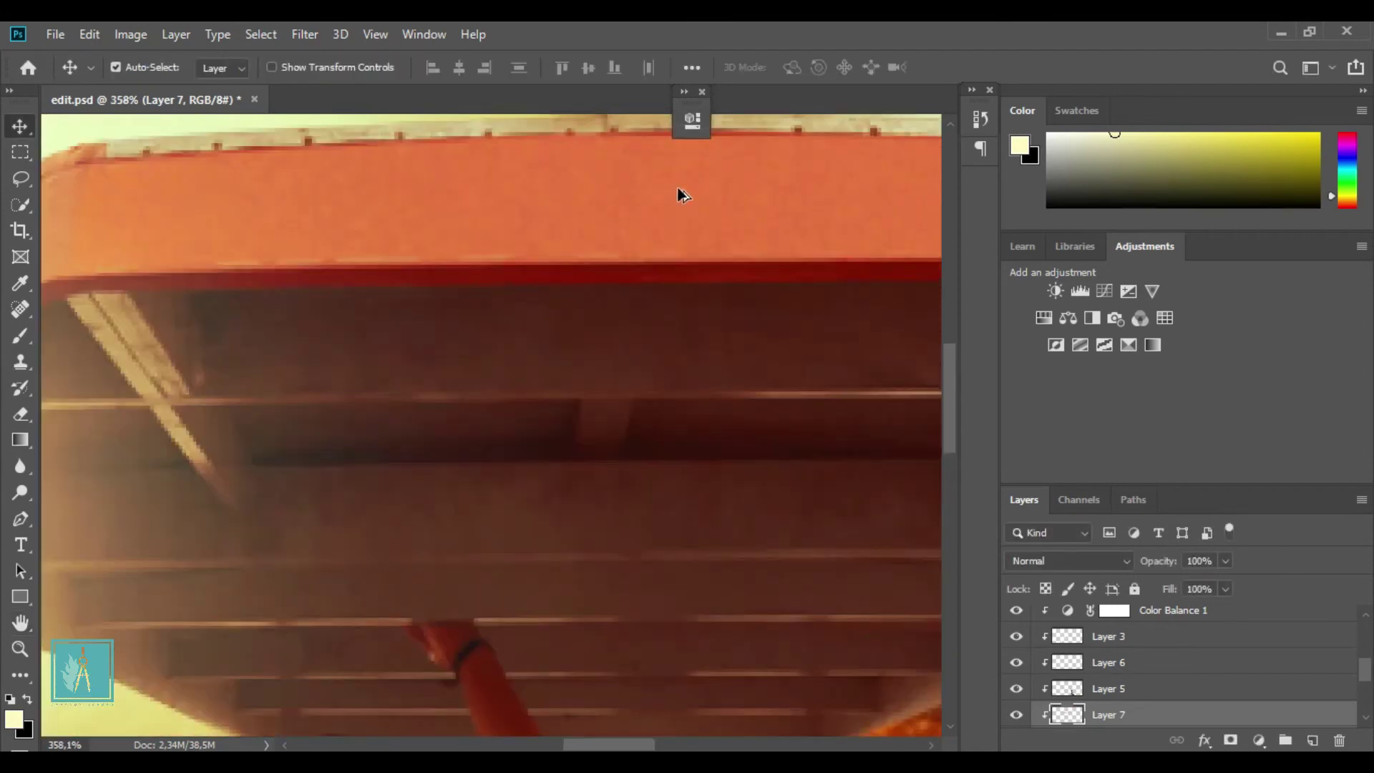
scroll(678, 193, "down", 5)
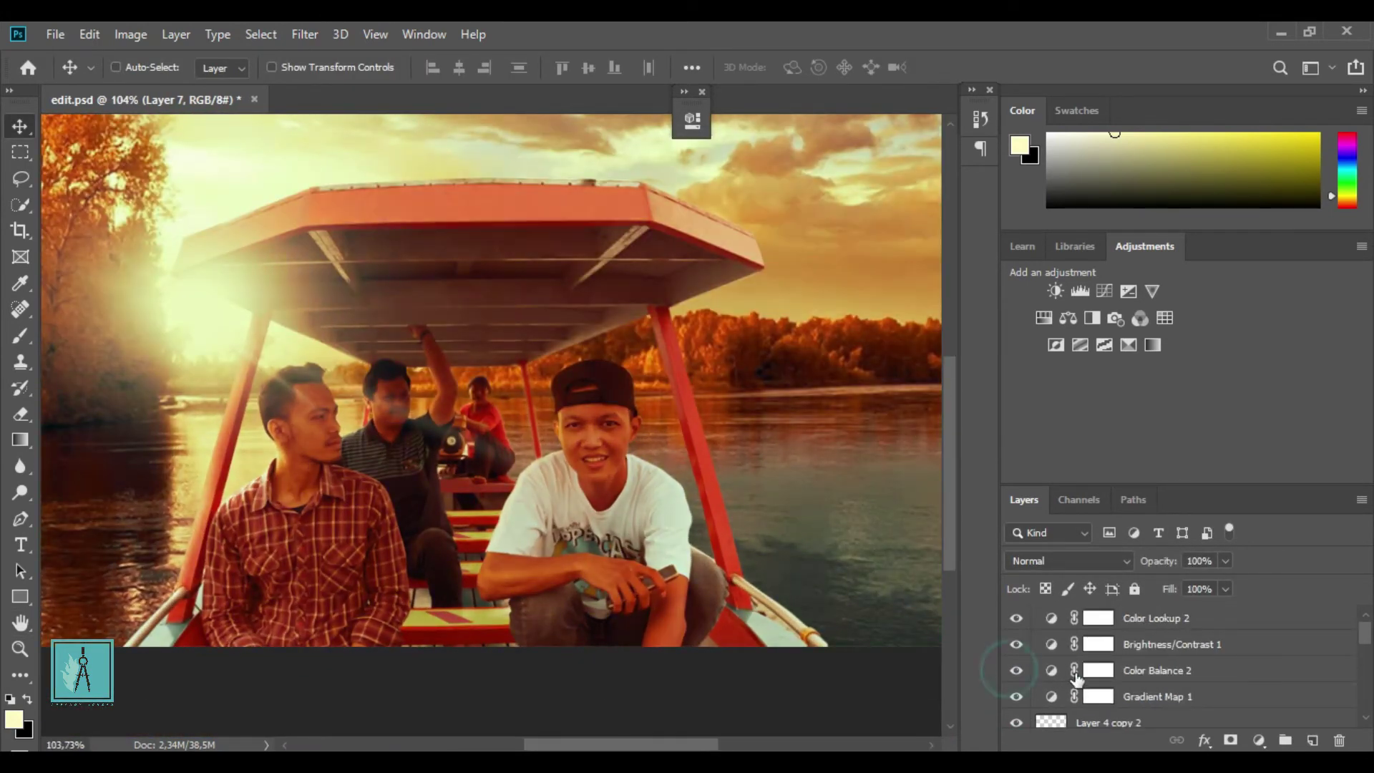
Drag Color Balance 2's midtone sliders to +17, -33, +34
double_click(1077, 677)
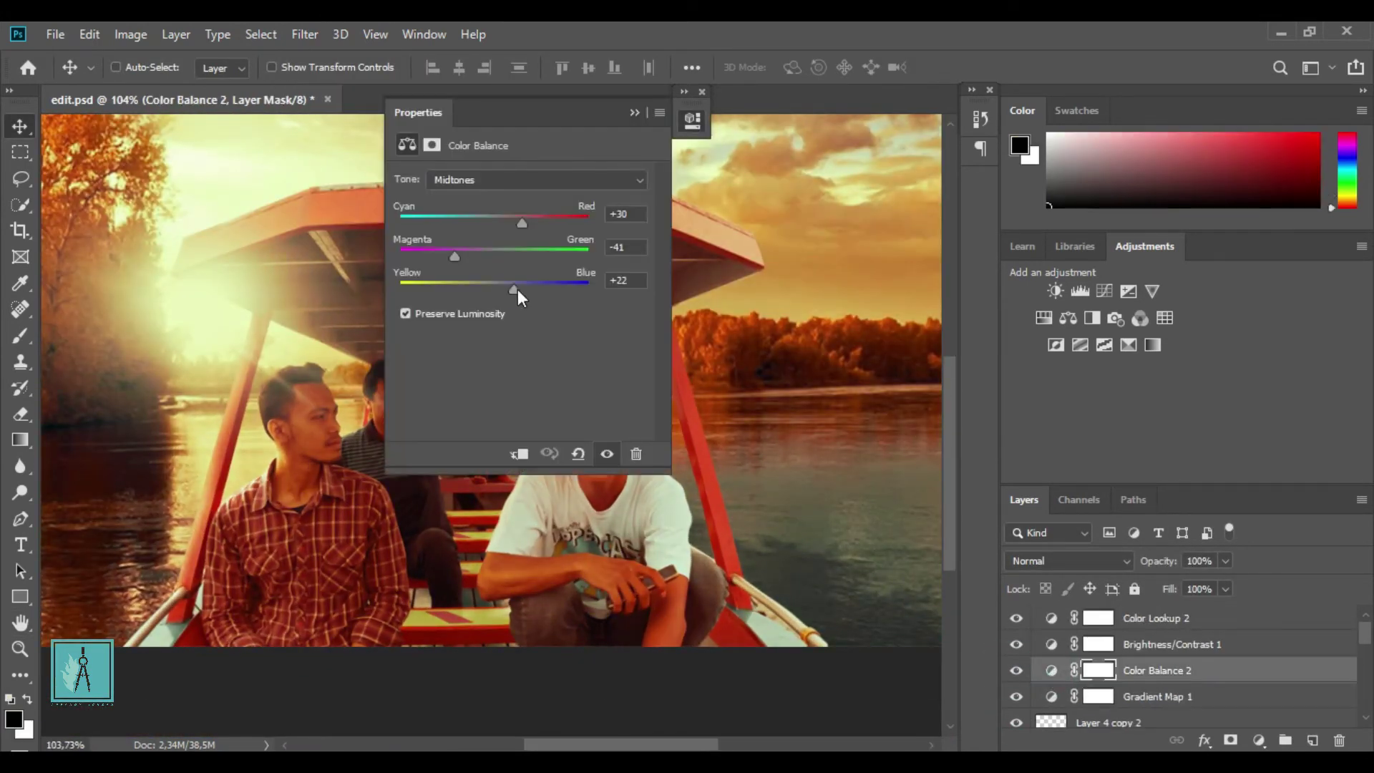
left_click_drag(439, 252, 450, 252)
mouse_move(504, 289)
left_mouse_down()
mouse_move(527, 289)
mouse_move(464, 256)
mouse_move(509, 223)
mouse_move(526, 290)
left_mouse_up()
left_click(635, 113)
scroll(466, 429, "down", 2)
scroll(491, 429, "down", 1)
scroll(491, 429, "down", 2)
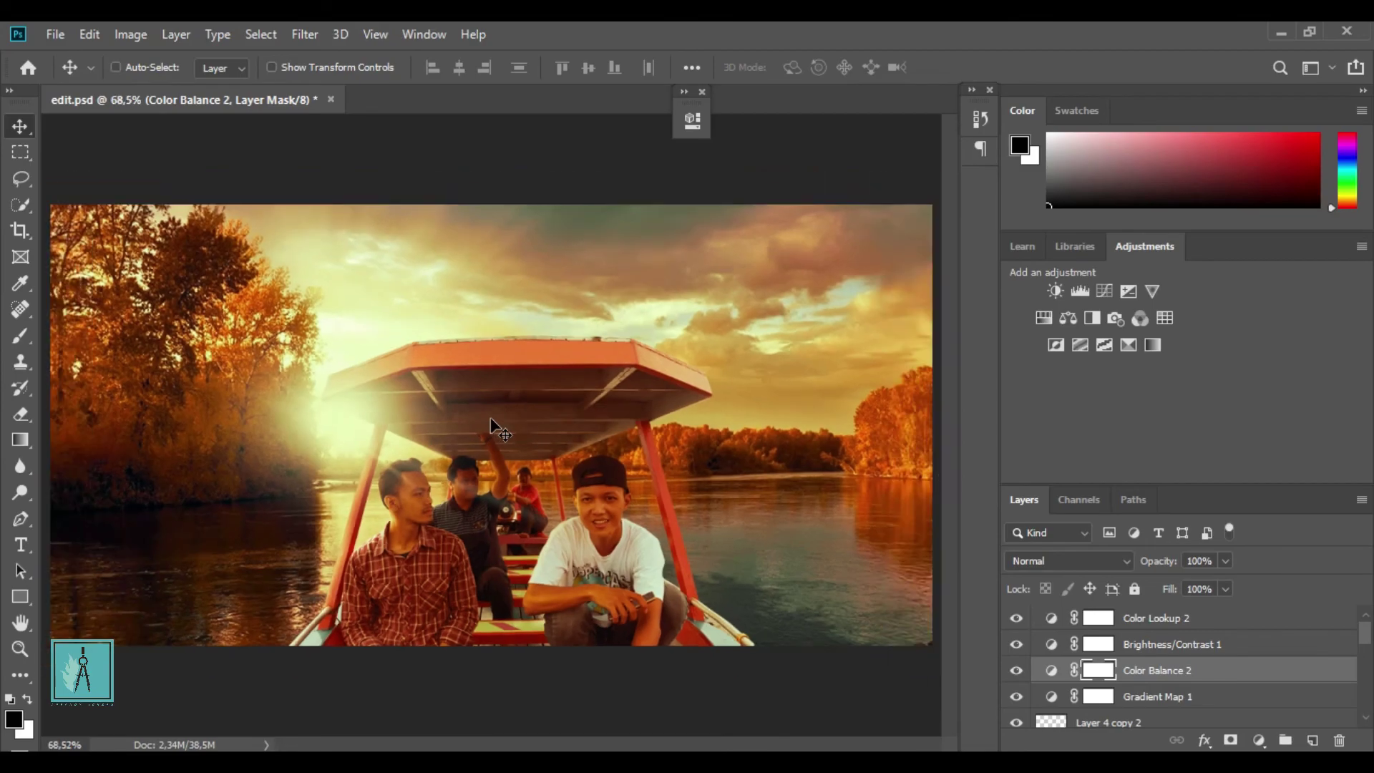